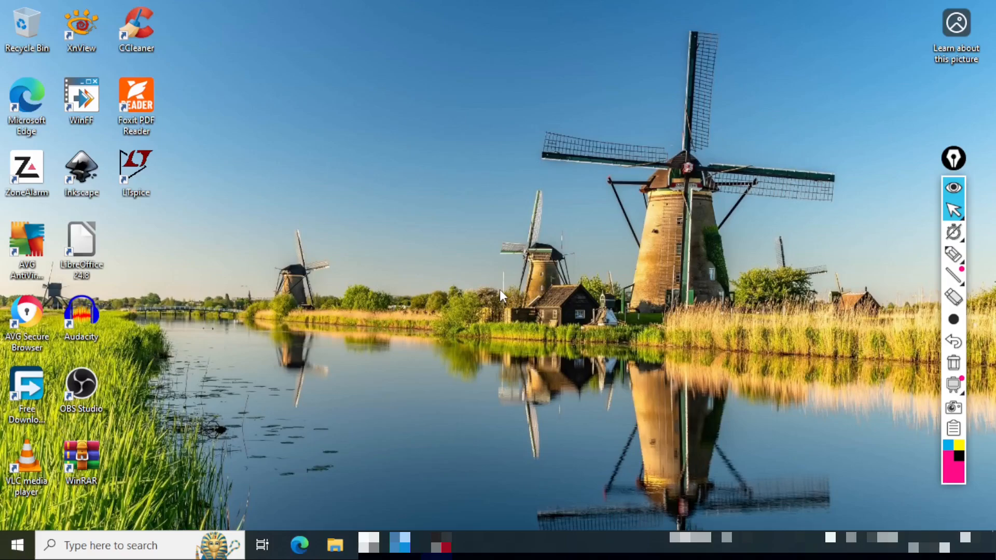
# Launch LTspice from the desktop and shift the floating annotation palette slightly inward.
pyautogui.doubleClick(141, 173)
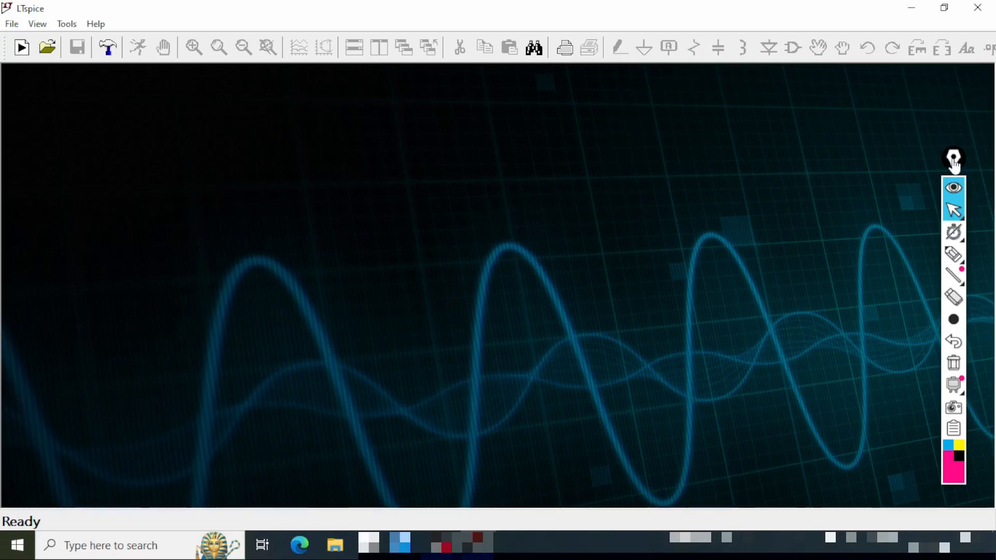
pyautogui.moveTo(953, 158)
pyautogui.mouseDown()
pyautogui.moveTo(609, 162)
pyautogui.moveTo(986, 155)
pyautogui.moveTo(946, 165)
pyautogui.mouseUp()
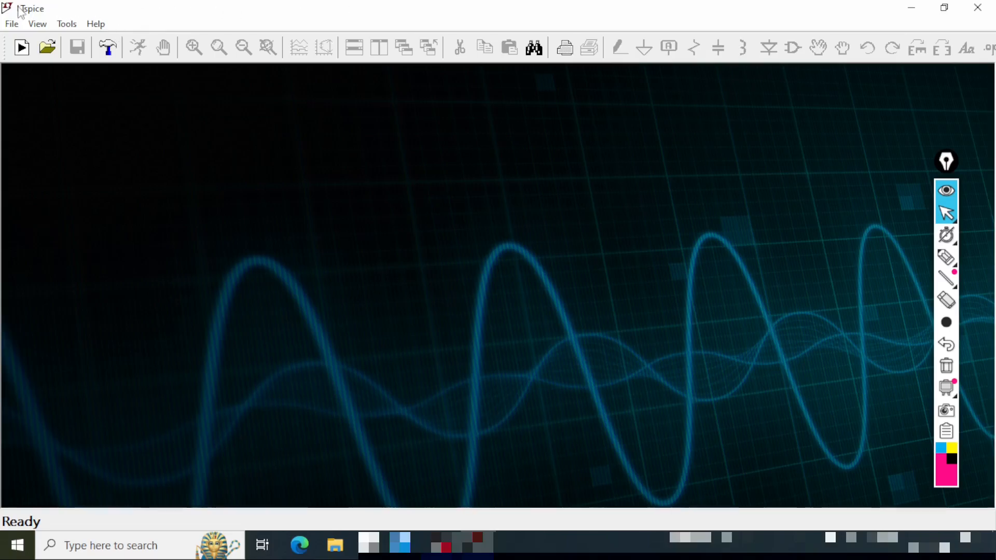
pyautogui.click(12, 24)
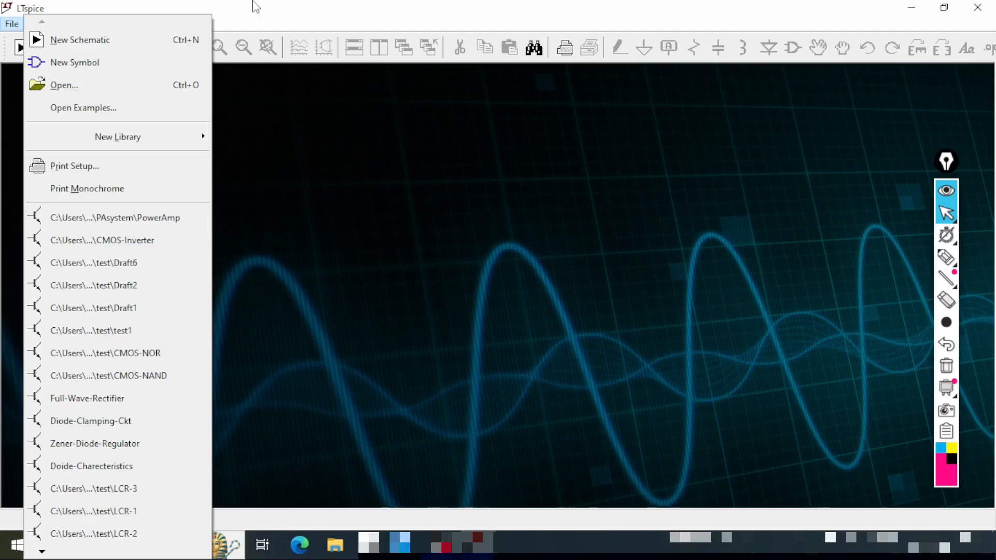
pyautogui.click(353, 7)
# Open the LTspice Help and view the Software Installation topic in the Introduction section.
pyautogui.click(37, 24)
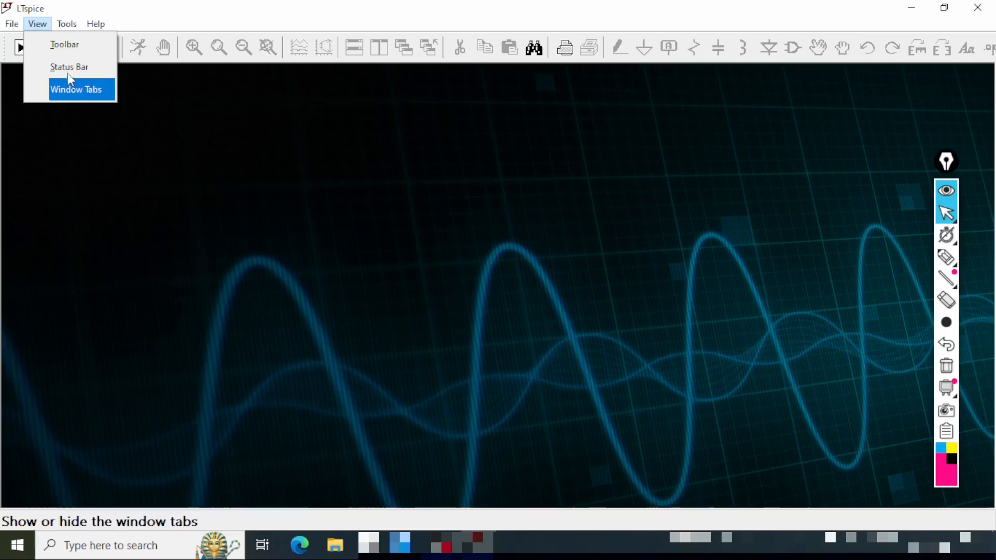
pyautogui.moveTo(65, 26)
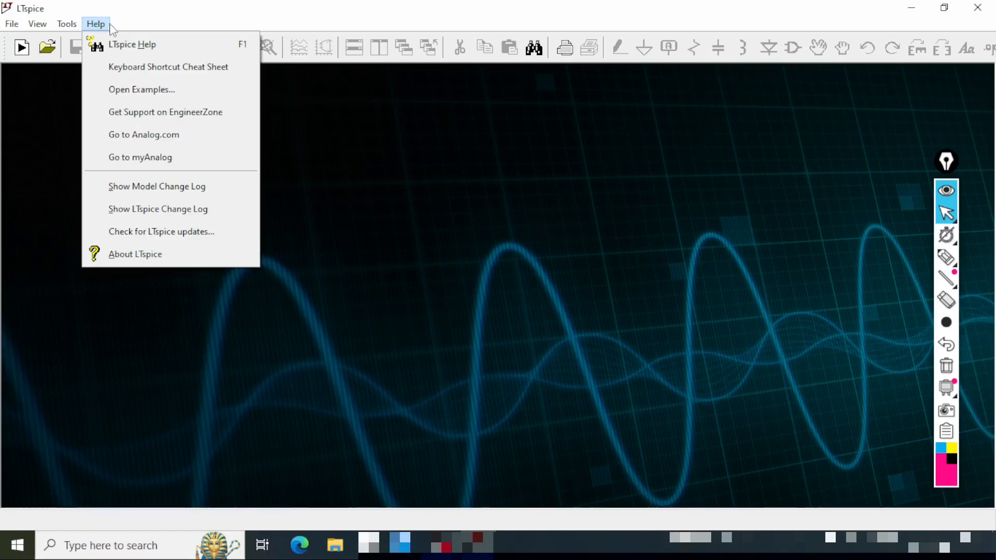
pyautogui.click(183, 50)
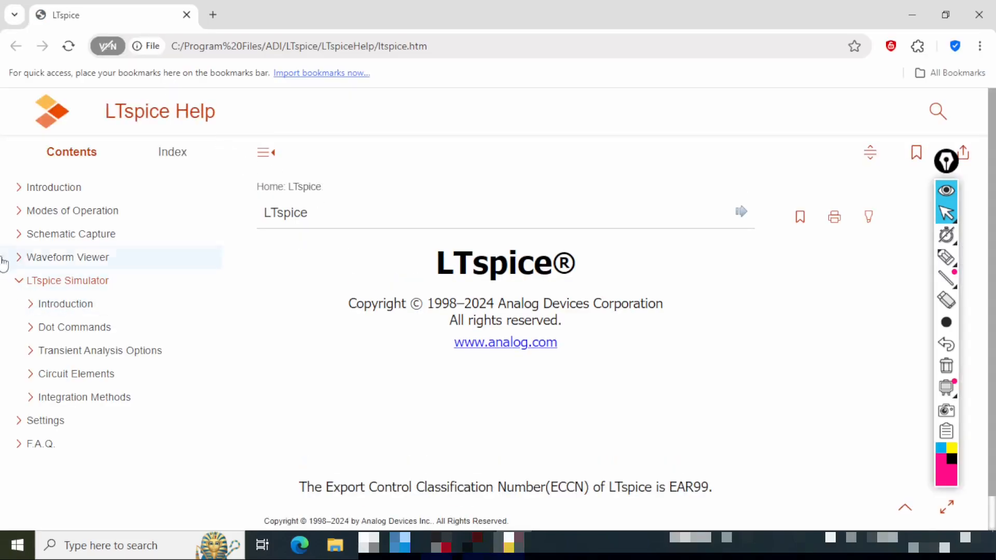
pyautogui.click(20, 189)
pyautogui.click(89, 217)
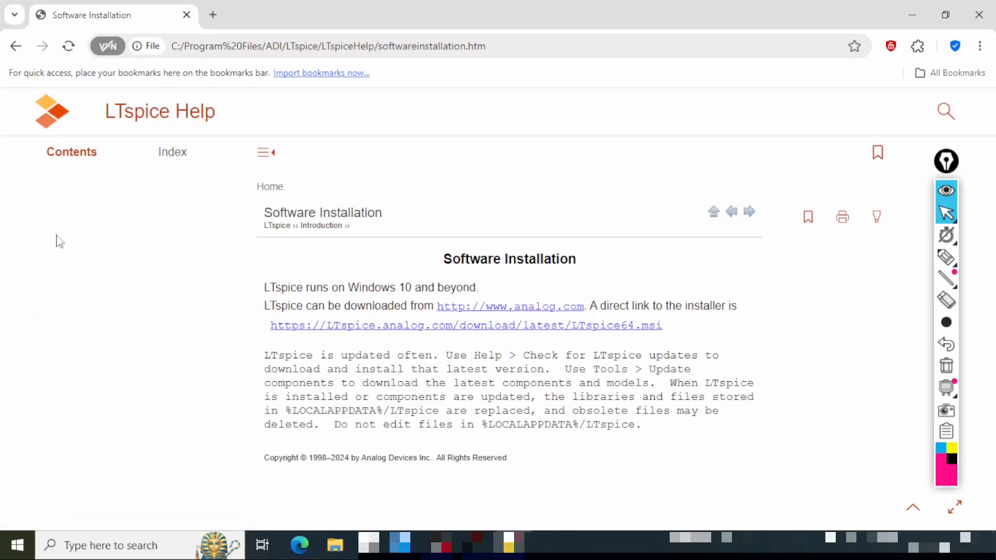
# View the Example Circuits help topic under Modes of Operation and the Schematic Capture topic.
pyautogui.click(21, 260)
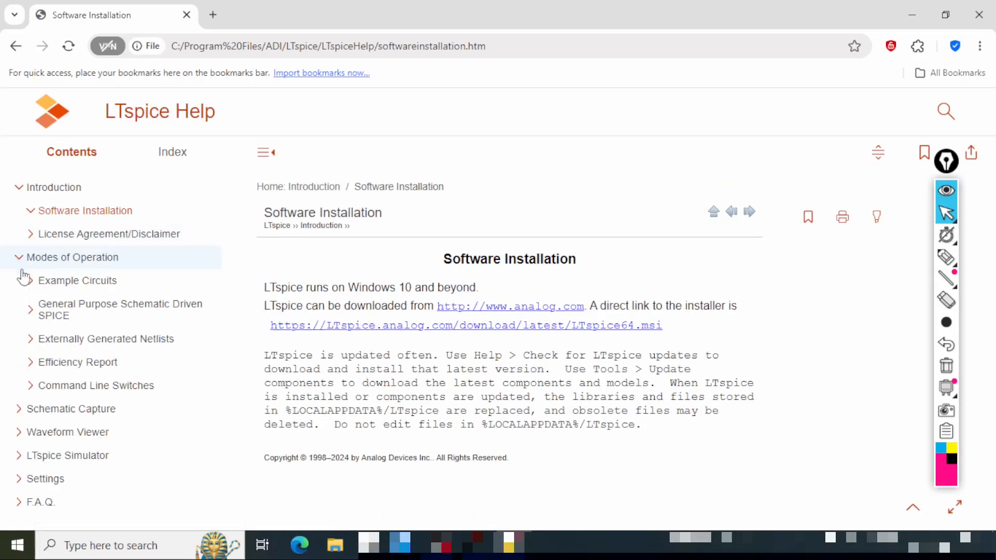
pyautogui.click(70, 281)
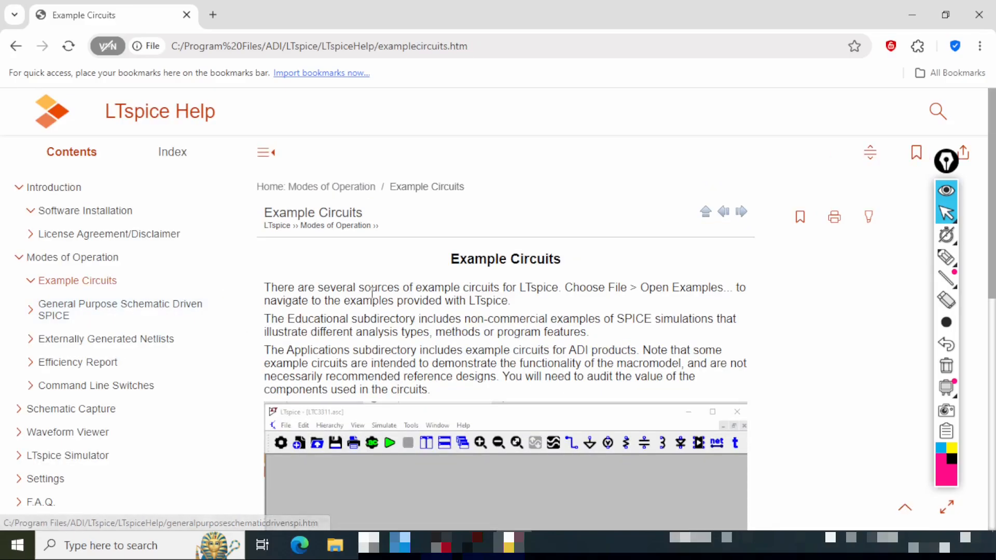
pyautogui.scroll(-5, 266, 350)
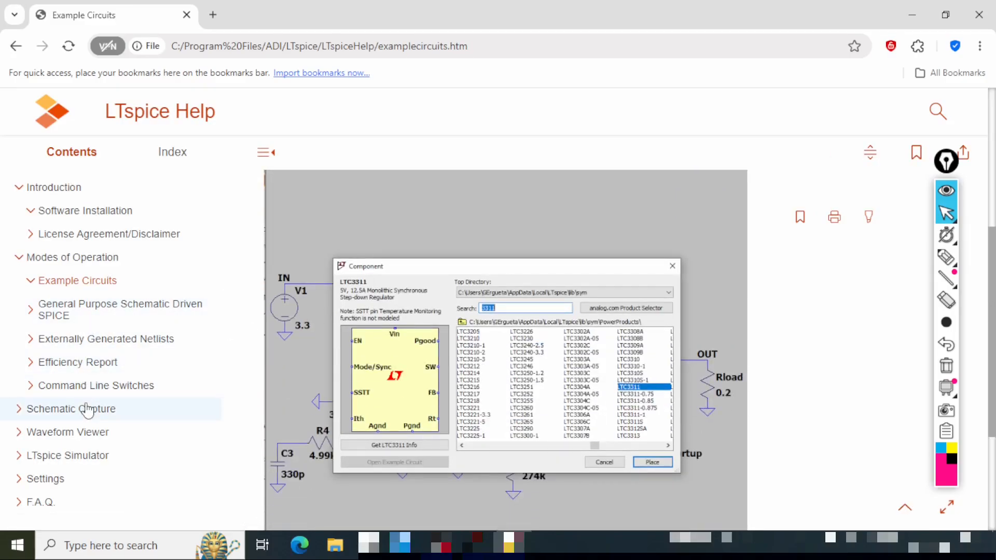
pyautogui.click(29, 415)
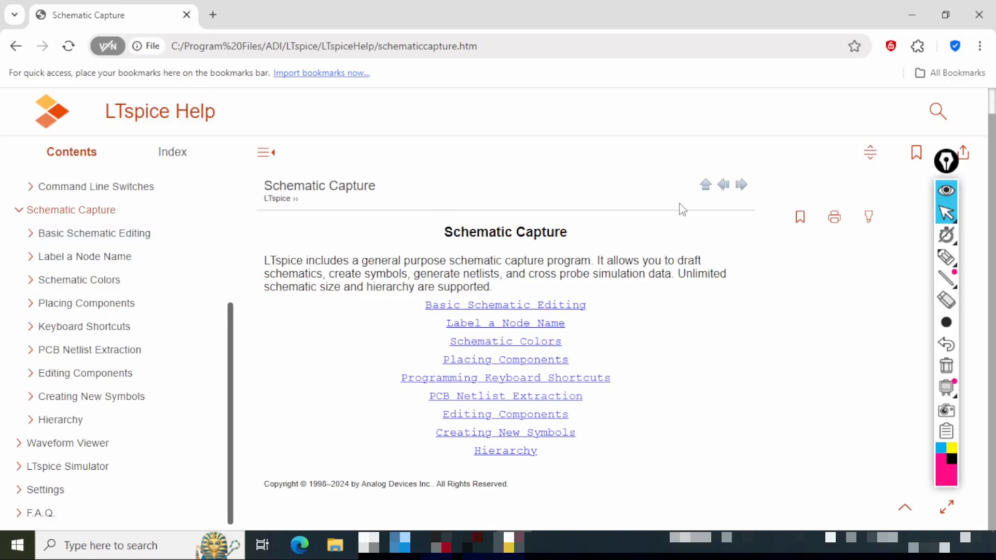
# Outline the help contents and page address with the annotation pen, tick and underline the Schematic Capture heading, and clear the marks.
pyautogui.click(946, 257)
pyautogui.moveTo(101, 163)
pyautogui.mouseDown()
pyautogui.moveTo(2, 305)
pyautogui.moveTo(5, 489)
pyautogui.moveTo(237, 513)
pyautogui.moveTo(212, 220)
pyautogui.moveTo(78, 151)
pyautogui.moveTo(26, 154)
pyautogui.mouseUp()
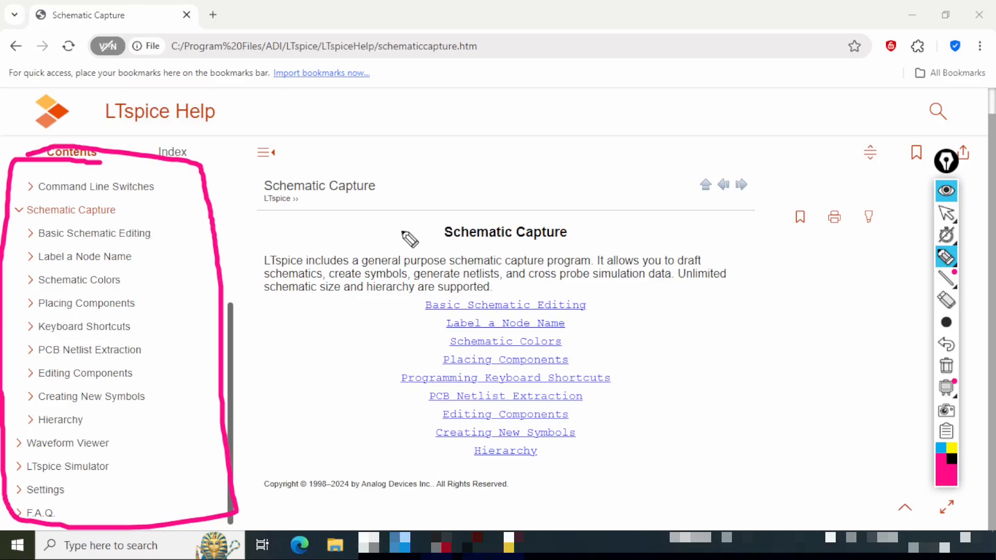
pyautogui.moveTo(400, 223)
pyautogui.mouseDown()
pyautogui.moveTo(512, 207)
pyautogui.moveTo(543, 184)
pyautogui.mouseUp()
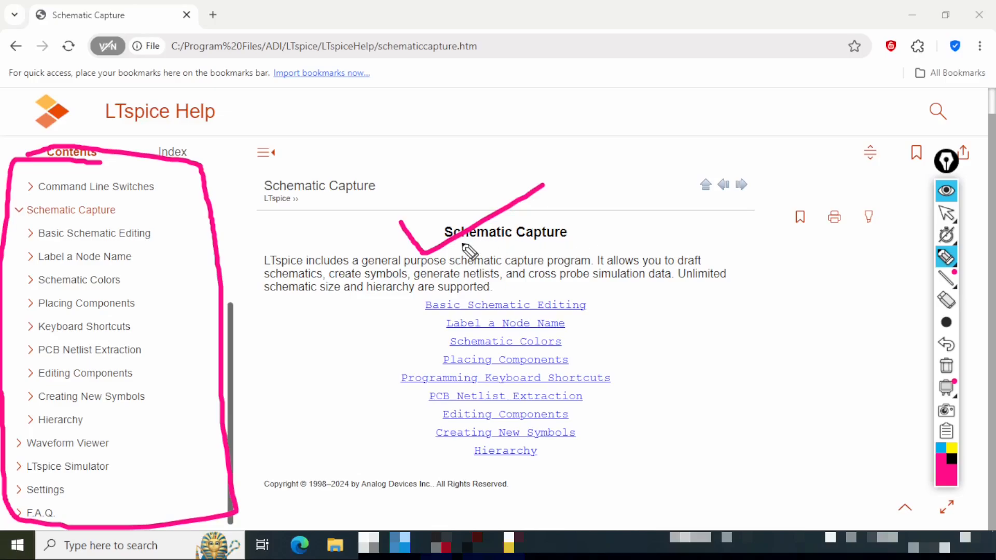
pyautogui.moveTo(461, 241); pyautogui.dragTo(589, 236)
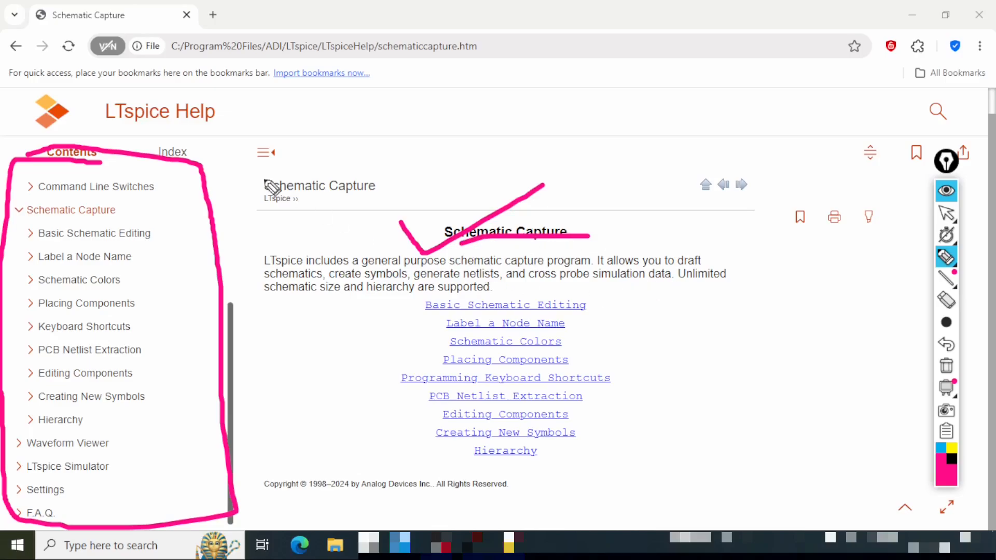
pyautogui.moveTo(156, 57)
pyautogui.mouseDown()
pyautogui.moveTo(503, 59)
pyautogui.moveTo(357, 8)
pyautogui.moveTo(146, 30)
pyautogui.moveTo(125, 66)
pyautogui.moveTo(153, 61)
pyautogui.mouseUp()
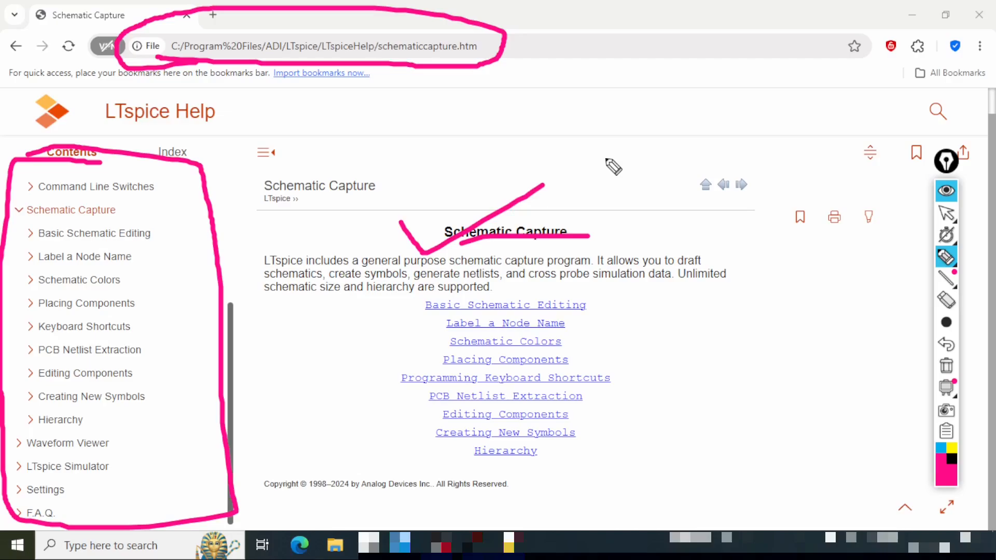
pyautogui.hotkey('ctrl', 'shift', '1')
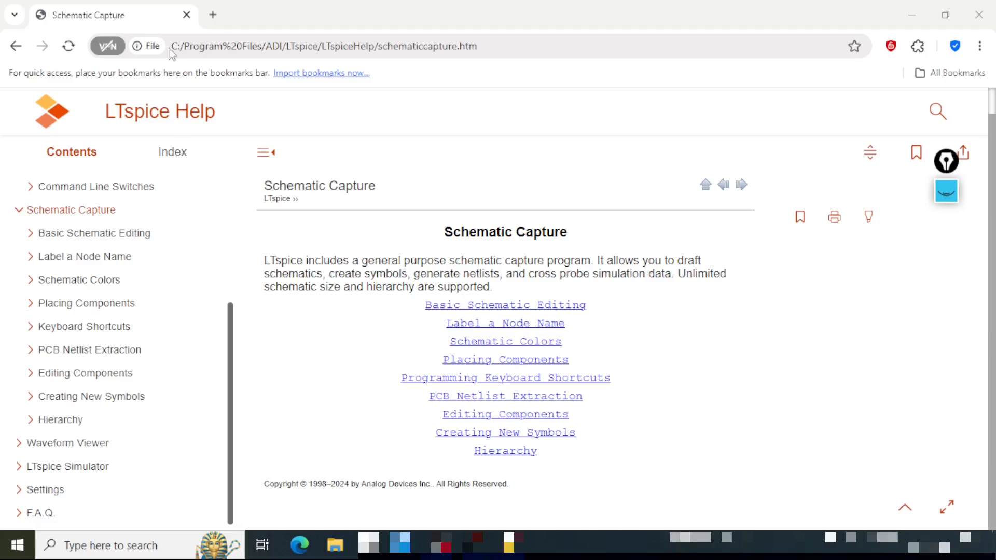
# Close the help page and create a new blank schematic in LTspice.
pyautogui.click(184, 18)
pyautogui.click(185, 16)
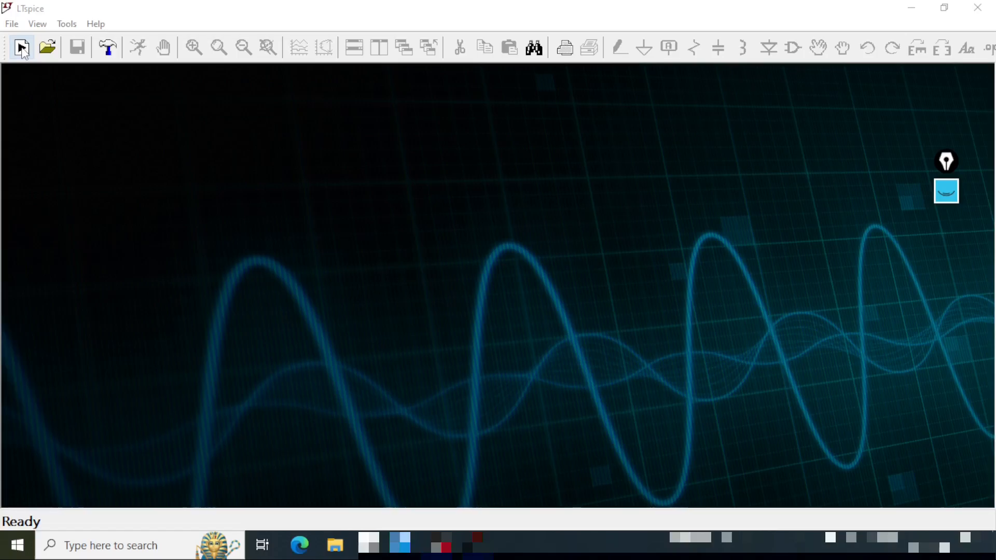
pyautogui.click(22, 49)
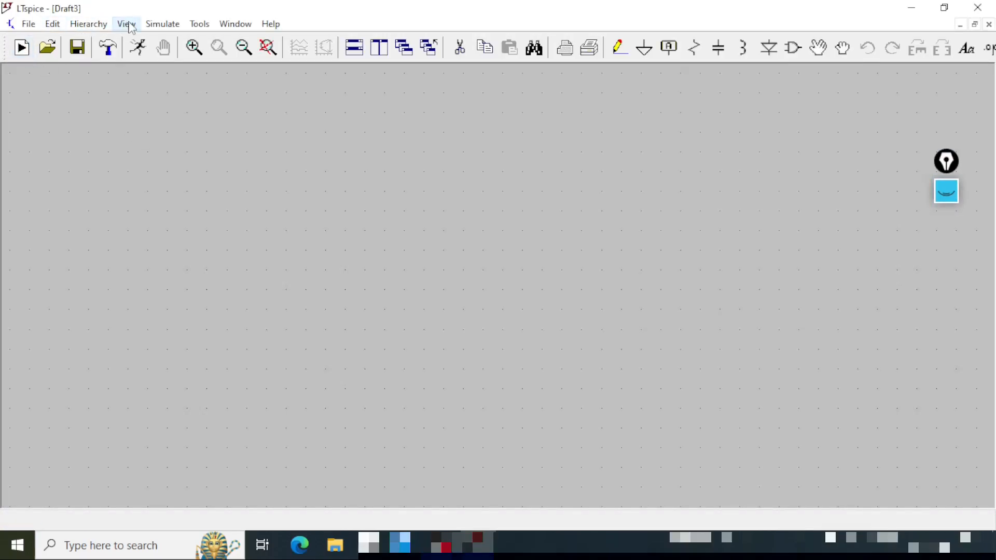
pyautogui.click(28, 24)
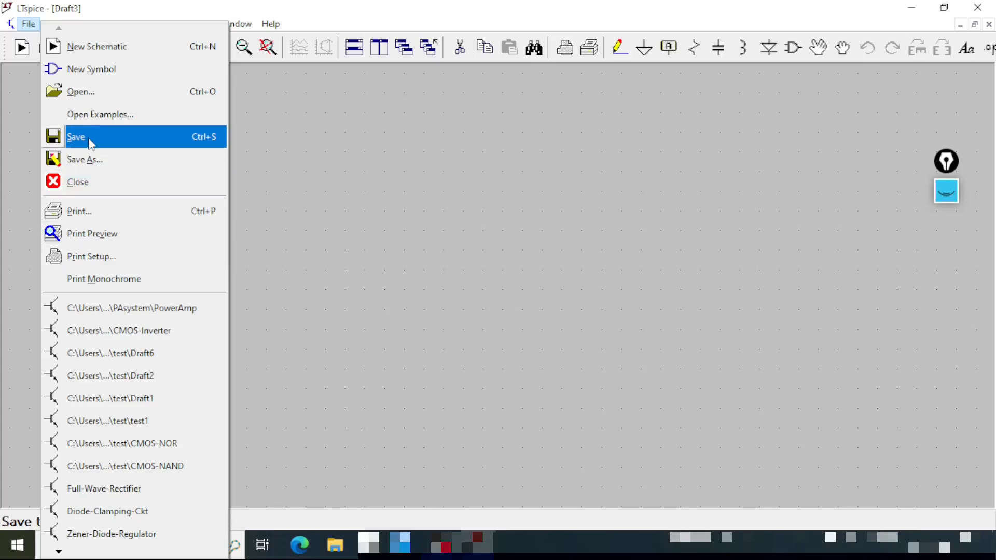
pyautogui.moveTo(54, 20)
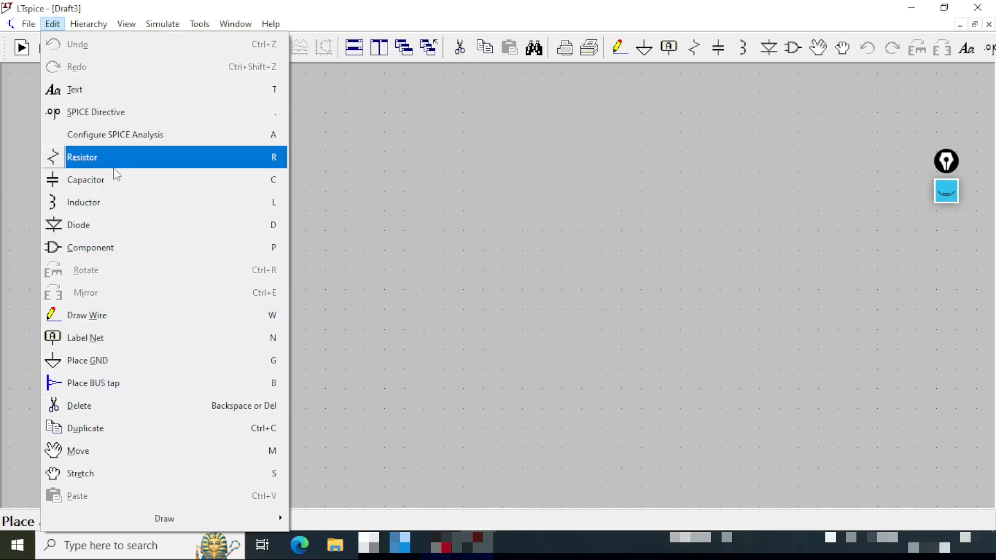
pyautogui.moveTo(130, 520)
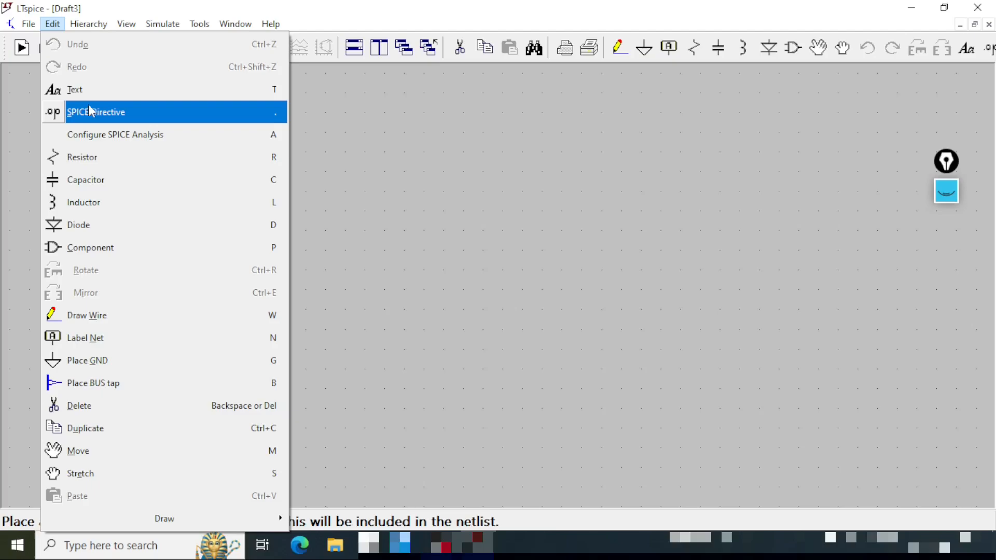
pyautogui.moveTo(94, 26)
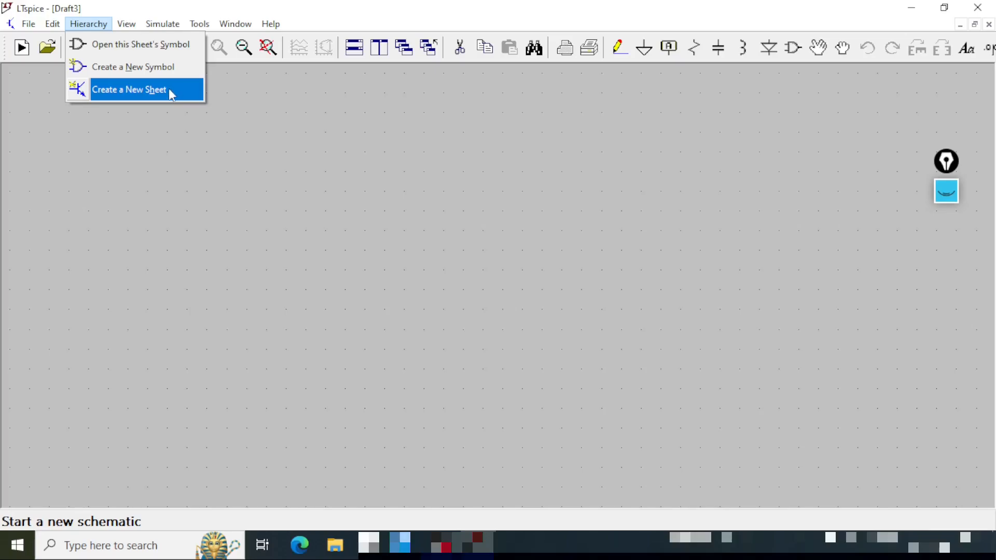
pyautogui.moveTo(124, 22)
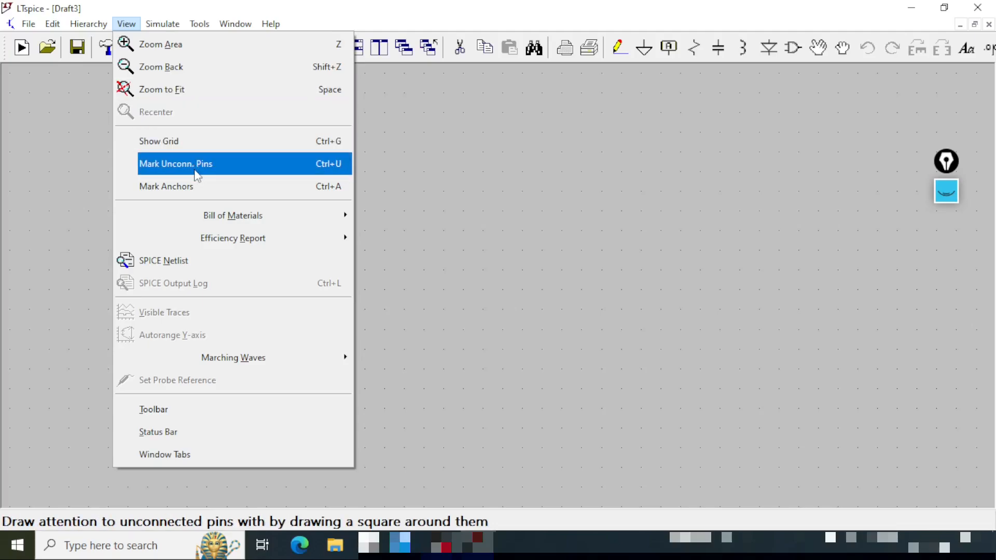
pyautogui.click(70, 156)
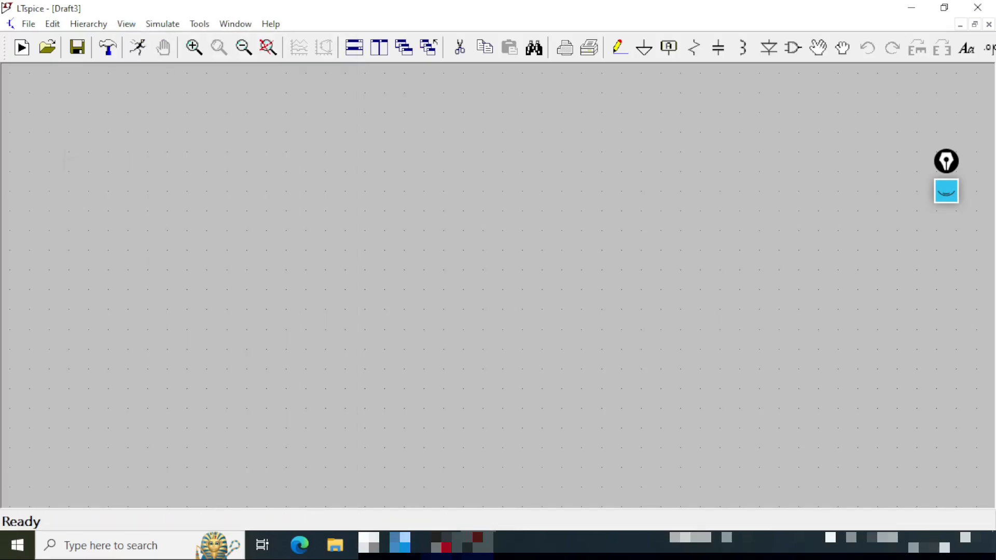
# Sketch a tall rectangle and a horizontal line over the empty schematic with the annotation pen.
pyautogui.hotkey('ctrl', 'shift', '1')
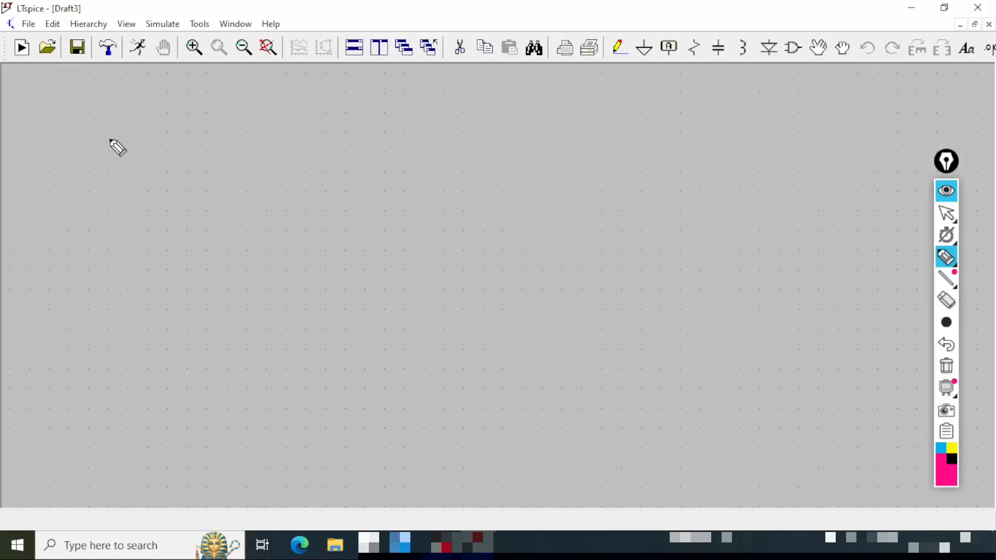
pyautogui.moveTo(118, 146)
pyautogui.mouseDown()
pyautogui.moveTo(121, 269)
pyautogui.moveTo(148, 264)
pyautogui.moveTo(159, 245)
pyautogui.moveTo(161, 161)
pyautogui.moveTo(156, 143)
pyautogui.moveTo(114, 137)
pyautogui.mouseUp()
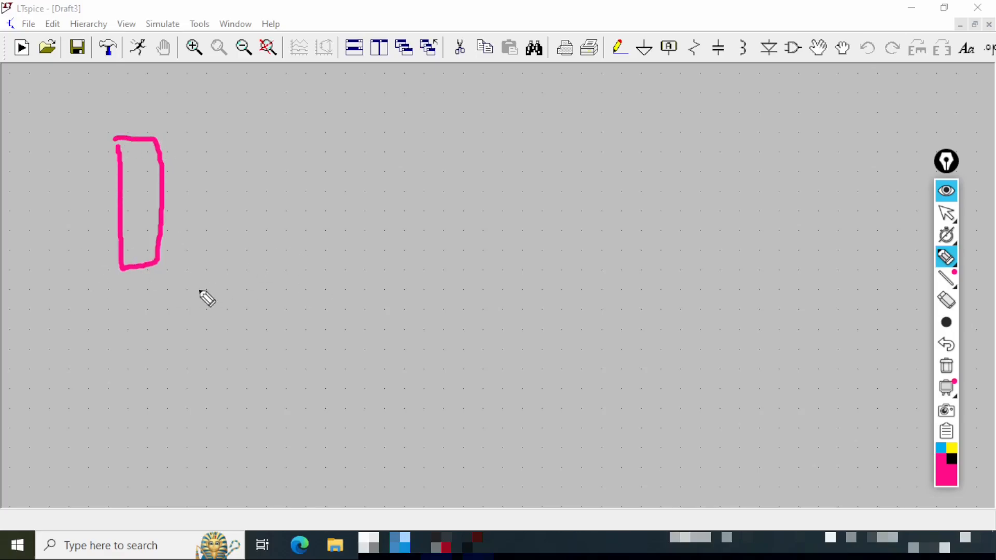
pyautogui.moveTo(207, 229); pyautogui.dragTo(419, 232)
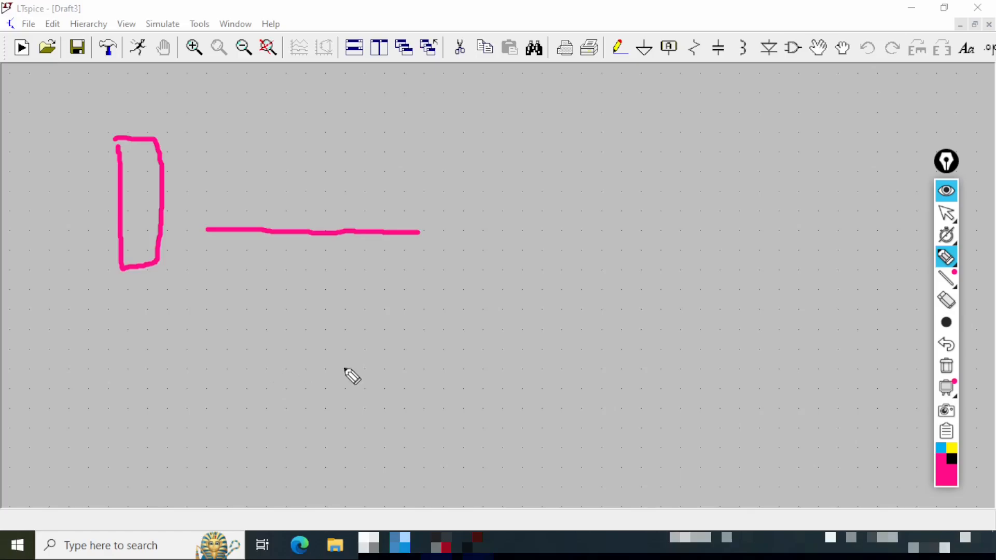
pyautogui.click(126, 24)
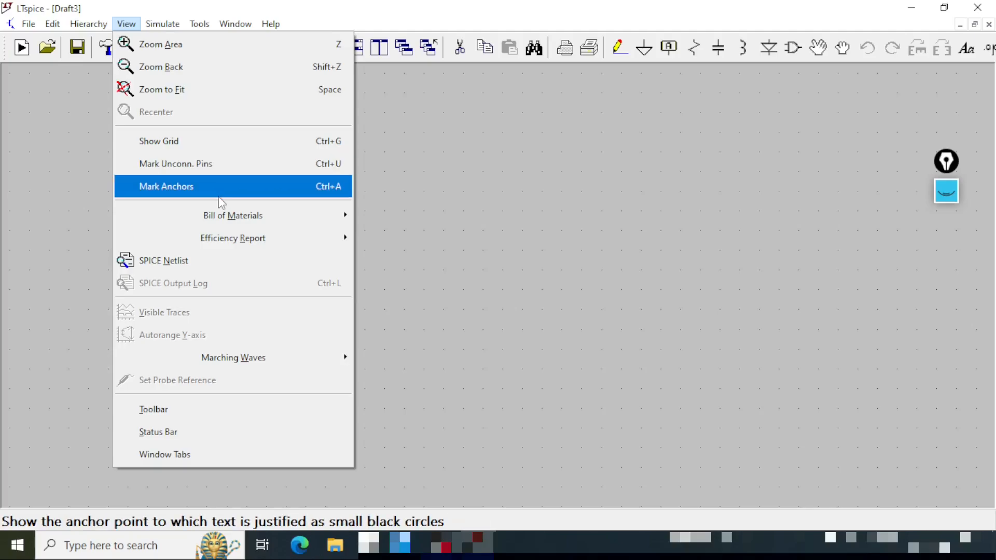
pyautogui.moveTo(245, 248)
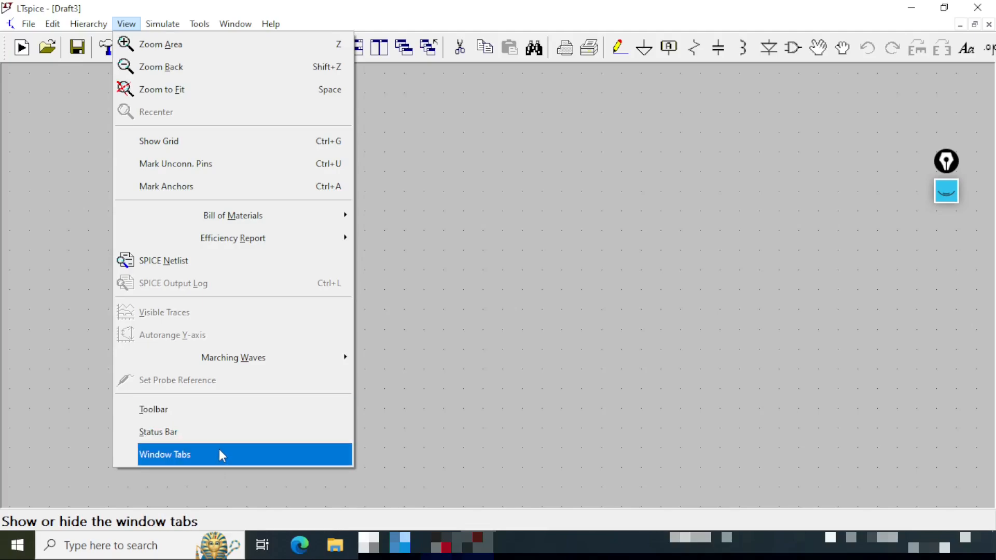
pyautogui.moveTo(156, 29)
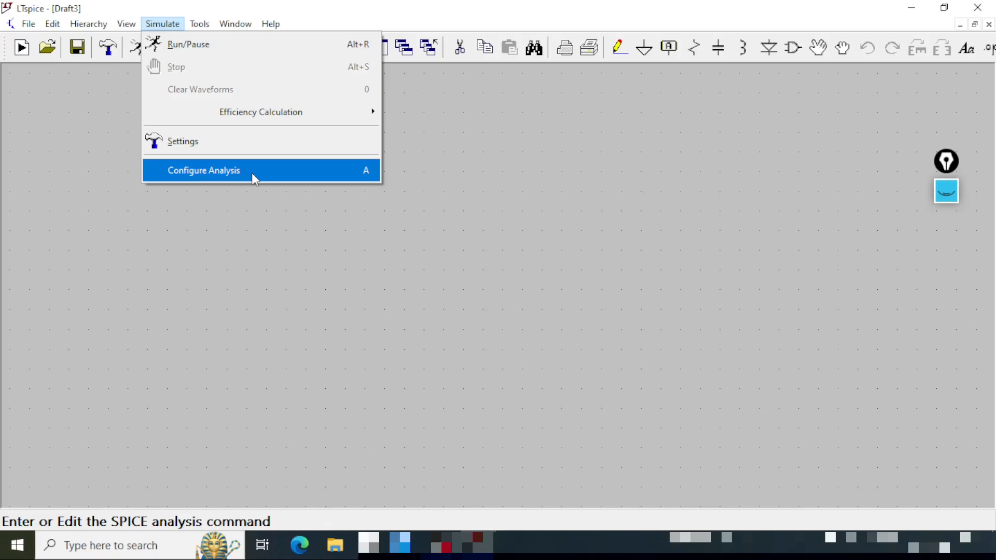
pyautogui.moveTo(193, 23)
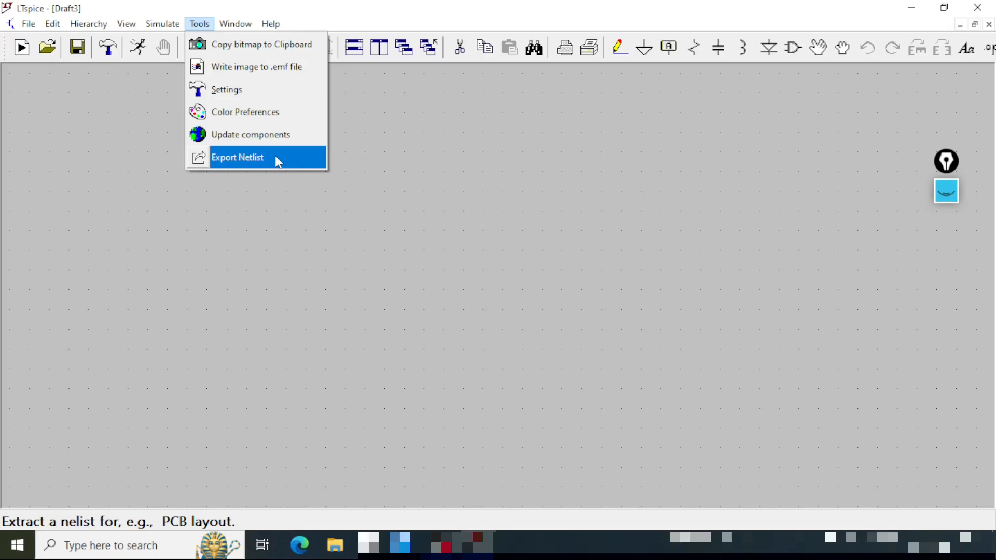
pyautogui.moveTo(231, 26)
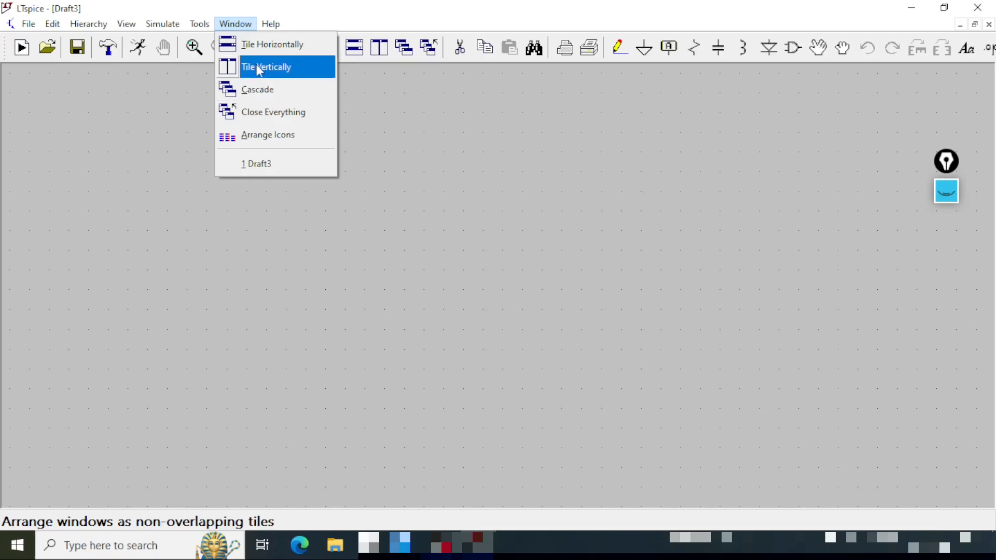
pyautogui.moveTo(275, 26)
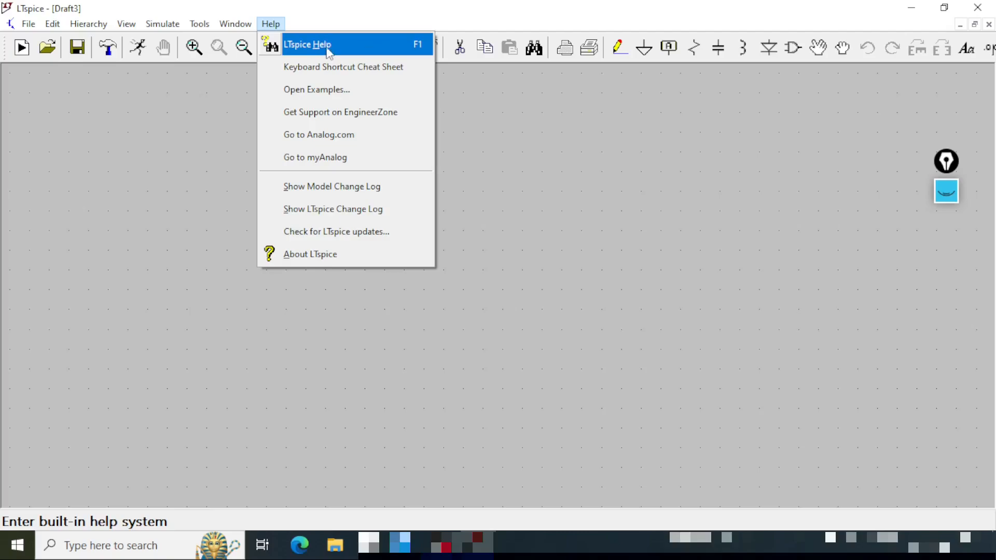
pyautogui.click(410, 51)
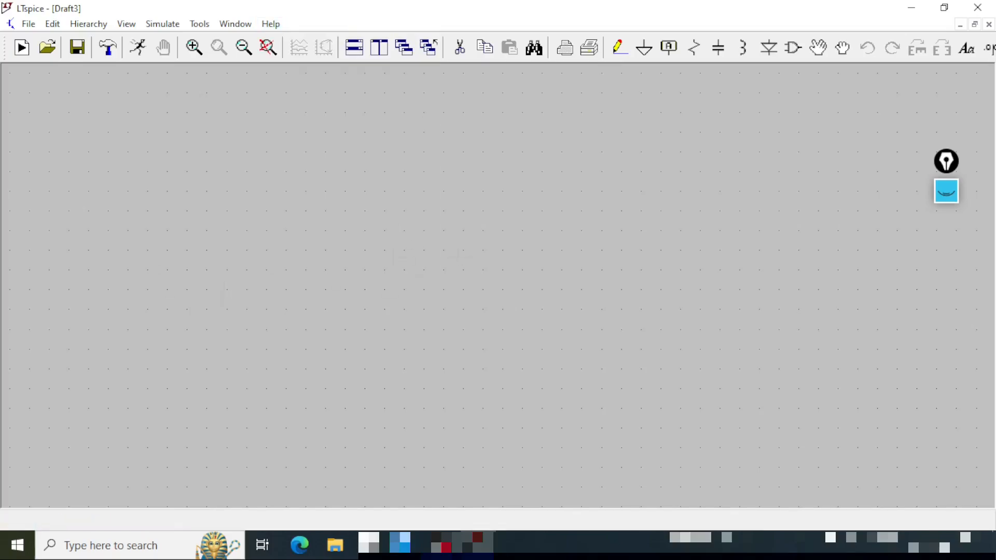
# Outline and underline the toolbar command groups from New Schematic through the drawing tools with the annotation pen, and clear the marks.
pyautogui.hotkey('ctrl', 'shift', '3')
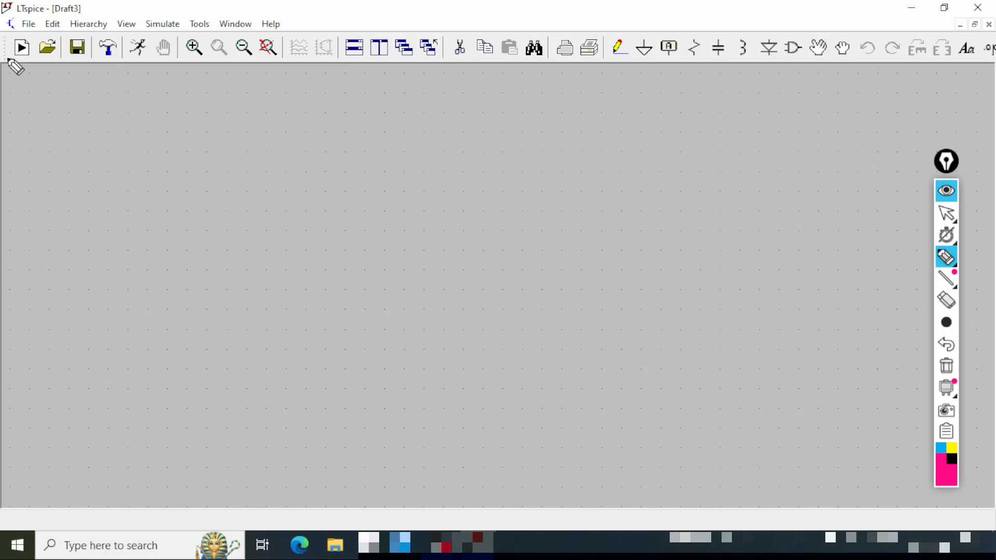
pyautogui.moveTo(11, 63)
pyautogui.mouseDown()
pyautogui.moveTo(57, 61)
pyautogui.moveTo(57, 41)
pyautogui.moveTo(31, 33)
pyautogui.moveTo(6, 50)
pyautogui.moveTo(249, 67)
pyautogui.moveTo(284, 59)
pyautogui.moveTo(243, 29)
pyautogui.moveTo(185, 33)
pyautogui.mouseUp()
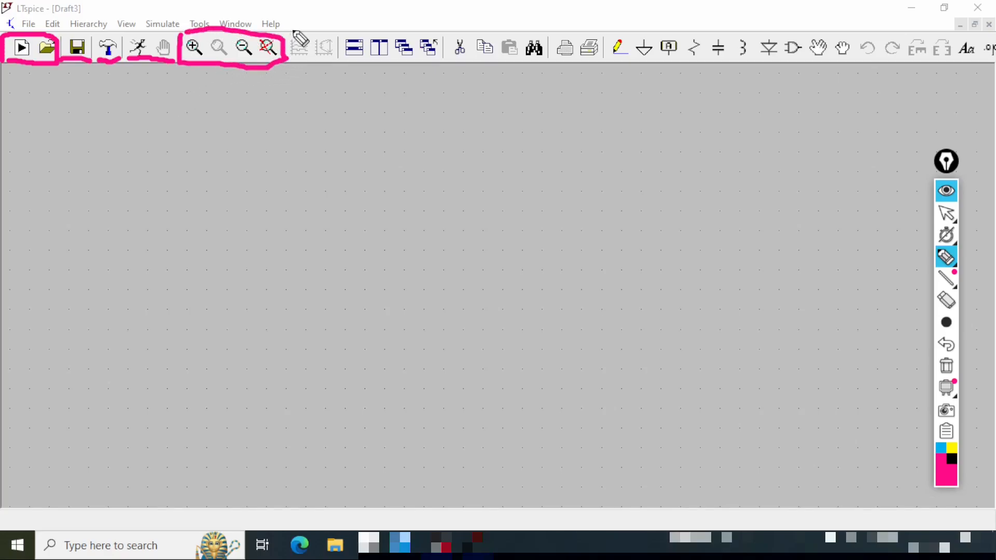
pyautogui.moveTo(285, 65)
pyautogui.mouseDown()
pyautogui.moveTo(343, 63)
pyautogui.moveTo(339, 33)
pyautogui.moveTo(286, 41)
pyautogui.mouseUp()
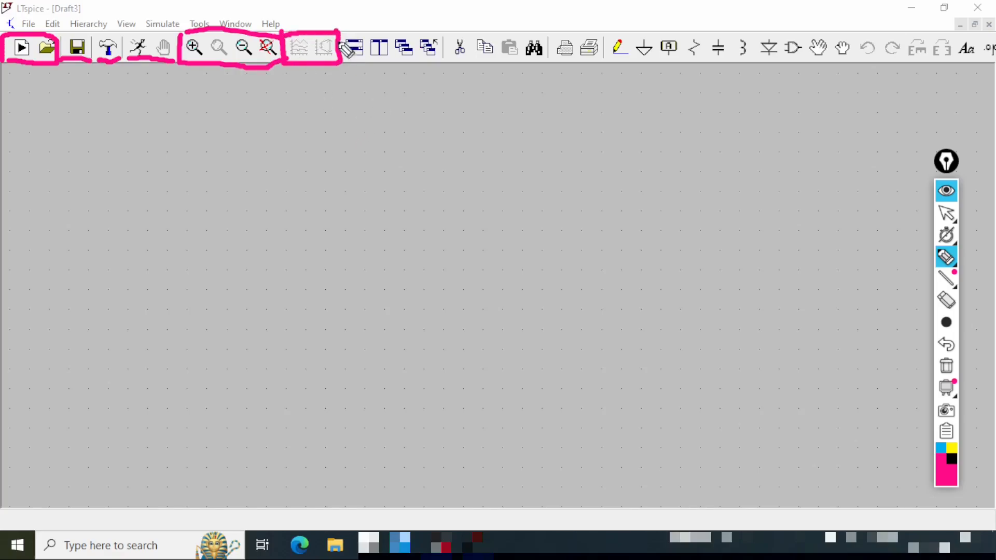
pyautogui.moveTo(340, 61)
pyautogui.mouseDown()
pyautogui.moveTo(445, 64)
pyautogui.moveTo(444, 36)
pyautogui.moveTo(347, 26)
pyautogui.moveTo(346, 43)
pyautogui.mouseUp()
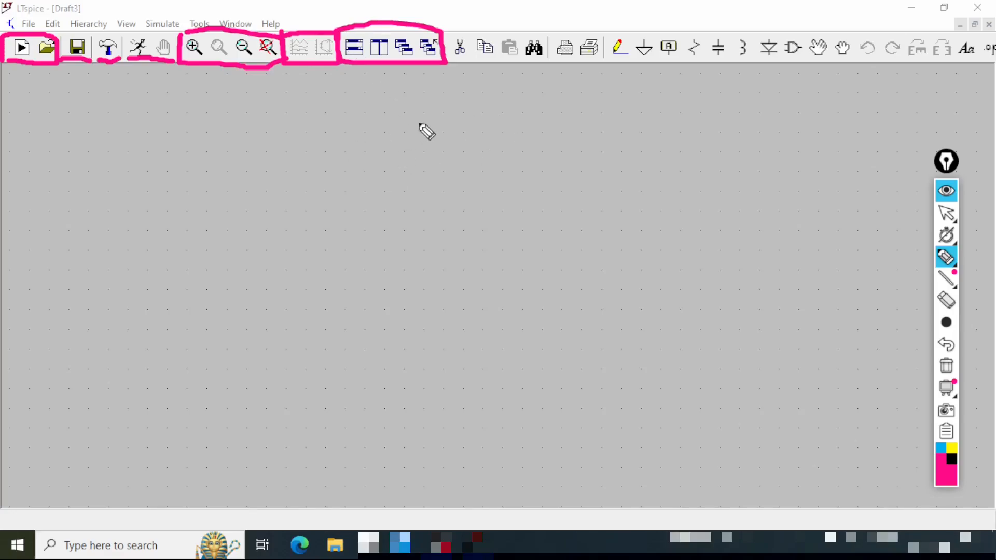
pyautogui.moveTo(443, 62)
pyautogui.mouseDown()
pyautogui.moveTo(545, 62)
pyautogui.moveTo(546, 30)
pyautogui.moveTo(444, 29)
pyautogui.moveTo(512, 18)
pyautogui.moveTo(519, 31)
pyautogui.moveTo(542, 30)
pyautogui.moveTo(565, 14)
pyautogui.moveTo(553, 62)
pyautogui.moveTo(606, 61)
pyautogui.moveTo(604, 31)
pyautogui.moveTo(555, 35)
pyautogui.mouseUp()
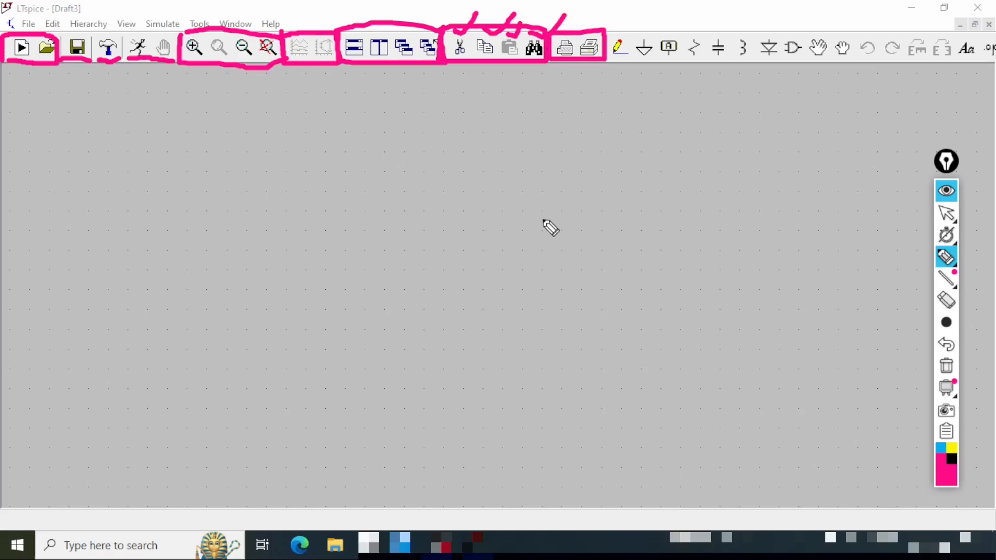
pyautogui.moveTo(605, 19)
pyautogui.mouseDown()
pyautogui.moveTo(609, 79)
pyautogui.moveTo(992, 76)
pyautogui.mouseUp()
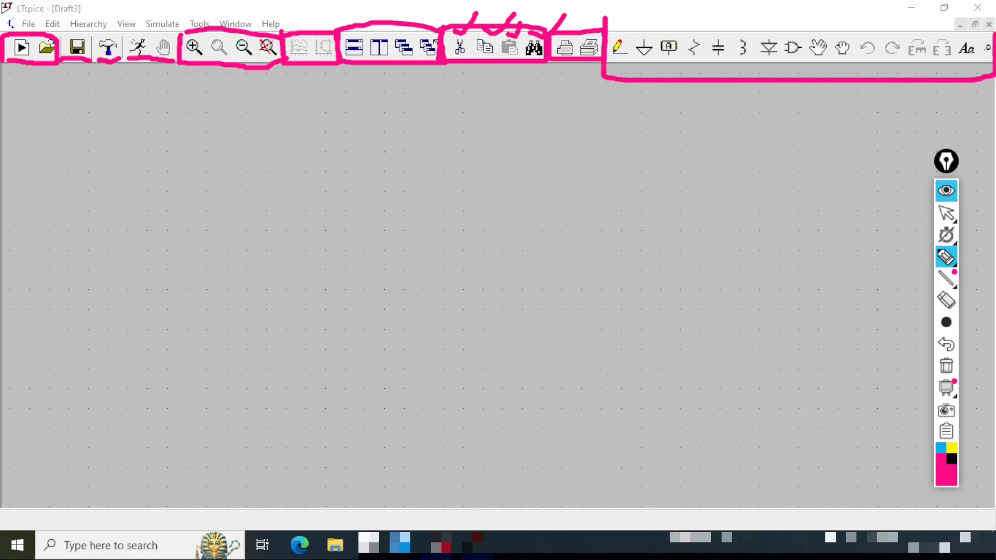
pyautogui.moveTo(993, 35)
pyautogui.mouseDown()
pyautogui.moveTo(689, 37)
pyautogui.moveTo(604, 21)
pyautogui.mouseUp()
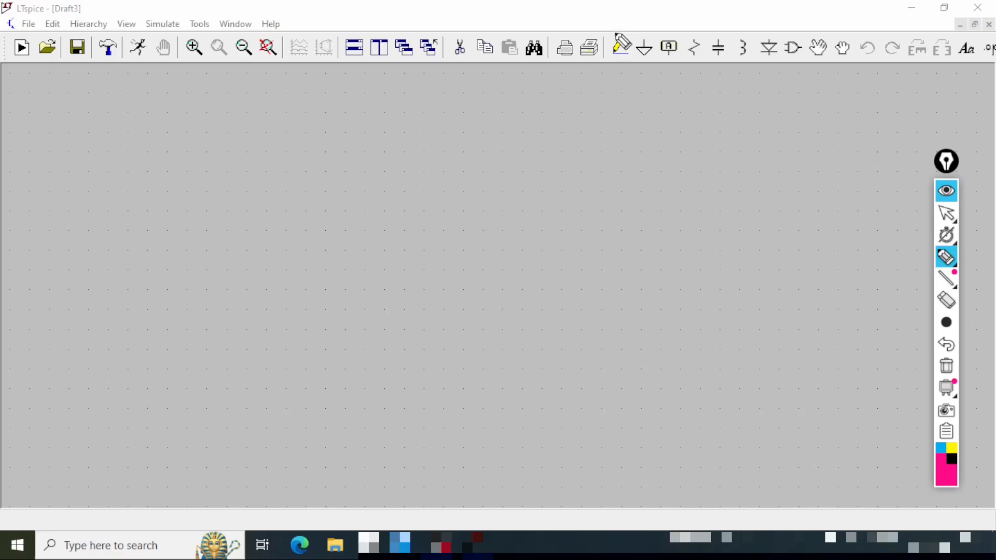
# Tick the wire, ground, label, resistor, capacitor, inductor and diode tools, circle and tick the Component tool, and box Move and Drag with the annotation pen.
pyautogui.moveTo(614, 33)
pyautogui.mouseDown()
pyautogui.moveTo(629, 38)
pyautogui.moveTo(643, 6)
pyautogui.moveTo(646, 39)
pyautogui.moveTo(665, 4)
pyautogui.mouseUp()
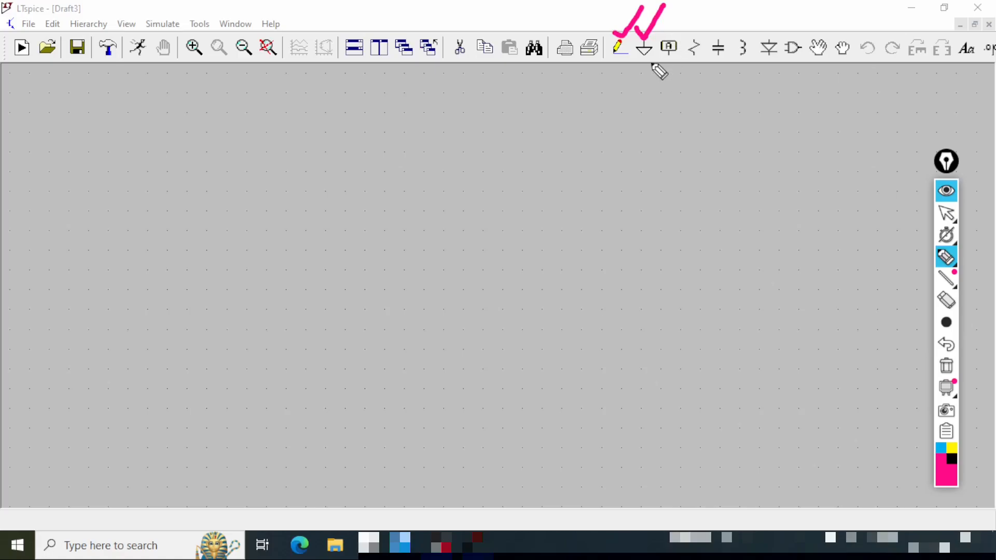
pyautogui.moveTo(649, 58)
pyautogui.mouseDown()
pyautogui.moveTo(676, 27)
pyautogui.moveTo(701, 30)
pyautogui.moveTo(719, 61)
pyautogui.moveTo(726, 36)
pyautogui.moveTo(738, 62)
pyautogui.moveTo(755, 24)
pyautogui.moveTo(770, 36)
pyautogui.moveTo(778, 15)
pyautogui.moveTo(785, 55)
pyautogui.moveTo(802, 67)
pyautogui.moveTo(808, 39)
pyautogui.mouseUp()
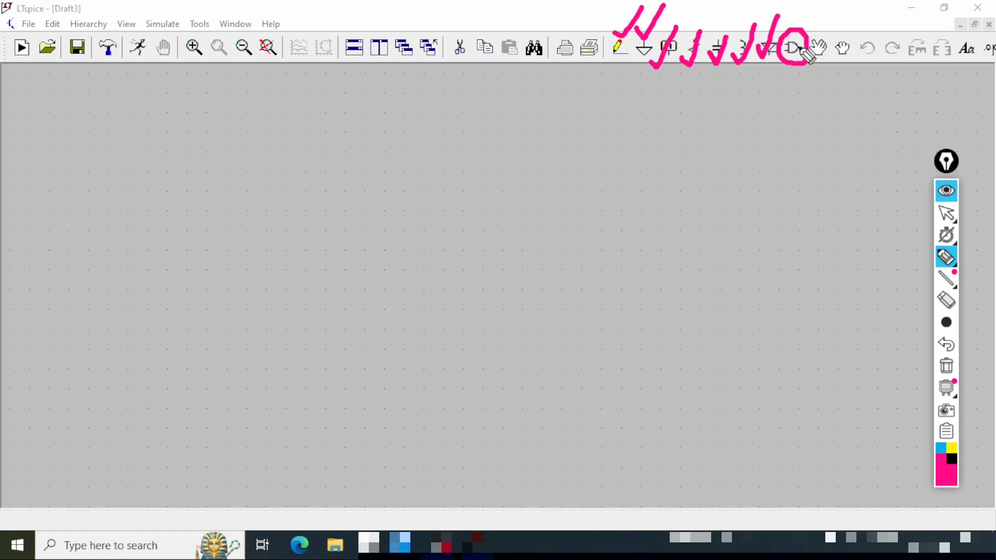
pyautogui.moveTo(540, 72); pyautogui.dragTo(993, 73)
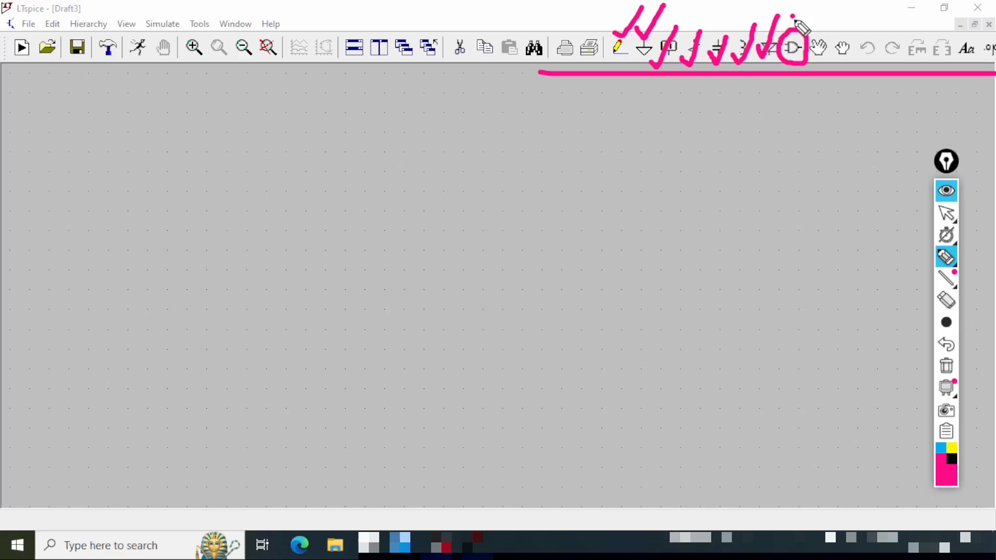
pyautogui.moveTo(793, 18); pyautogui.dragTo(822, 1)
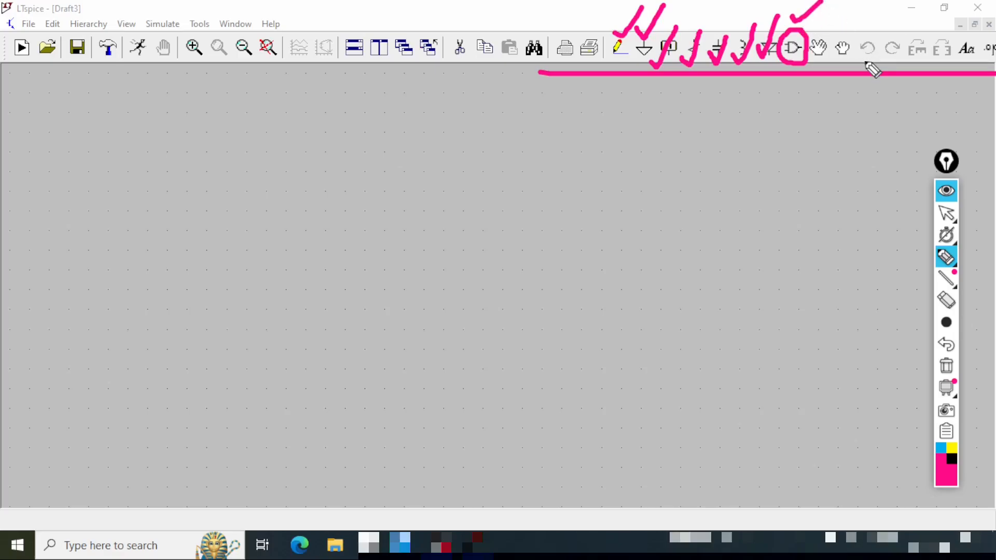
pyautogui.moveTo(807, 30)
pyautogui.mouseDown()
pyautogui.moveTo(807, 58)
pyautogui.moveTo(856, 62)
pyautogui.moveTo(853, 26)
pyautogui.moveTo(807, 26)
pyautogui.mouseUp()
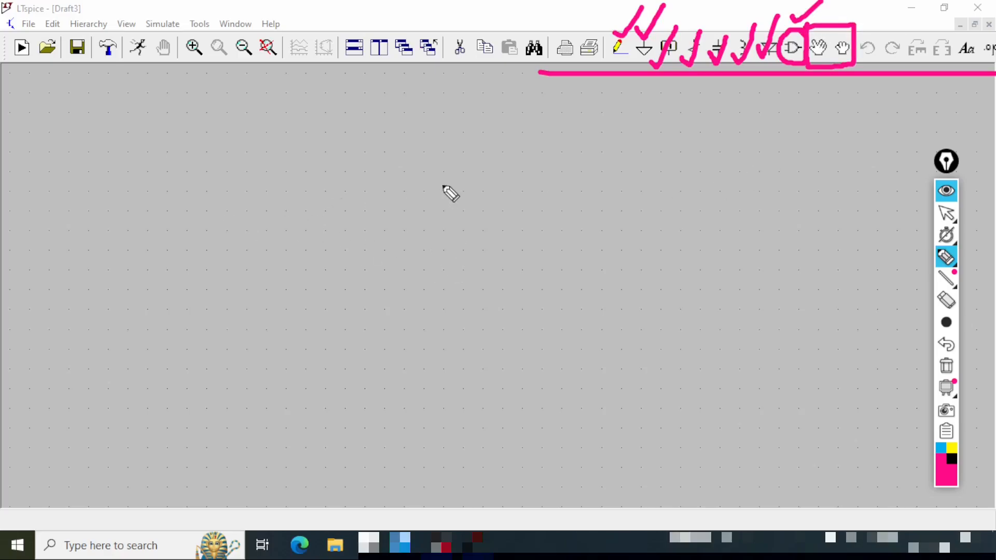
# Sketch a large frame over the schematic with a boxed and ticked resistor symbol inside it, and tick the Move and Drag tools.
pyautogui.moveTo(106, 100)
pyautogui.mouseDown()
pyautogui.moveTo(70, 465)
pyautogui.moveTo(861, 402)
pyautogui.moveTo(98, 125)
pyautogui.mouseUp()
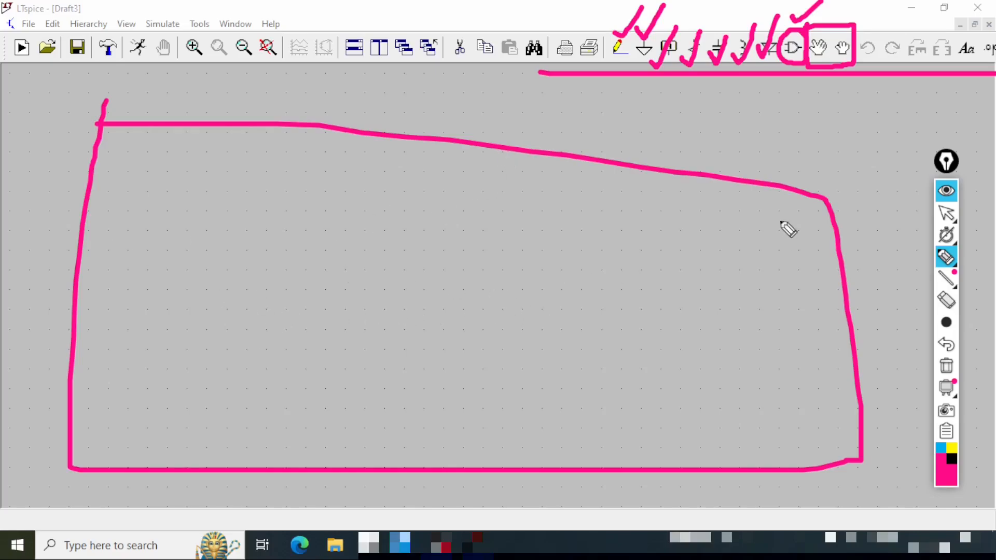
pyautogui.moveTo(852, 26); pyautogui.dragTo(872, 6)
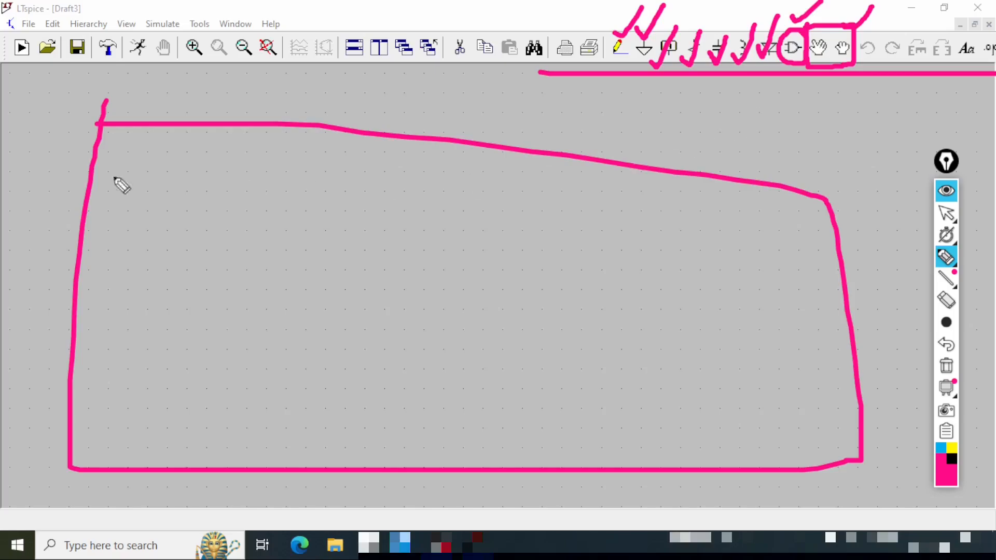
pyautogui.moveTo(261, 319)
pyautogui.mouseDown()
pyautogui.moveTo(303, 286)
pyautogui.moveTo(432, 294)
pyautogui.moveTo(462, 280)
pyautogui.mouseUp()
pyautogui.moveTo(212, 297); pyautogui.dragTo(262, 296)
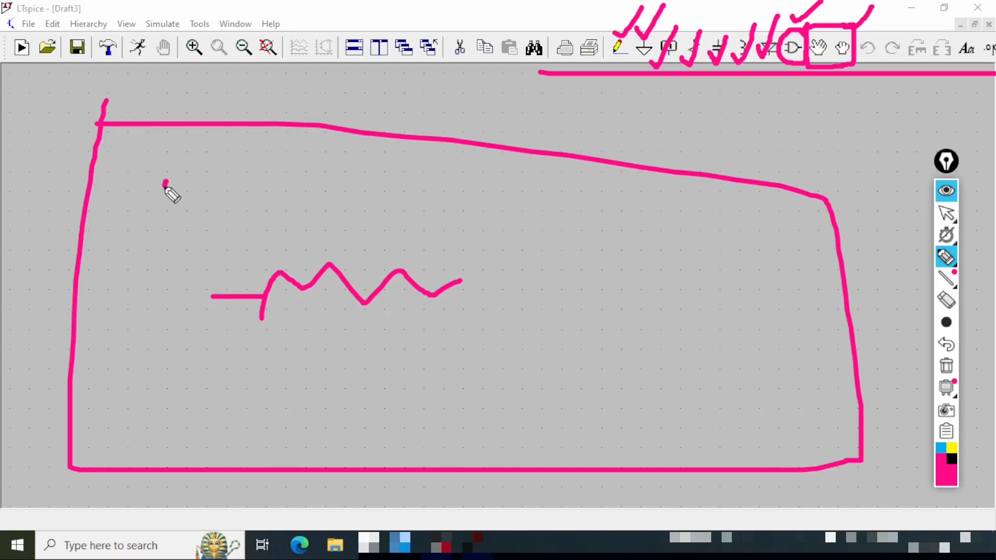
pyautogui.moveTo(167, 182)
pyautogui.mouseDown()
pyautogui.moveTo(160, 294)
pyautogui.moveTo(502, 382)
pyautogui.moveTo(444, 207)
pyautogui.moveTo(132, 175)
pyautogui.mouseUp()
pyautogui.moveTo(316, 233); pyautogui.dragTo(470, 195)
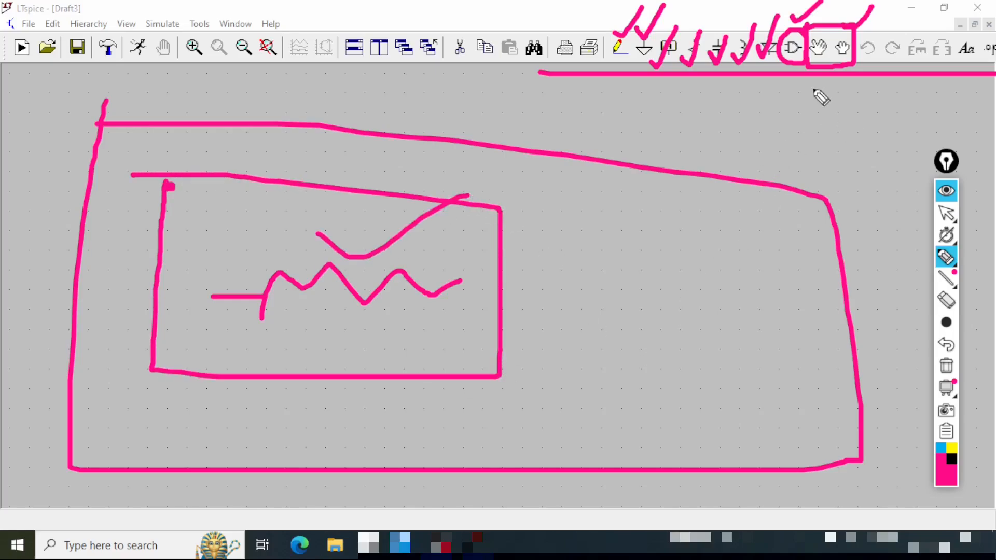
# Outline the Undo/Redo and Rotate/Mirror command pairs, draw short pointer lines below the second pair, and clear all annotation marks.
pyautogui.moveTo(862, 62)
pyautogui.mouseDown()
pyautogui.moveTo(907, 62)
pyautogui.moveTo(883, 36)
pyautogui.moveTo(865, 38)
pyautogui.mouseUp()
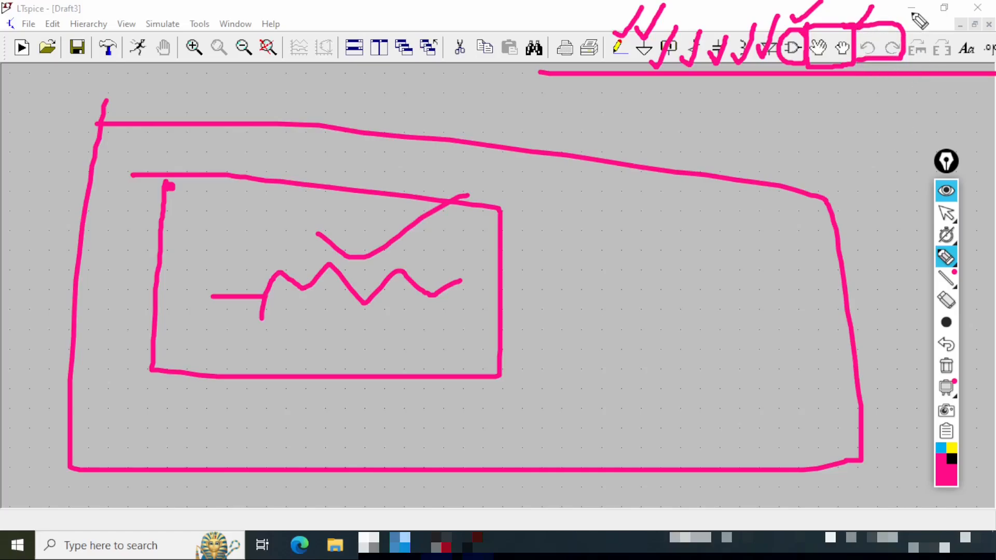
pyautogui.moveTo(904, 22)
pyautogui.mouseDown()
pyautogui.moveTo(904, 52)
pyautogui.moveTo(930, 71)
pyautogui.moveTo(961, 52)
pyautogui.moveTo(941, 26)
pyautogui.moveTo(905, 24)
pyautogui.mouseUp()
pyautogui.moveTo(915, 59)
pyautogui.mouseDown()
pyautogui.moveTo(915, 105)
pyautogui.moveTo(942, 83)
pyautogui.moveTo(949, 100)
pyautogui.mouseUp()
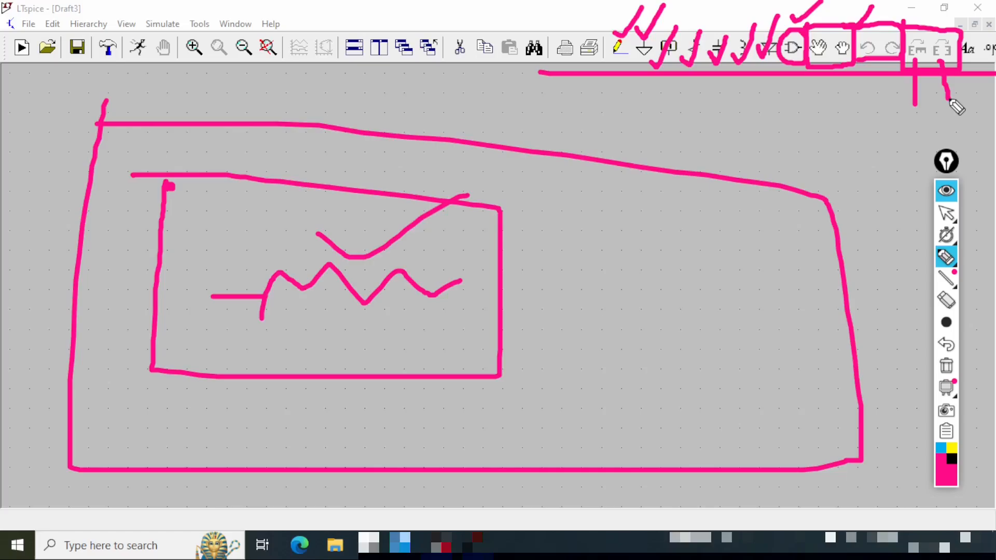
pyautogui.hotkey('ctrl', 'shift', '7')
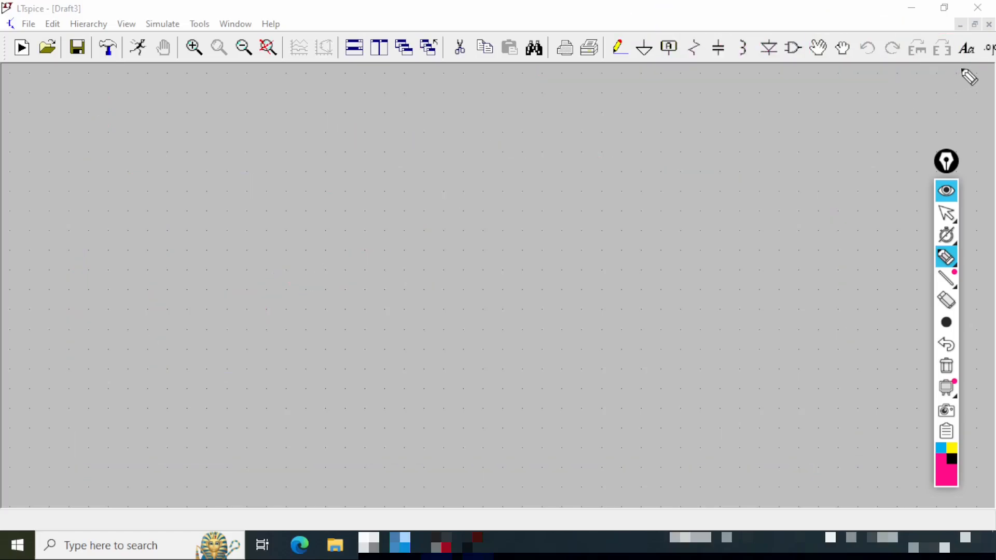
# Draw a pointer line from the Text tool, a long box with a text line, and an arrow from the SPICE directive tool.
pyautogui.moveTo(965, 56); pyautogui.dragTo(868, 116)
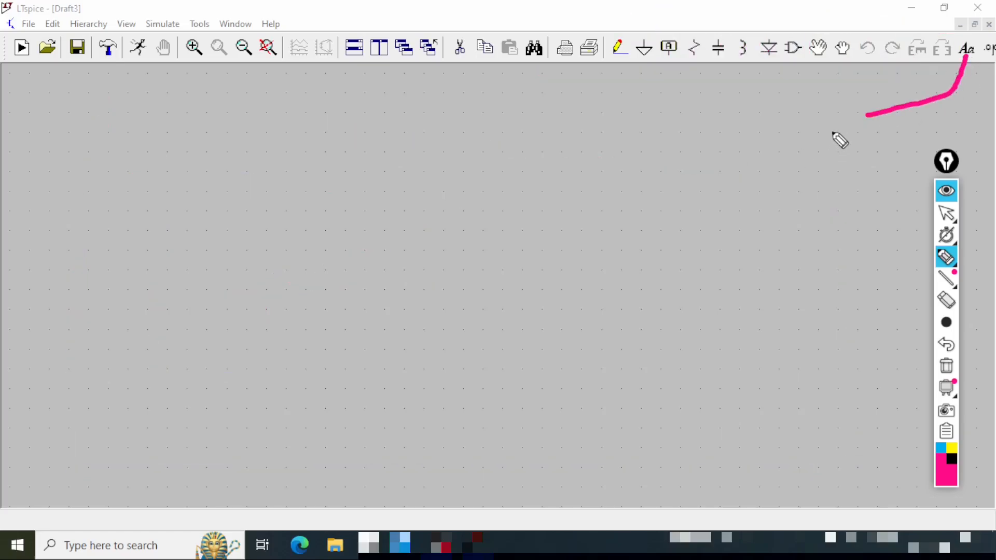
pyautogui.moveTo(292, 116)
pyautogui.mouseDown()
pyautogui.moveTo(327, 176)
pyautogui.moveTo(608, 156)
pyautogui.moveTo(281, 126)
pyautogui.moveTo(393, 154)
pyautogui.mouseUp()
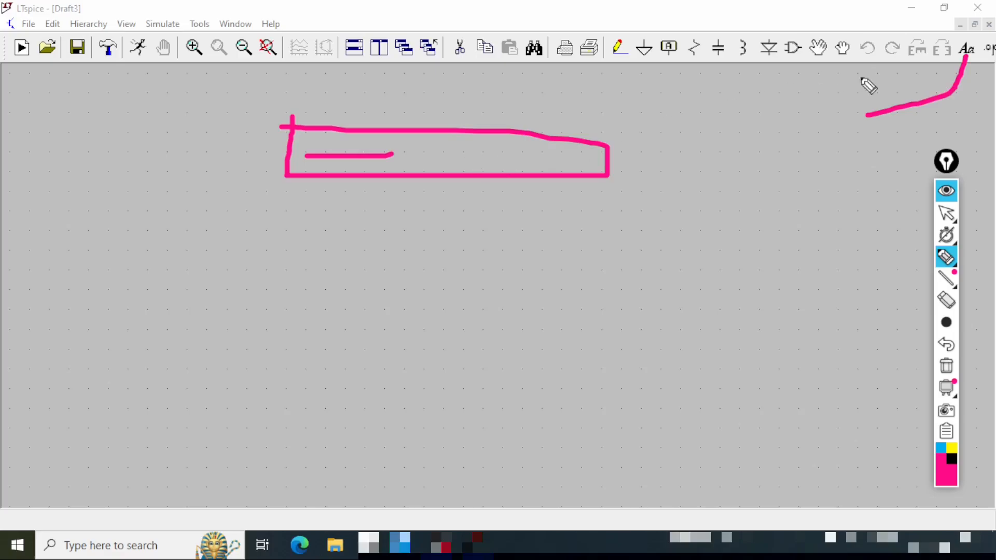
pyautogui.moveTo(985, 67)
pyautogui.mouseDown()
pyautogui.moveTo(794, 157)
pyautogui.moveTo(723, 171)
pyautogui.moveTo(705, 193)
pyautogui.moveTo(755, 181)
pyautogui.mouseUp()
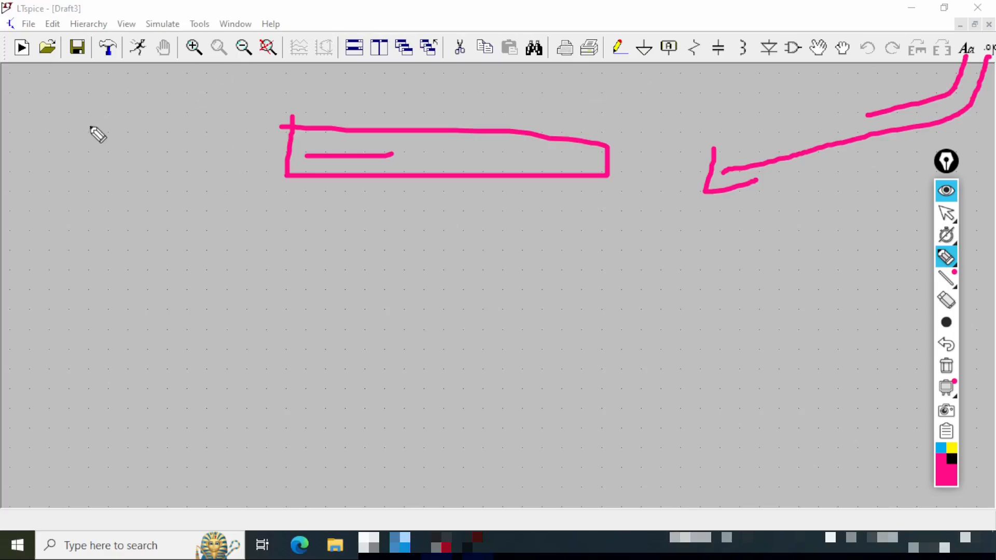
# Sketch a diode, a resistor and a capacitor symbol over the blank schematic, followed by two dots, with the annotation pen.
pyautogui.moveTo(158, 177); pyautogui.dragTo(160, 264)
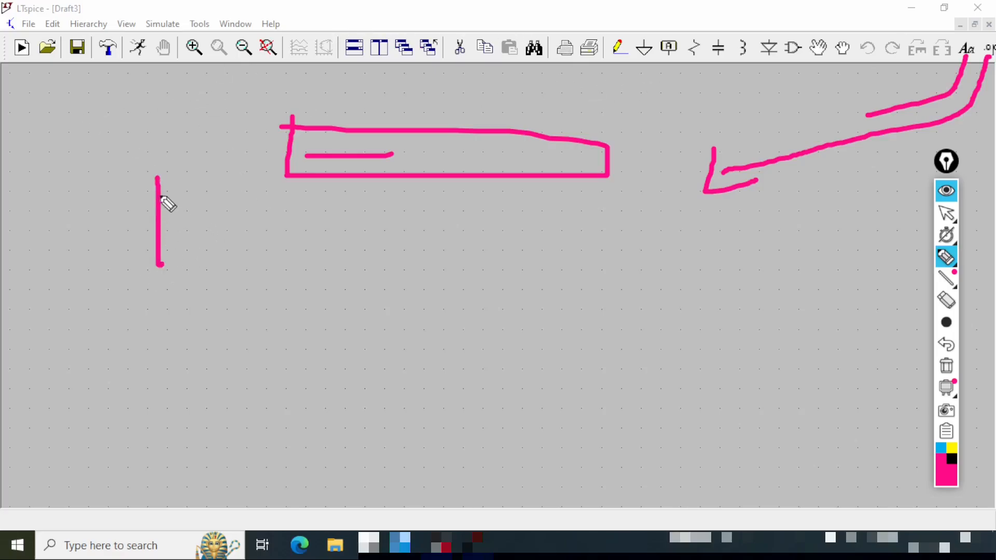
pyautogui.moveTo(158, 177)
pyautogui.mouseDown()
pyautogui.moveTo(215, 212)
pyautogui.moveTo(159, 266)
pyautogui.mouseUp()
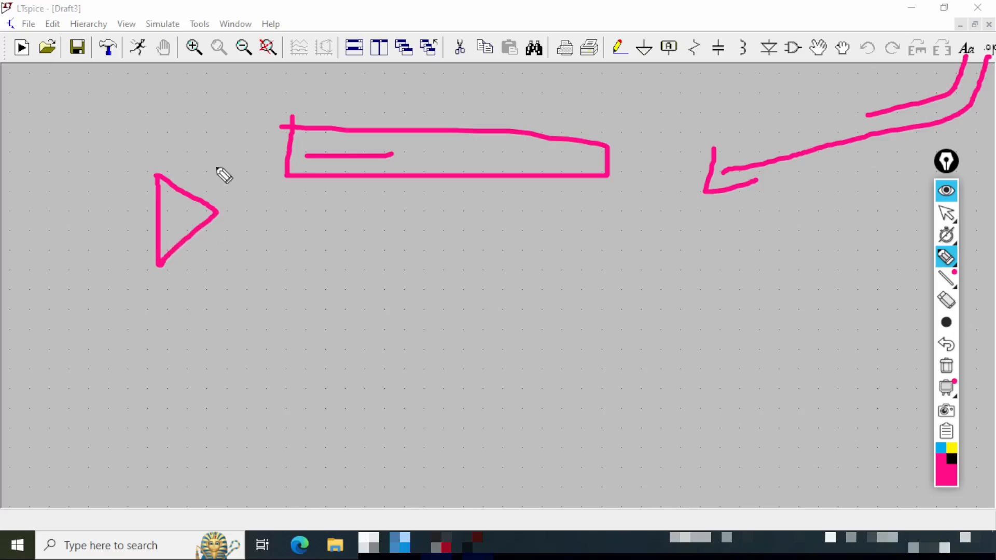
pyautogui.moveTo(216, 159); pyautogui.dragTo(215, 256)
pyautogui.moveTo(273, 221)
pyautogui.mouseDown()
pyautogui.moveTo(298, 225)
pyautogui.moveTo(350, 199)
pyautogui.moveTo(433, 202)
pyautogui.moveTo(533, 237)
pyautogui.moveTo(658, 223)
pyautogui.mouseUp()
pyautogui.moveTo(384, 300)
pyautogui.mouseDown()
pyautogui.moveTo(384, 369)
pyautogui.moveTo(460, 378)
pyautogui.mouseUp()
pyautogui.moveTo(358, 410)
pyautogui.mouseDown()
pyautogui.moveTo(458, 411)
pyautogui.moveTo(424, 512)
pyautogui.mouseUp()
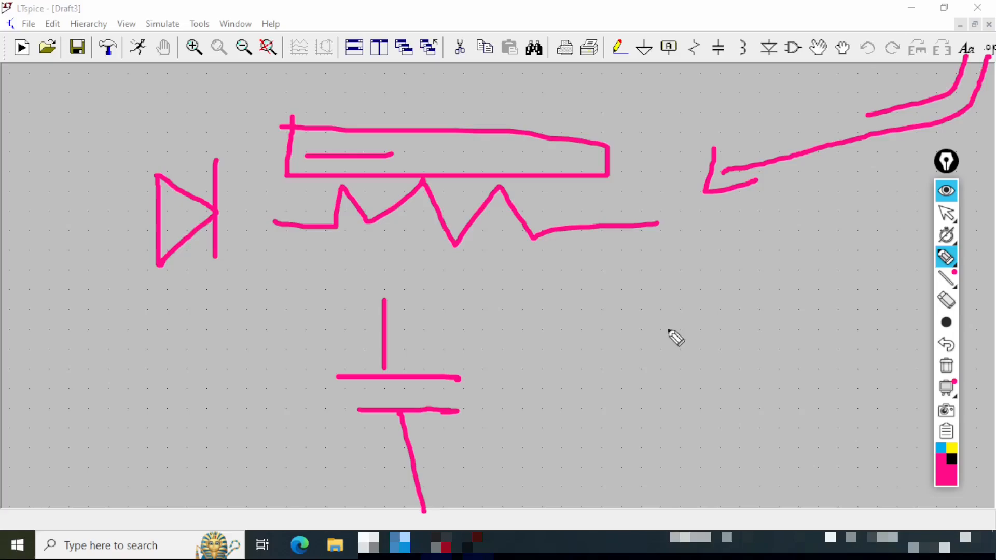
pyautogui.click(540, 343)
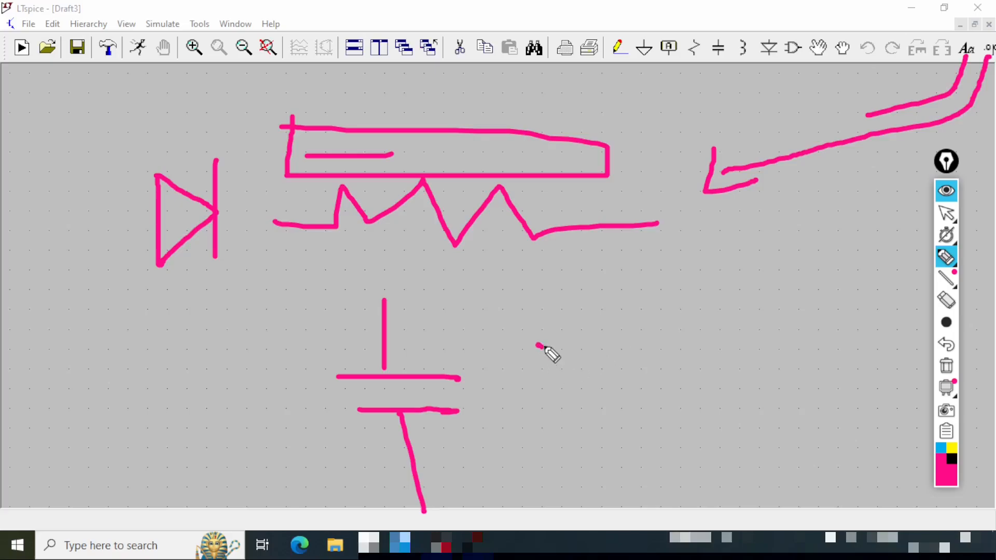
pyautogui.click(540, 379)
# Sketch a box with arrows leading to it from the SPICE directive tool and the circuit, and add connecting lines to the diode.
pyautogui.moveTo(988, 59)
pyautogui.mouseDown()
pyautogui.moveTo(974, 94)
pyautogui.moveTo(709, 186)
pyautogui.moveTo(675, 232)
pyautogui.moveTo(784, 349)
pyautogui.moveTo(880, 231)
pyautogui.moveTo(665, 192)
pyautogui.mouseUp()
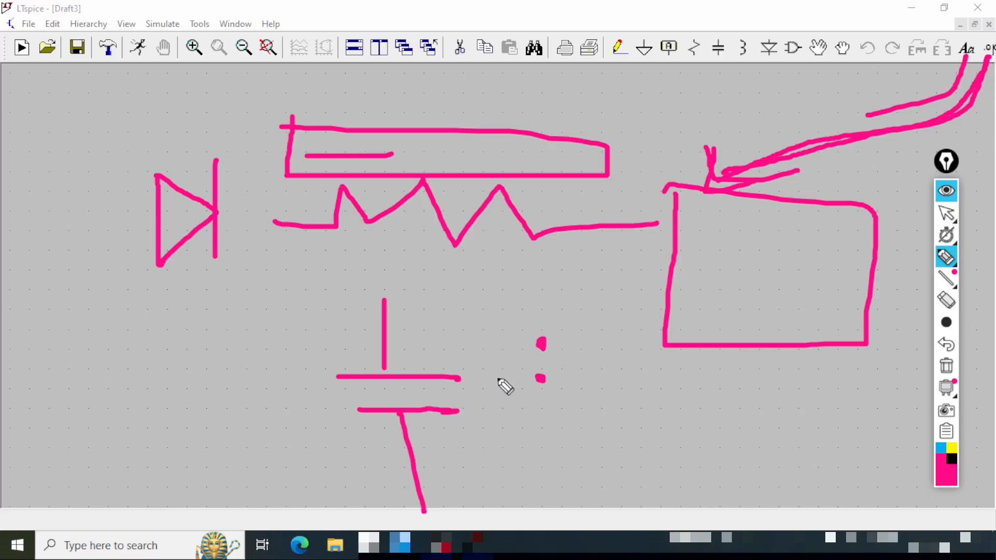
pyautogui.moveTo(465, 444)
pyautogui.mouseDown()
pyautogui.moveTo(735, 265)
pyautogui.moveTo(723, 276)
pyautogui.moveTo(742, 271)
pyautogui.moveTo(750, 283)
pyautogui.mouseUp()
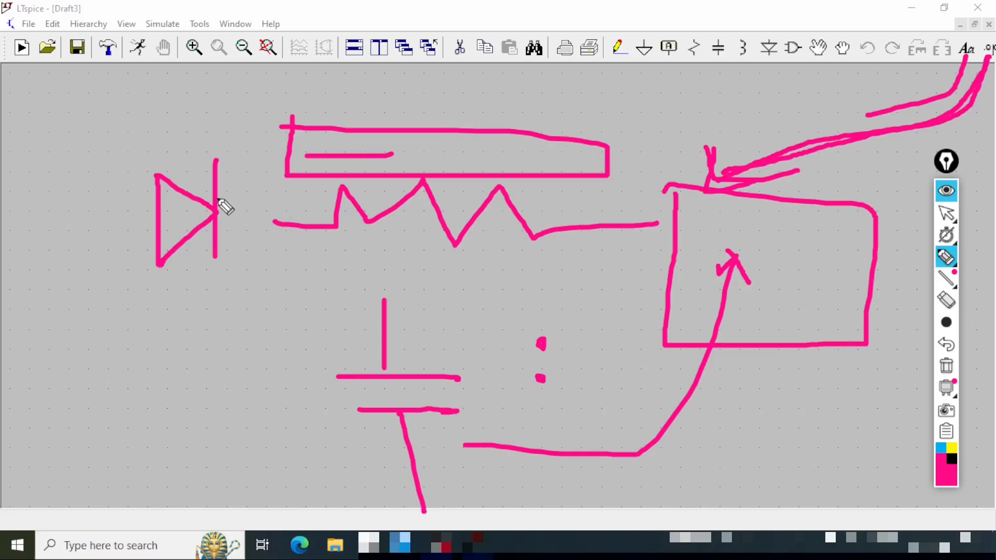
pyautogui.moveTo(216, 211)
pyautogui.mouseDown()
pyautogui.moveTo(271, 212)
pyautogui.moveTo(276, 223)
pyautogui.mouseUp()
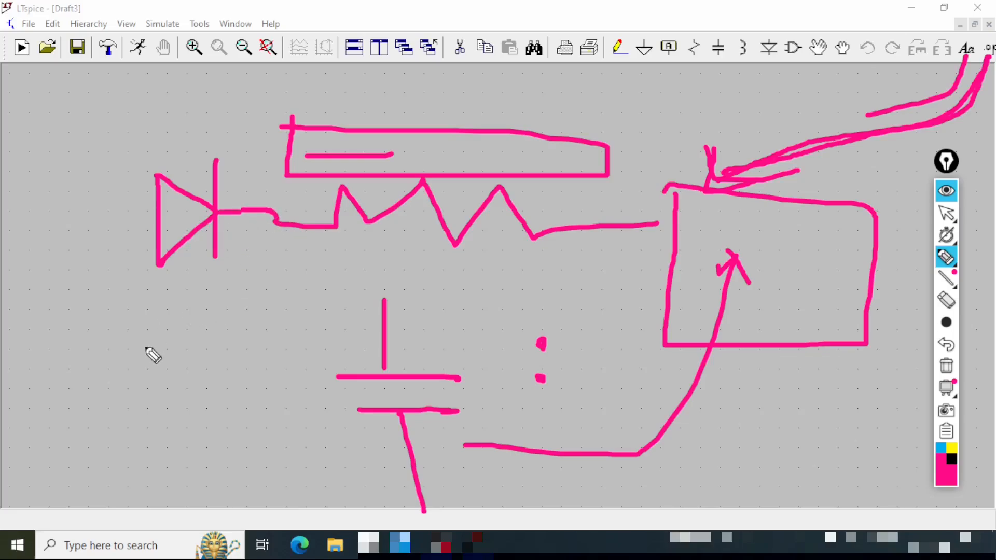
pyautogui.moveTo(100, 221); pyautogui.dragTo(177, 219)
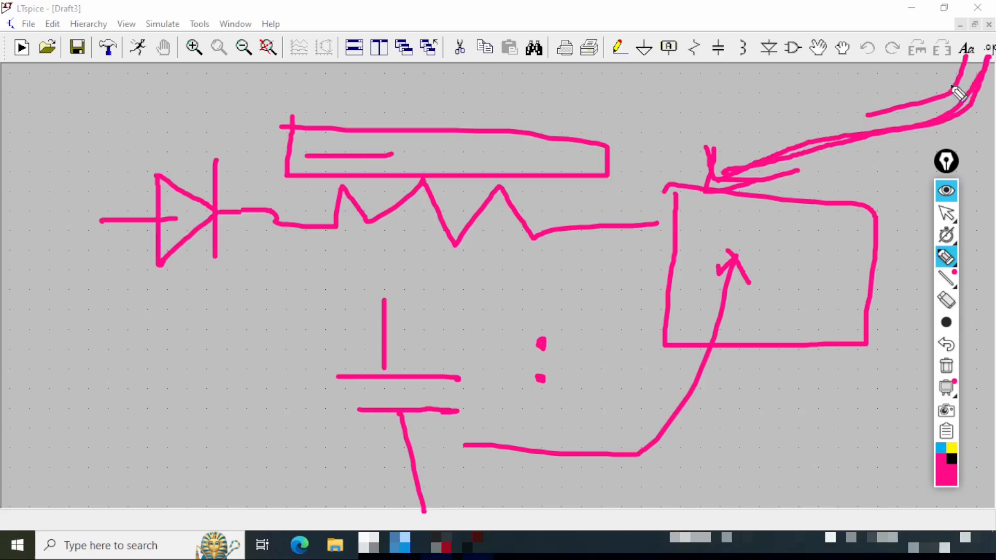
# Underline the SPICE directive tool, sketch a second box with a line inside, clear all marks and turn off the annotation pen.
pyautogui.moveTo(977, 60); pyautogui.dragTo(995, 58)
pyautogui.moveTo(985, 58); pyautogui.dragTo(910, 111)
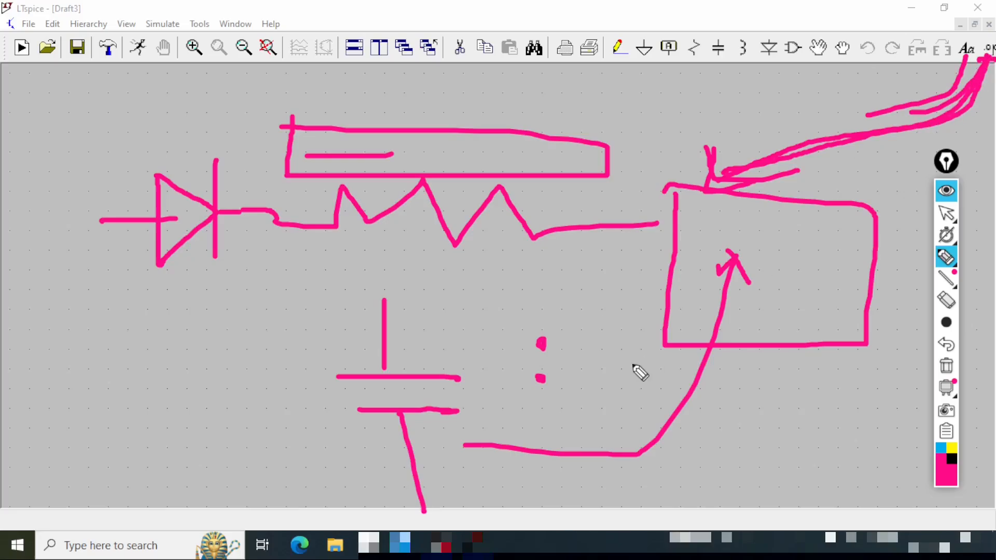
pyautogui.moveTo(586, 284)
pyautogui.mouseDown()
pyautogui.moveTo(829, 411)
pyautogui.moveTo(484, 289)
pyautogui.mouseUp()
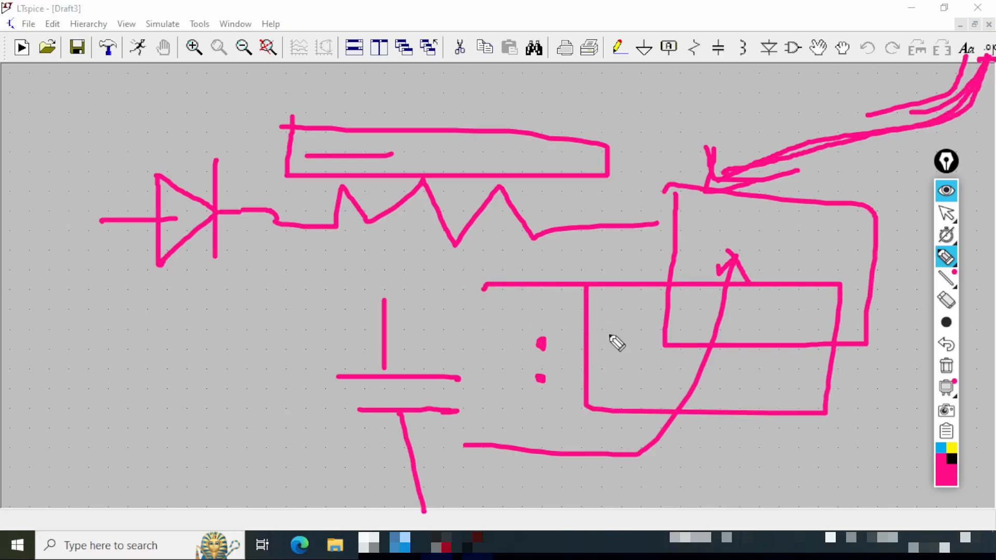
pyautogui.moveTo(604, 369); pyautogui.dragTo(823, 358)
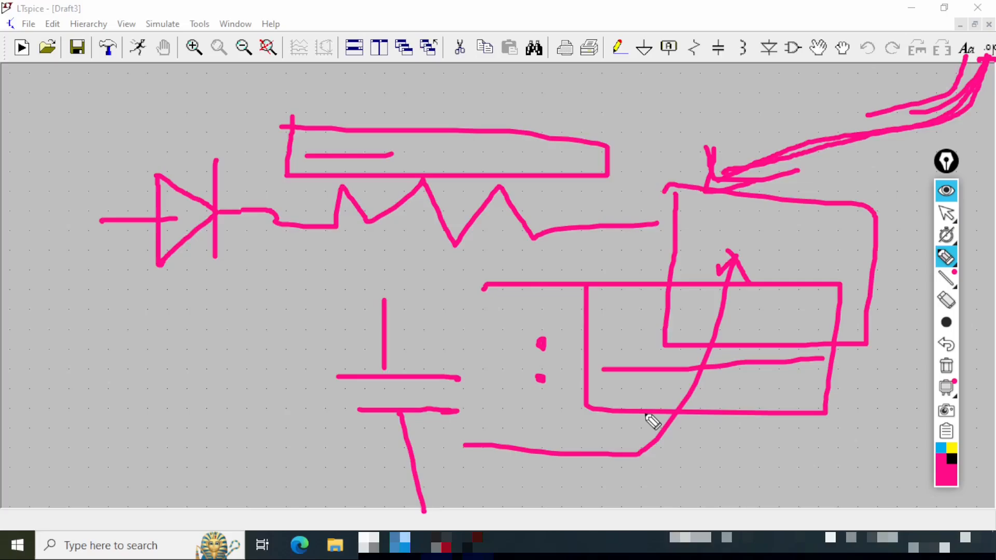
pyautogui.hotkey('ctrl', 'shift', '7')
pyautogui.hotkey('ctrl', 'shift', '1')
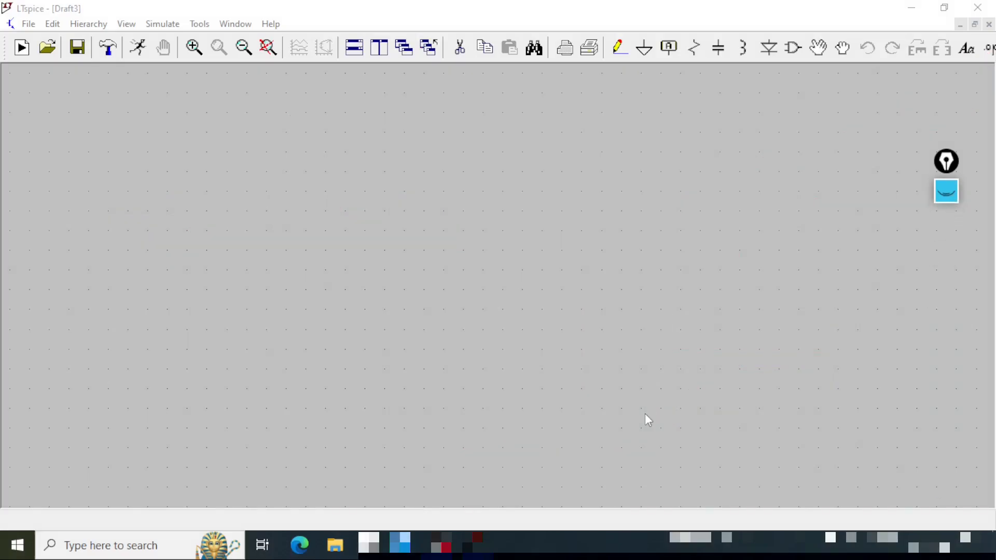
pyautogui.click(517, 3)
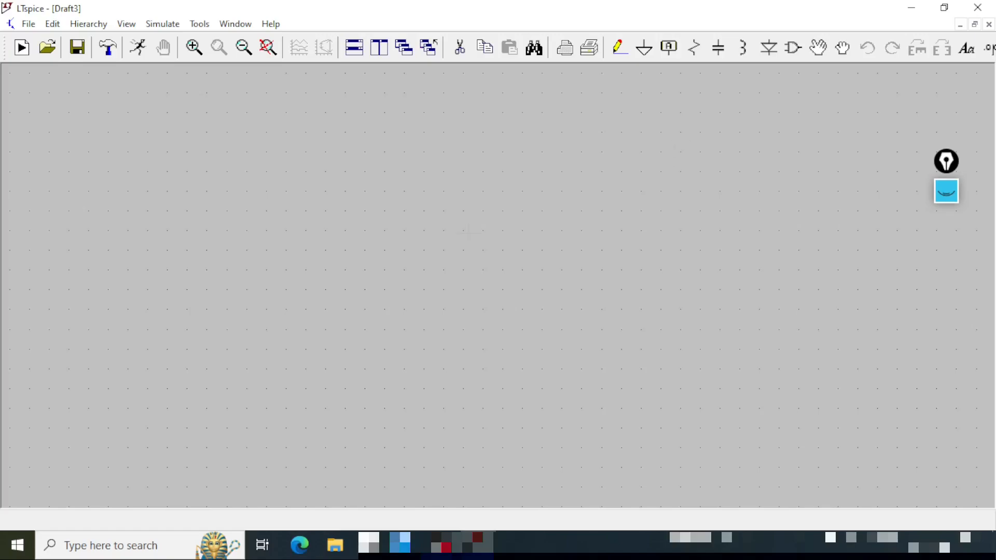
# Start placing a resistor in the blank schematic.
pyautogui.click(694, 48)
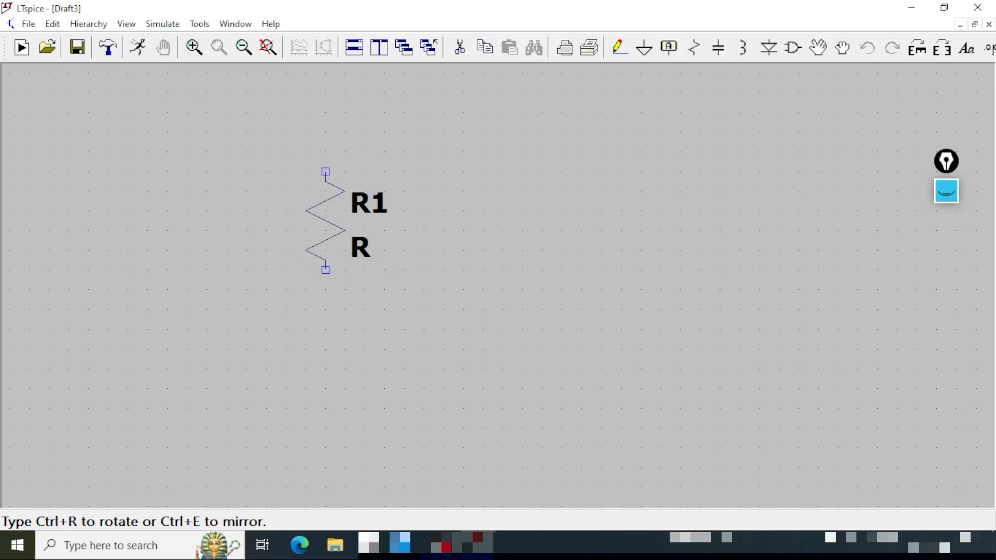
# Circle the rotate and mirror hint with the annotation pen, sketch a mirror line and shape beside the resistor, and leave annotation mode.
pyautogui.hotkey('ctrl', 'shift', '1')
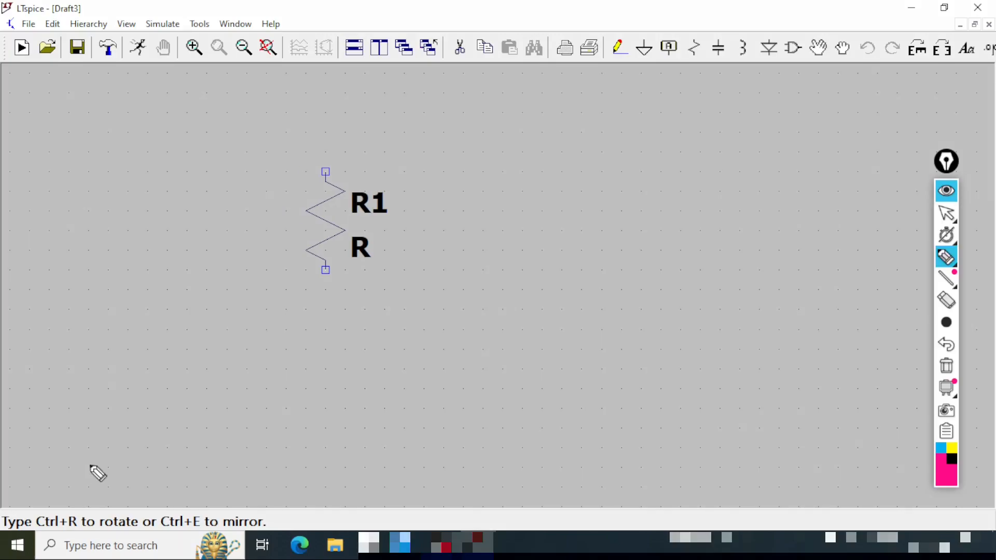
pyautogui.moveTo(2, 493)
pyautogui.mouseDown()
pyautogui.moveTo(2, 531)
pyautogui.moveTo(64, 535)
pyautogui.moveTo(260, 533)
pyautogui.moveTo(280, 499)
pyautogui.moveTo(29, 481)
pyautogui.moveTo(2, 511)
pyautogui.mouseUp()
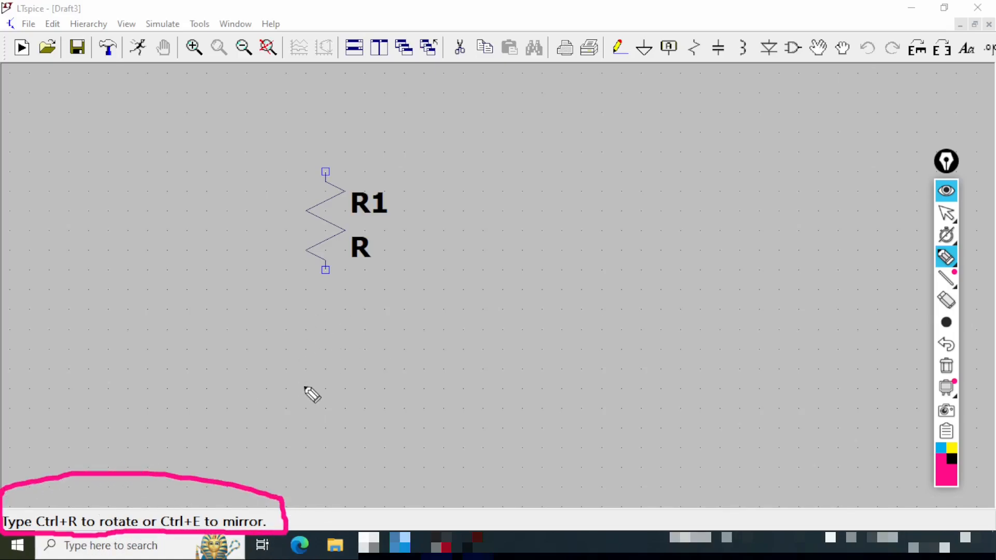
pyautogui.moveTo(418, 118); pyautogui.dragTo(424, 345)
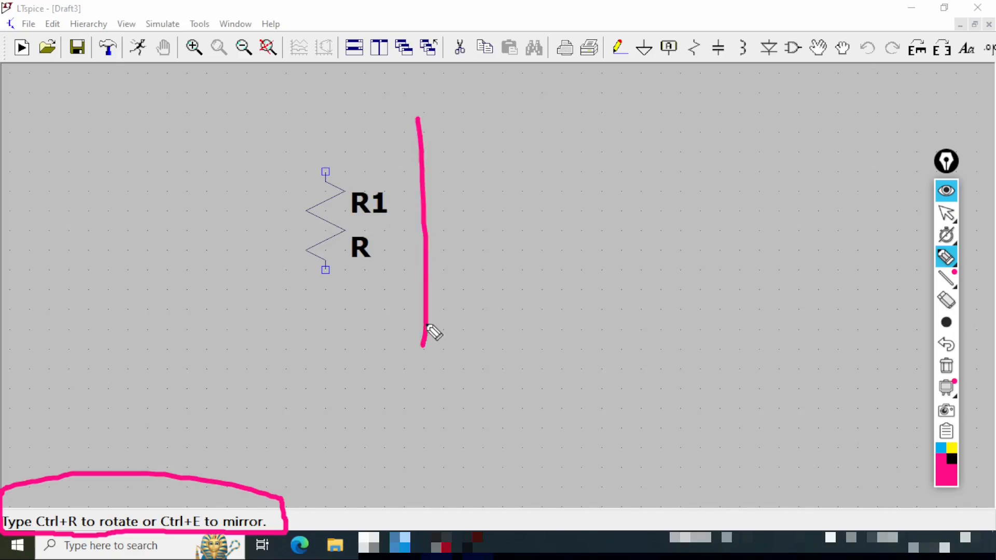
pyautogui.moveTo(454, 170)
pyautogui.mouseDown()
pyautogui.moveTo(458, 196)
pyautogui.moveTo(581, 197)
pyautogui.moveTo(460, 179)
pyautogui.mouseUp()
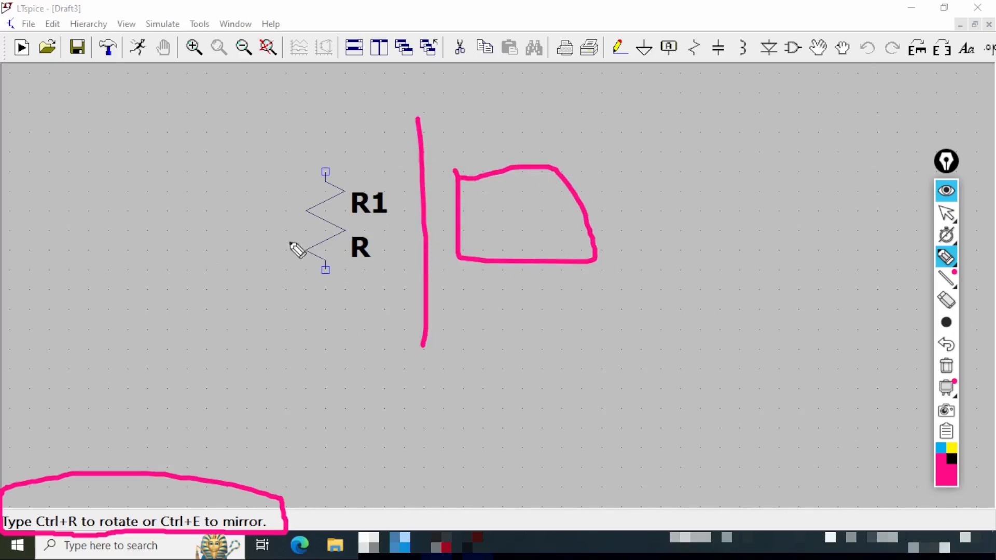
pyautogui.moveTo(78, 223)
pyautogui.mouseDown()
pyautogui.moveTo(200, 238)
pyautogui.moveTo(285, 232)
pyautogui.mouseUp()
pyautogui.hotkey('ctrl', 'shift', '1')
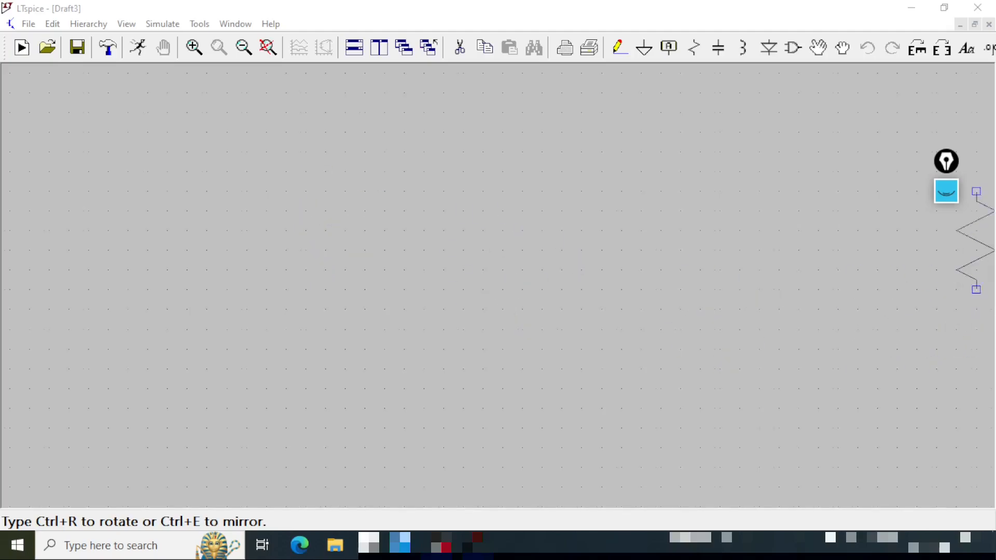
# Rotate the resistor through its orientations and place it horizontally in the schematic.
pyautogui.click(916, 53)
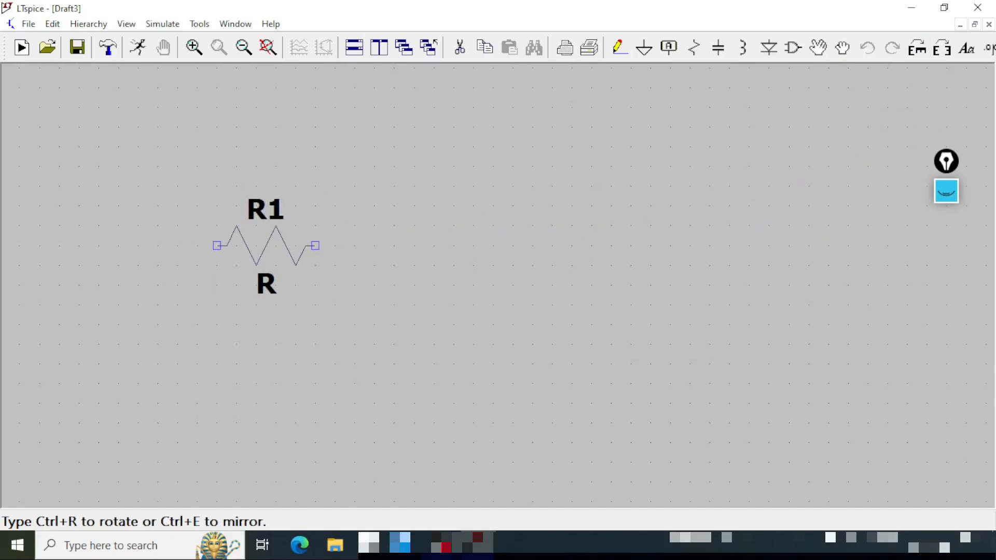
pyautogui.hotkey('ctrl', 'r')
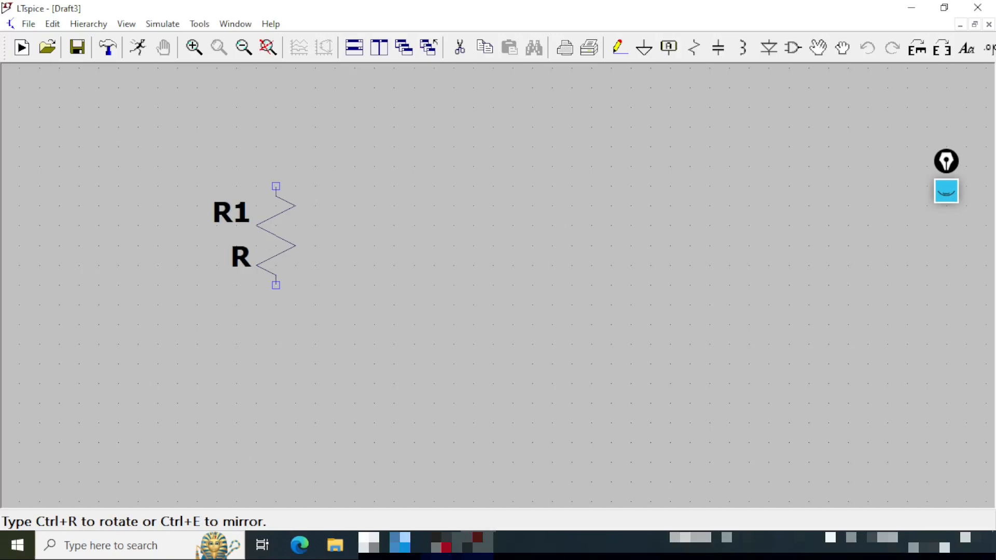
pyautogui.hotkey('ctrl', 'r')
pyautogui.hotkey('ctrl', 'r')
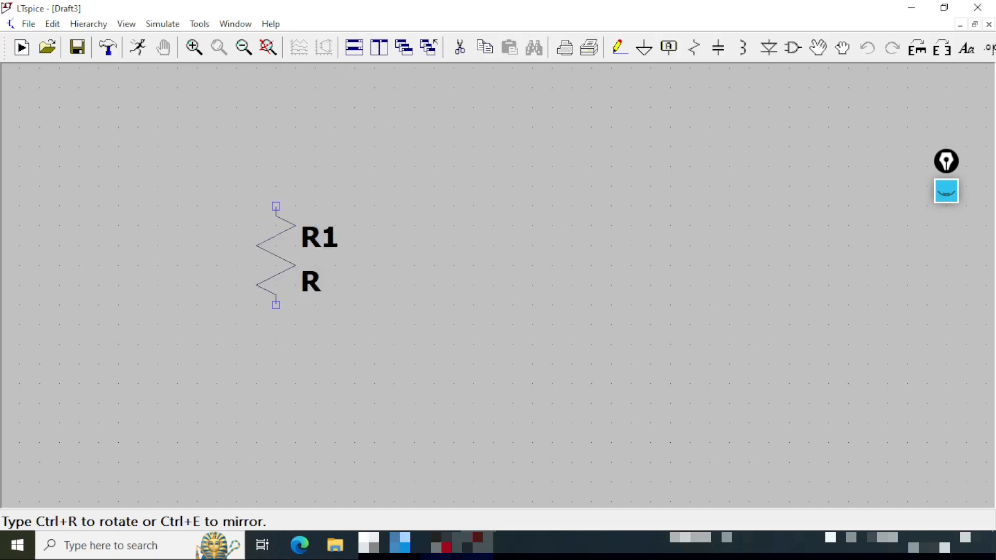
pyautogui.hotkey('ctrl', 'r')
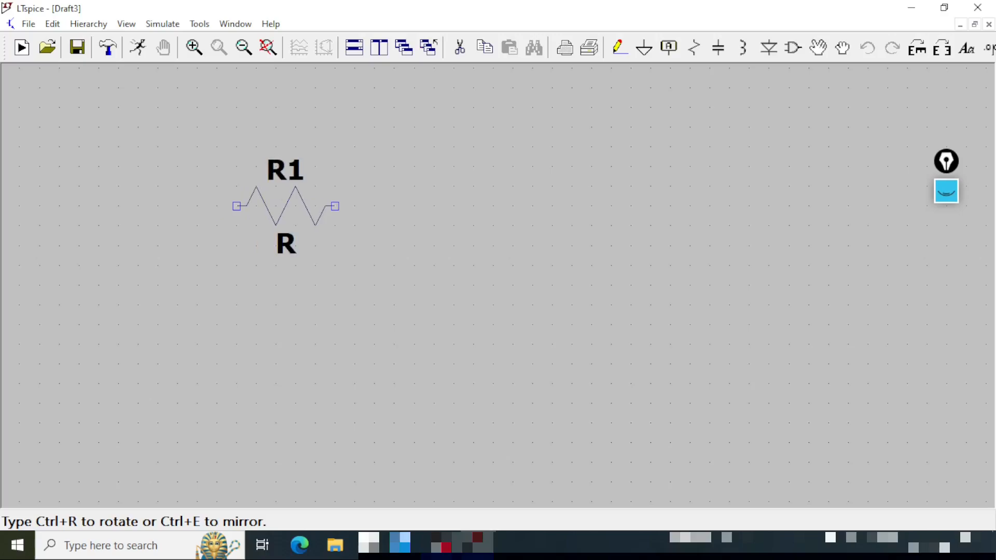
pyautogui.click(286, 206)
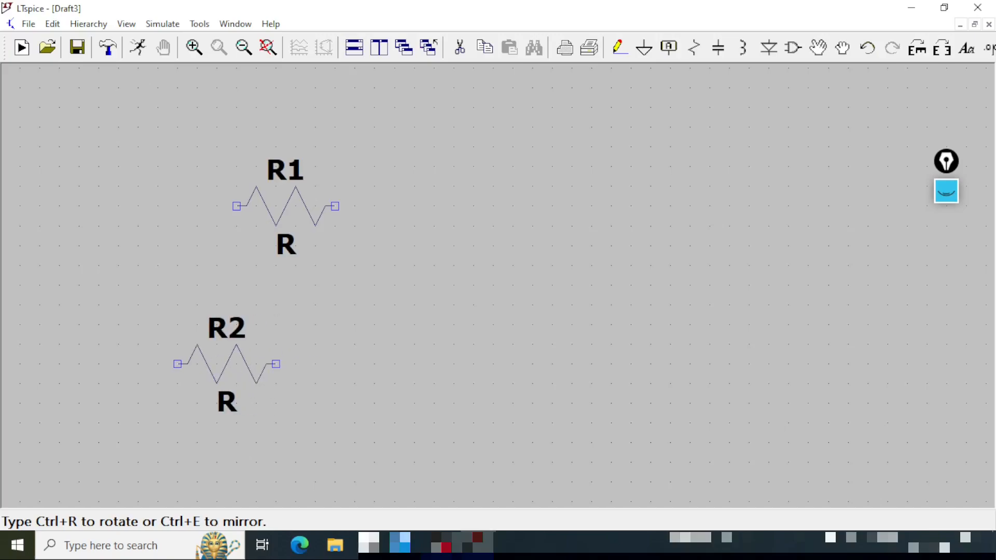
pyautogui.press('Escape')
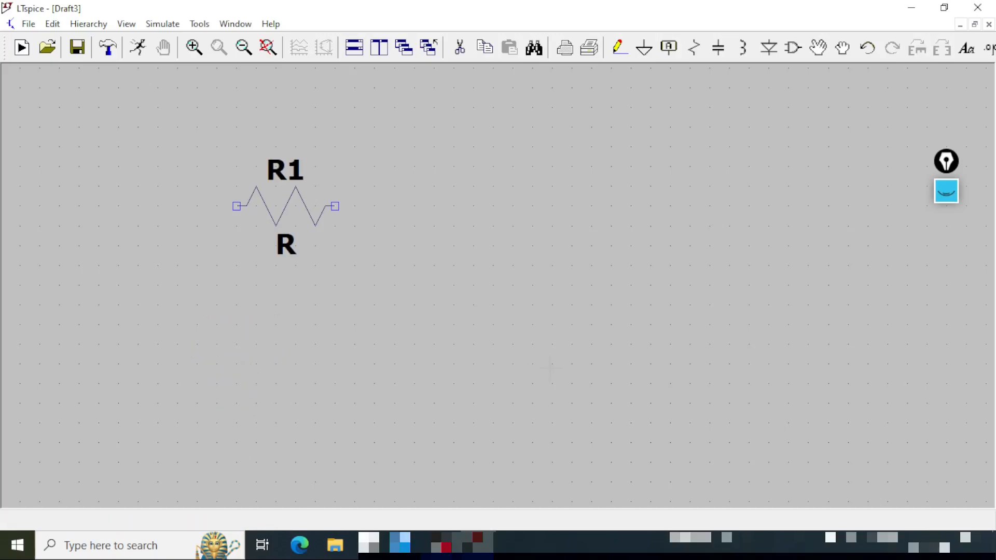
# Place one vertical capacitor below and to the right of the resistor.
pyautogui.click(718, 48)
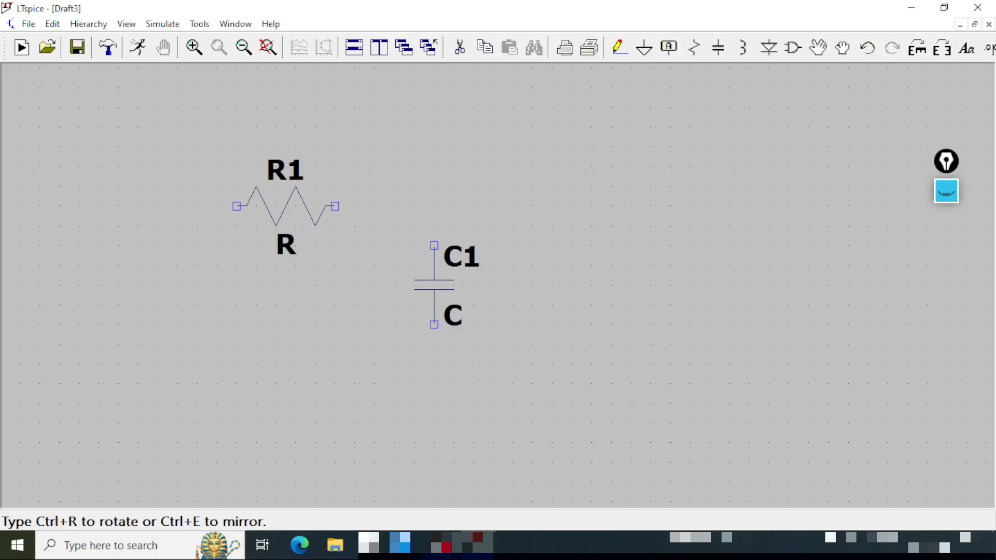
pyautogui.click(434, 284)
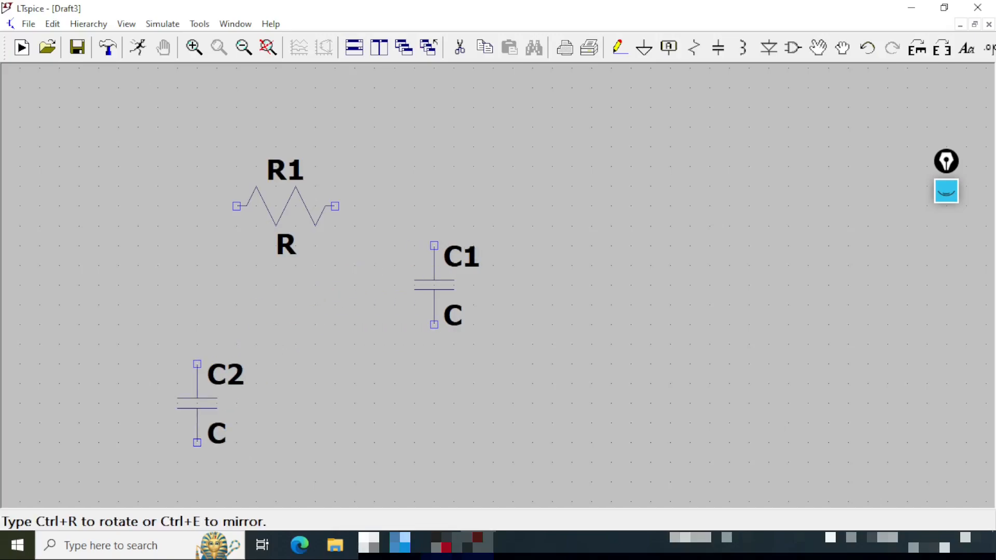
pyautogui.press('Escape')
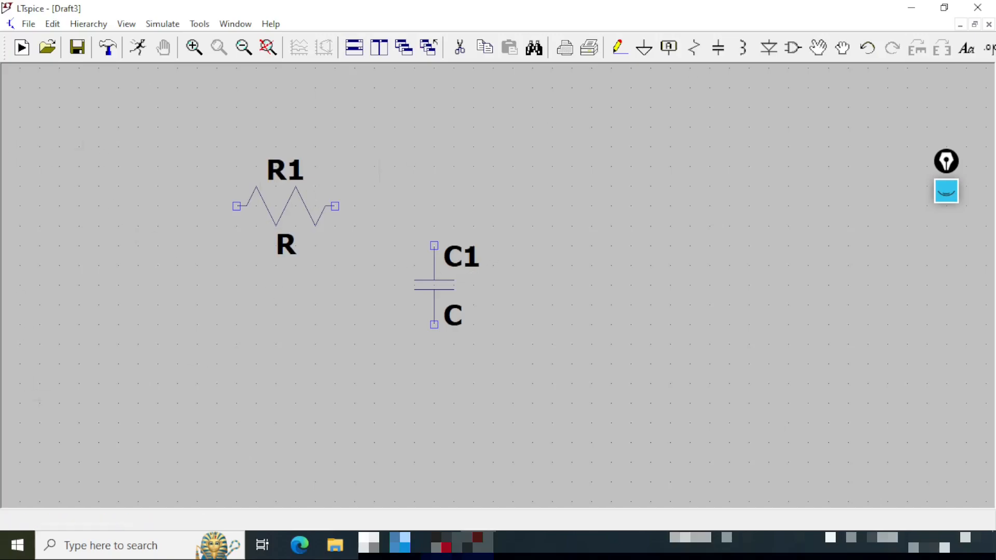
# Place one inductor horizontally to the left of the resistor, level with it and with its loops facing down.
pyautogui.moveTo(379, 171); pyautogui.dragTo(253, 171)
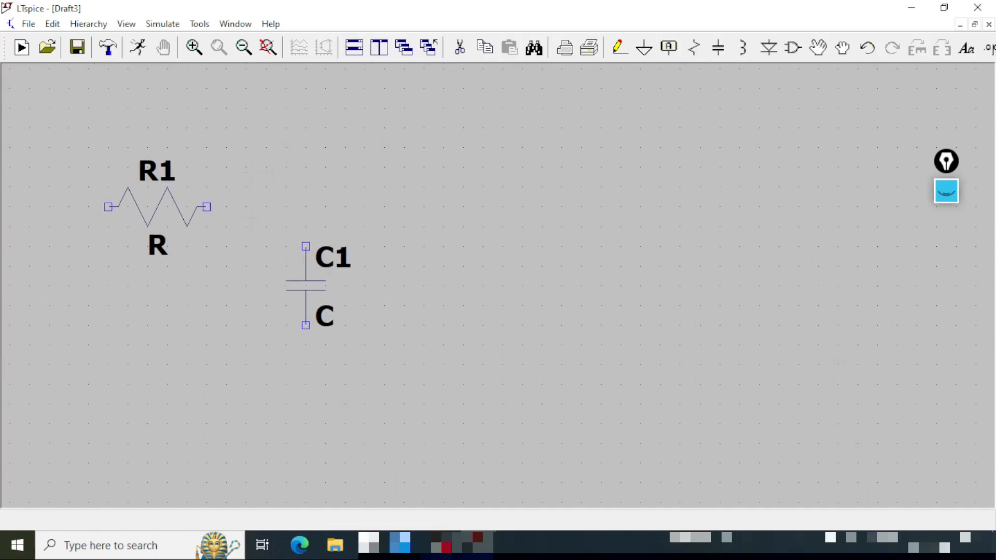
pyautogui.moveTo(249, 206); pyautogui.dragTo(416, 214)
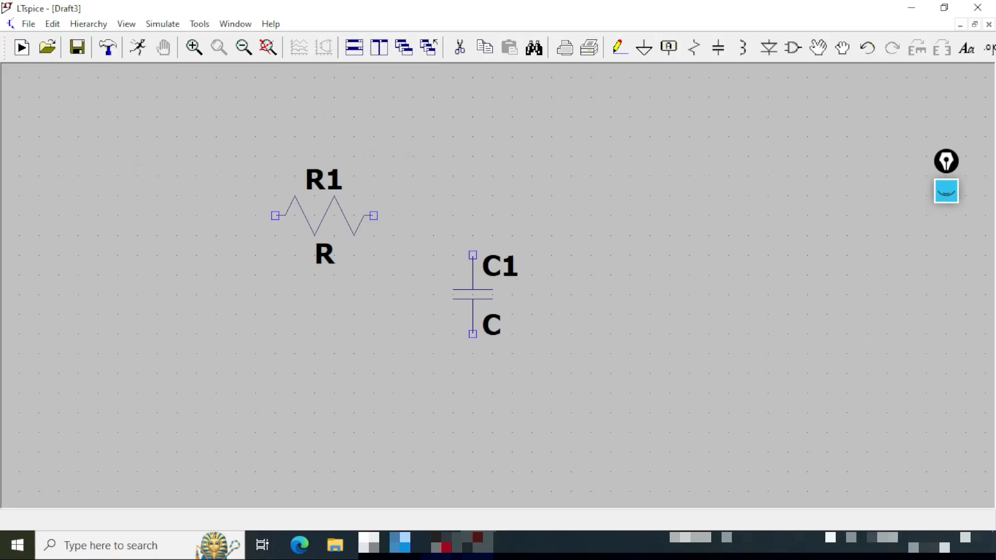
pyautogui.moveTo(129, 187); pyautogui.dragTo(256, 196)
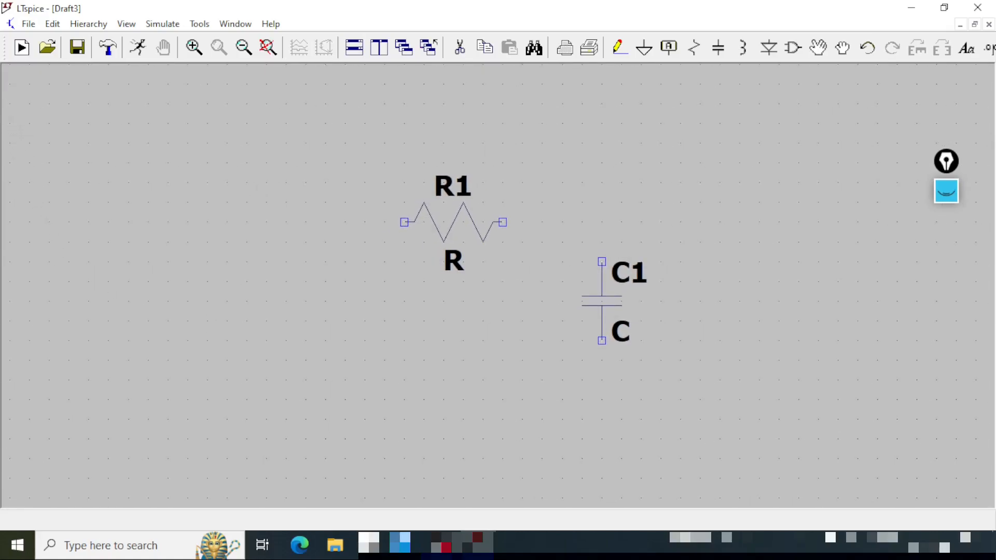
pyautogui.moveTo(18, 147)
pyautogui.mouseDown()
pyautogui.moveTo(278, 138)
pyautogui.moveTo(350, 340)
pyautogui.moveTo(83, 449)
pyautogui.moveTo(28, 141)
pyautogui.mouseUp()
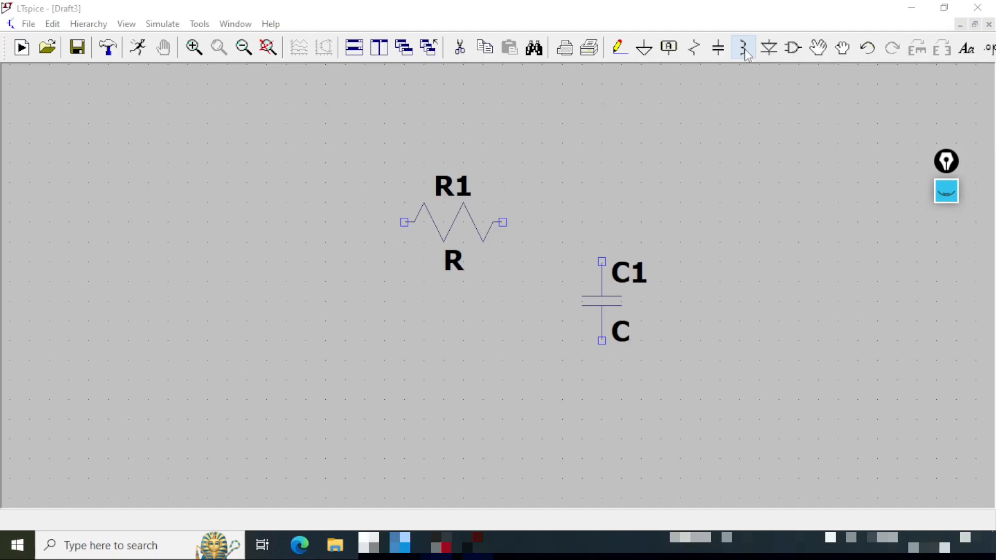
pyautogui.click(745, 50)
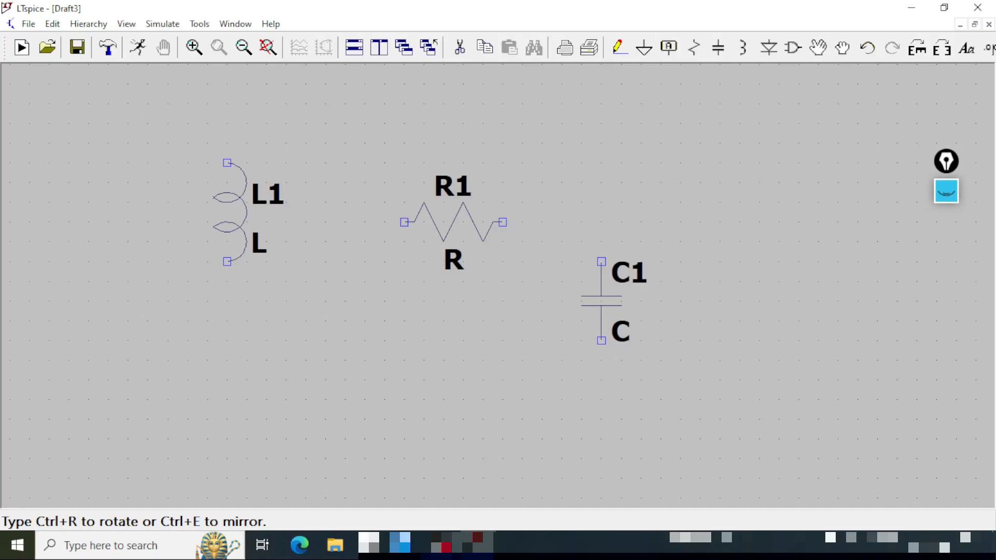
pyautogui.hotkey('ctrl', 'r')
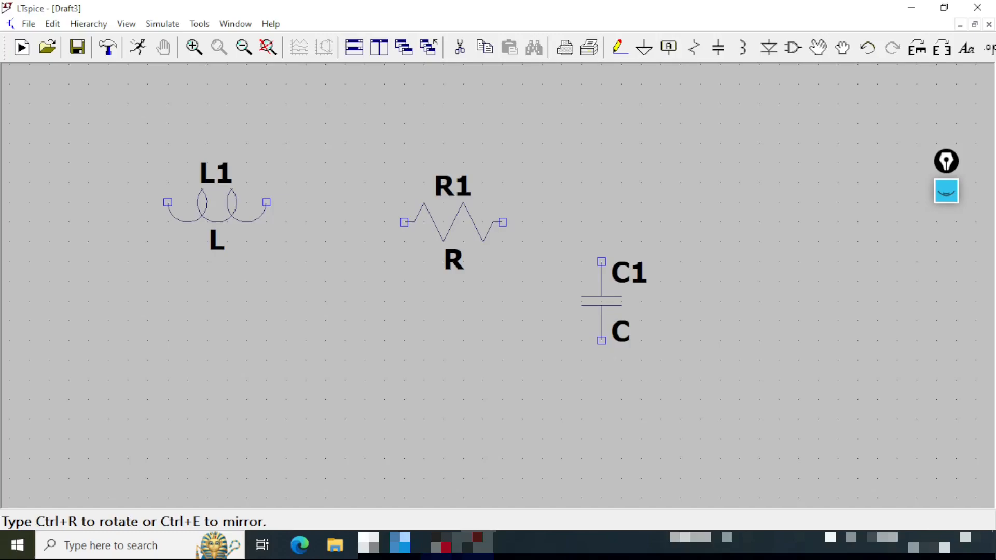
pyautogui.hotkey('ctrl', 'r')
pyautogui.hotkey('ctrl', 'r')
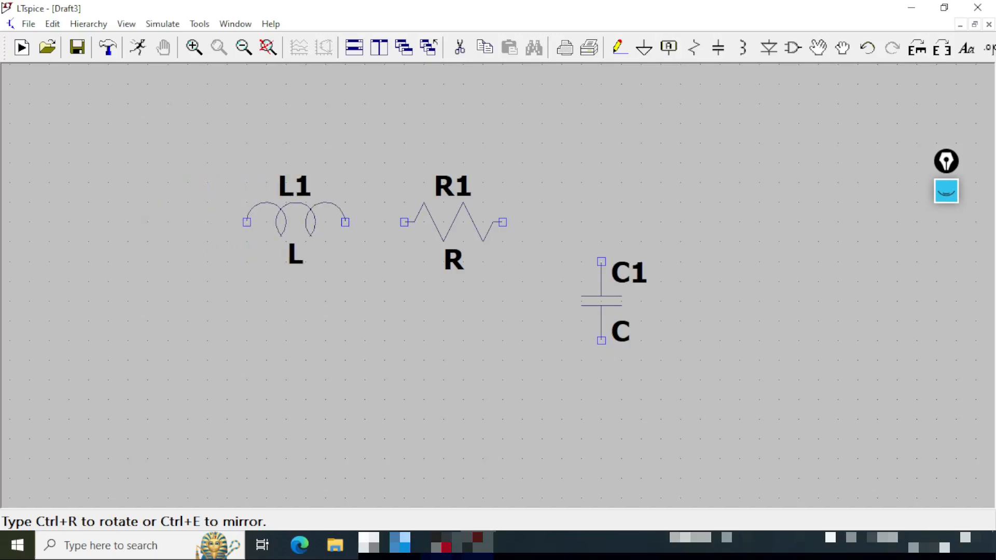
pyautogui.click(295, 222)
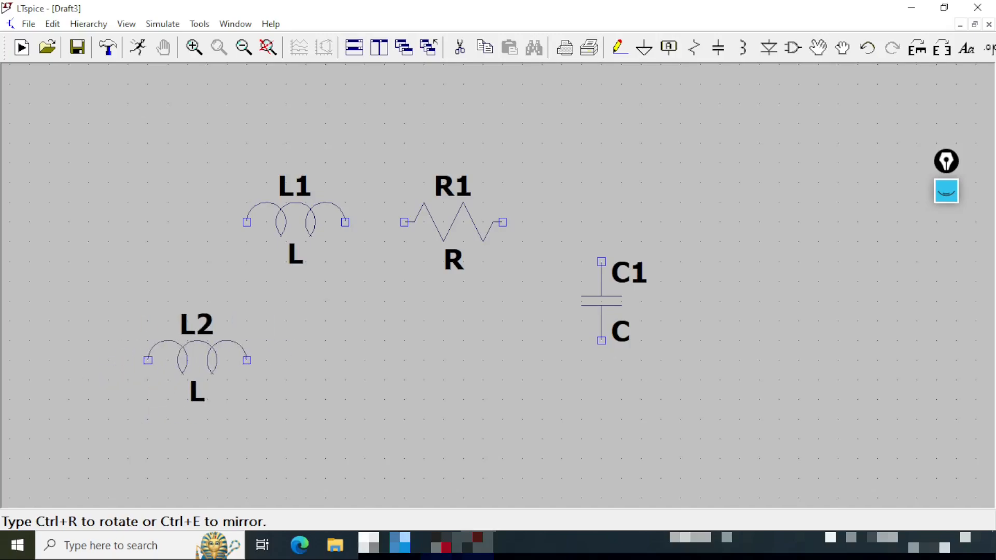
pyautogui.press('Escape')
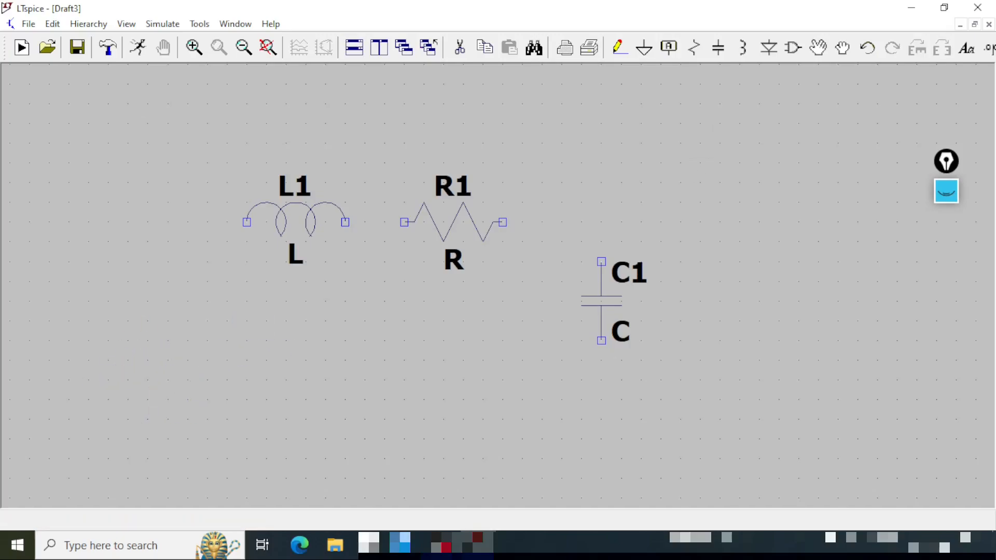
# Place a diode horizontally to the left of the inductor, rotated so that it points toward the inductor.
pyautogui.click(769, 48)
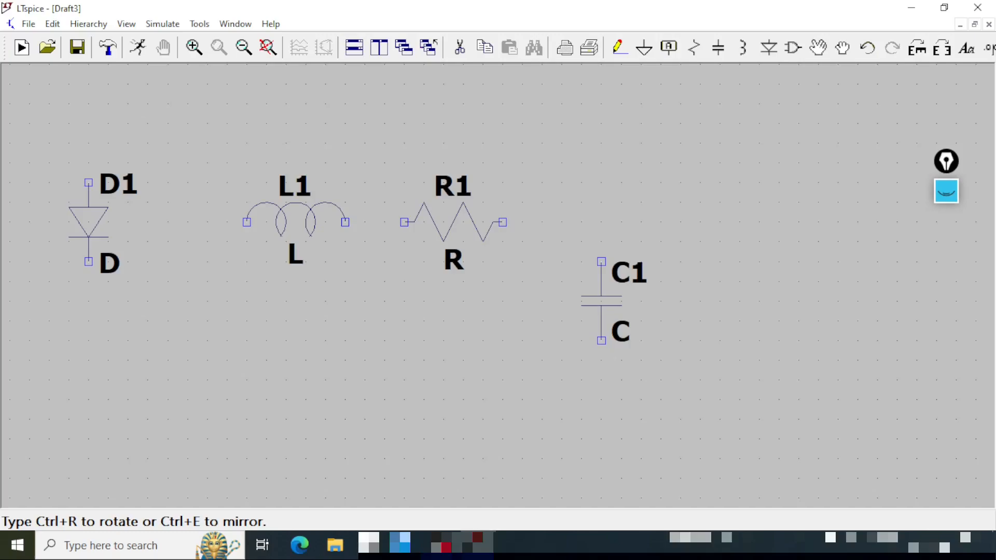
pyautogui.hotkey('ctrl', 'r')
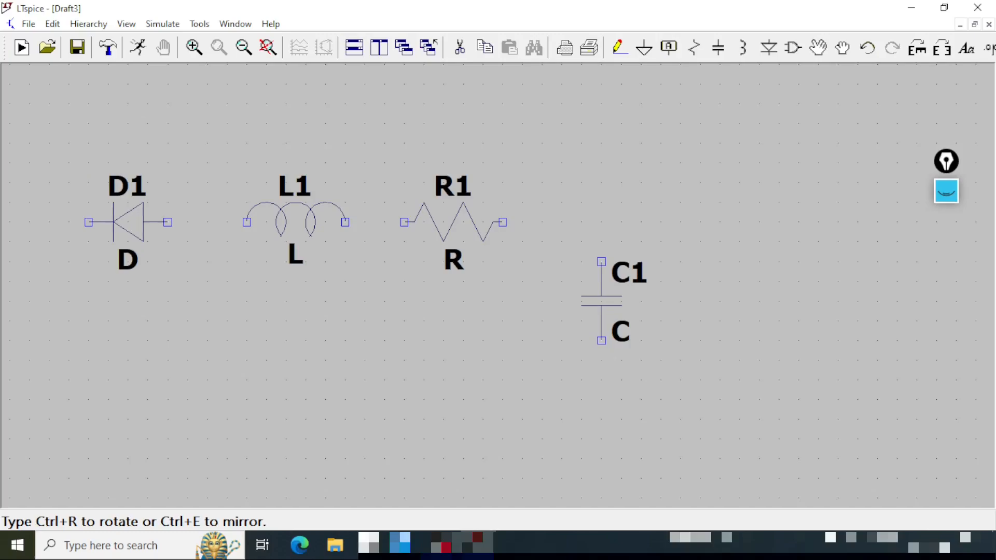
pyautogui.hotkey('ctrl', 'r')
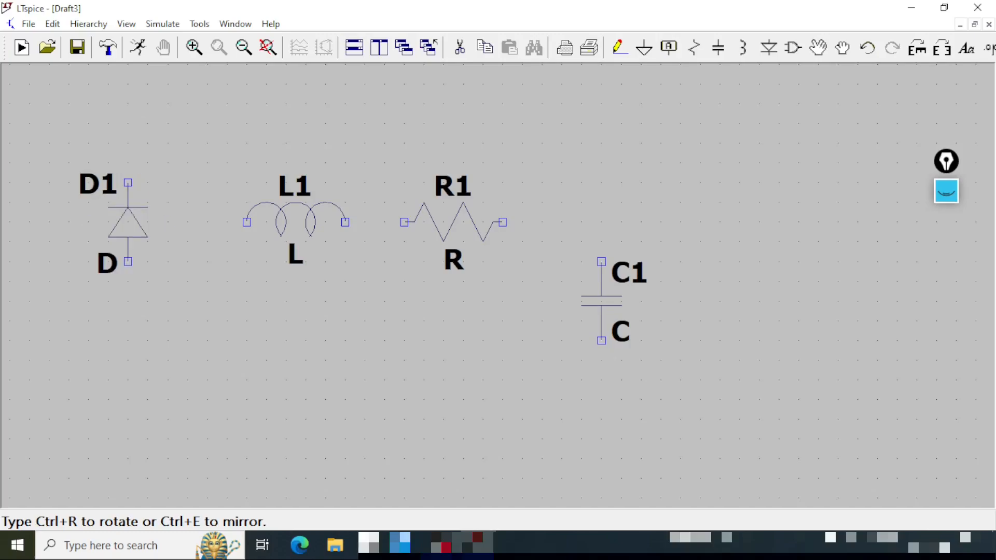
pyautogui.hotkey('ctrl', 'r')
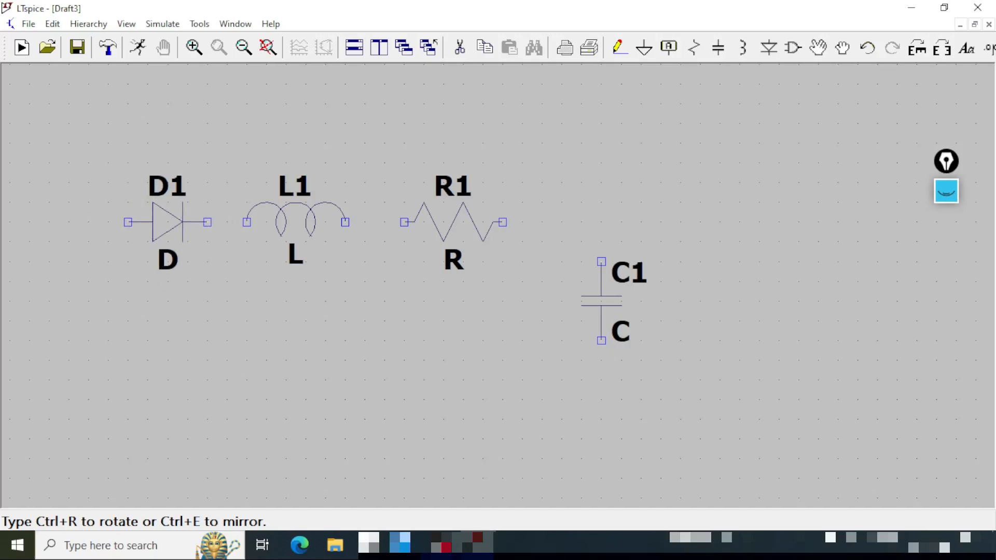
pyautogui.click(167, 222)
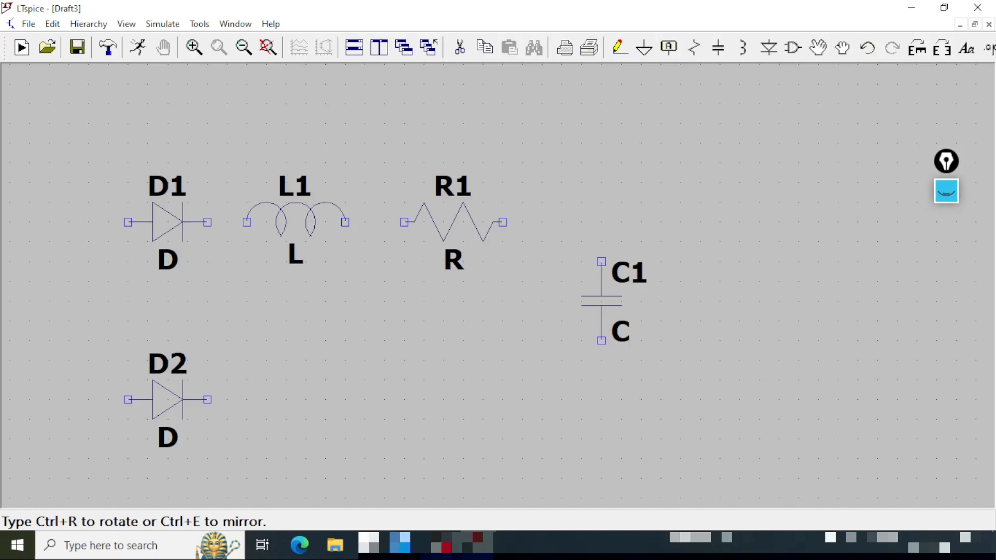
# Place a second diode below the first one, mirrored to point in the opposite direction, and end diode placement.
pyautogui.hotkey('ctrl', 'e')
pyautogui.click(167, 399)
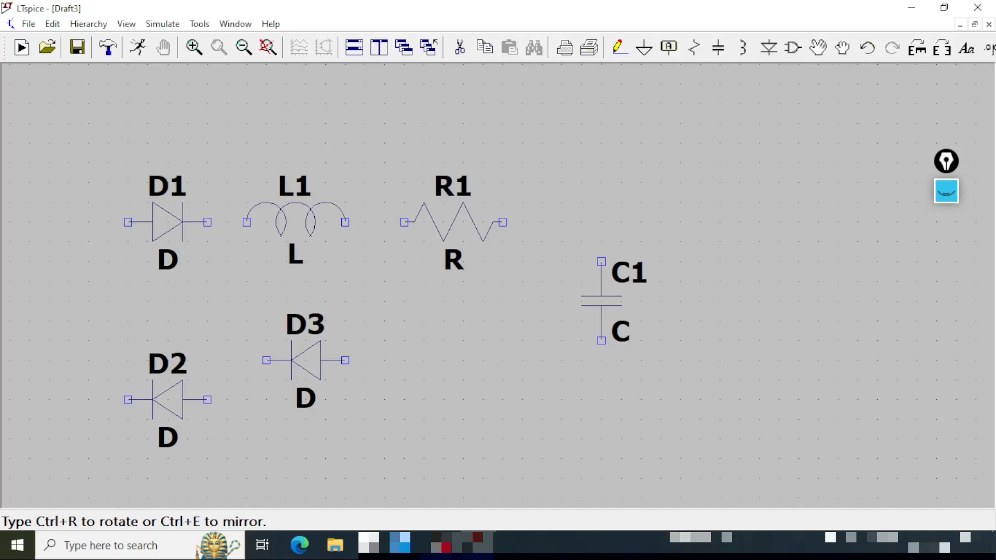
pyautogui.press('Escape')
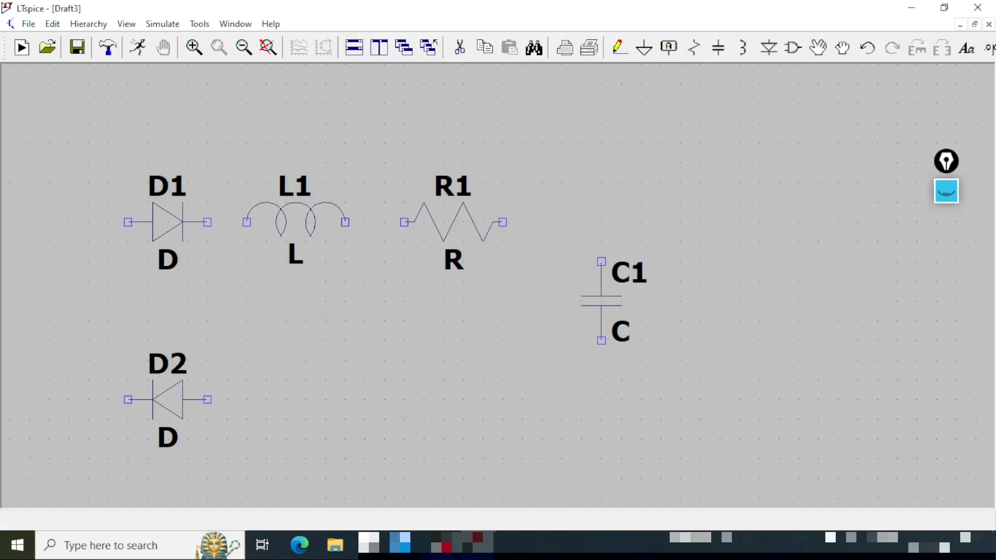
# Place one voltage source upright to the left of the two diodes and end placement.
pyautogui.moveTo(349, 321); pyautogui.dragTo(529, 293)
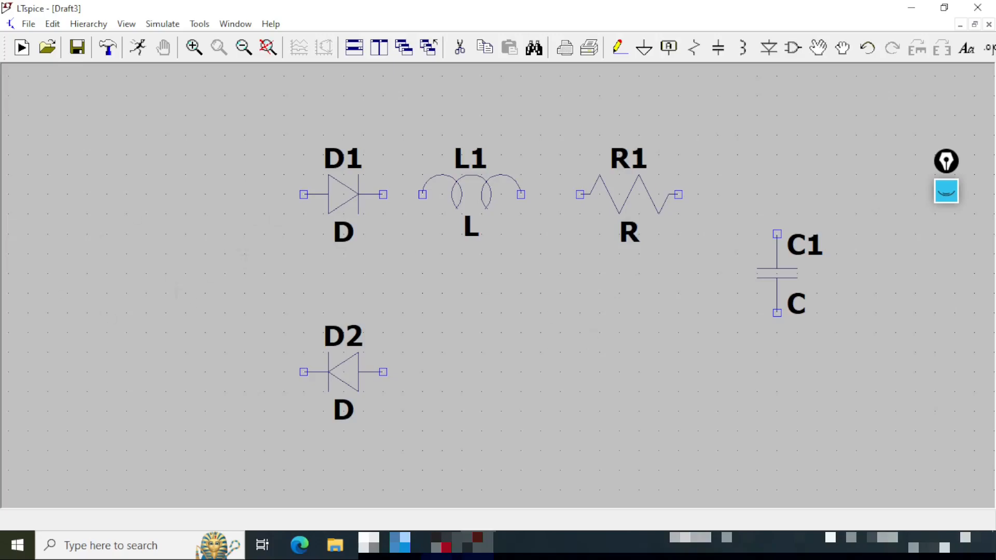
pyautogui.click(796, 55)
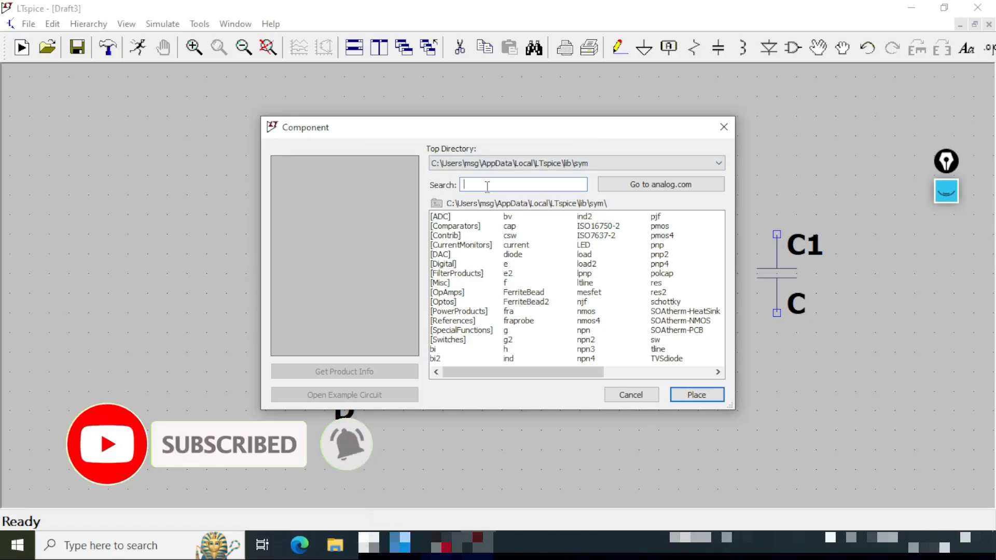
pyautogui.write('voltage')
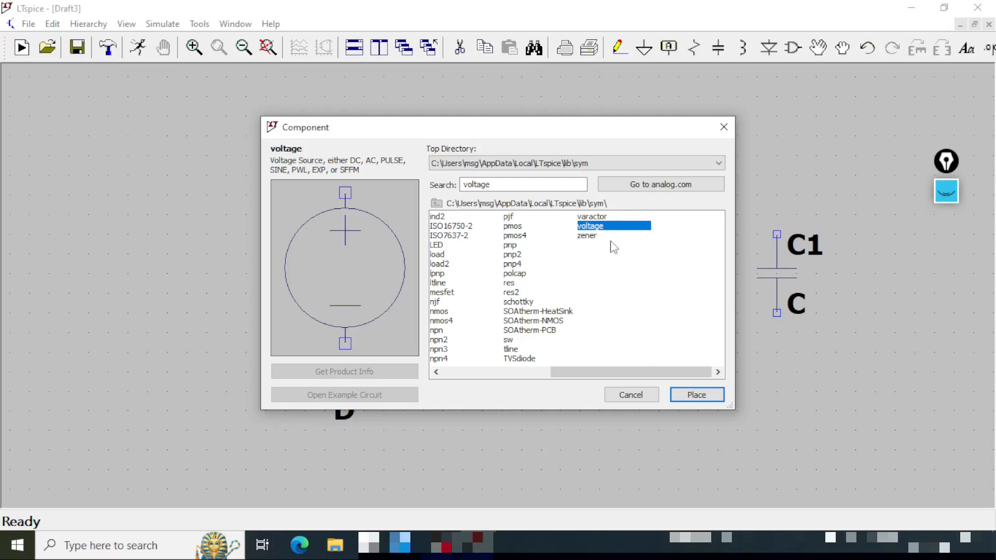
pyautogui.click(695, 395)
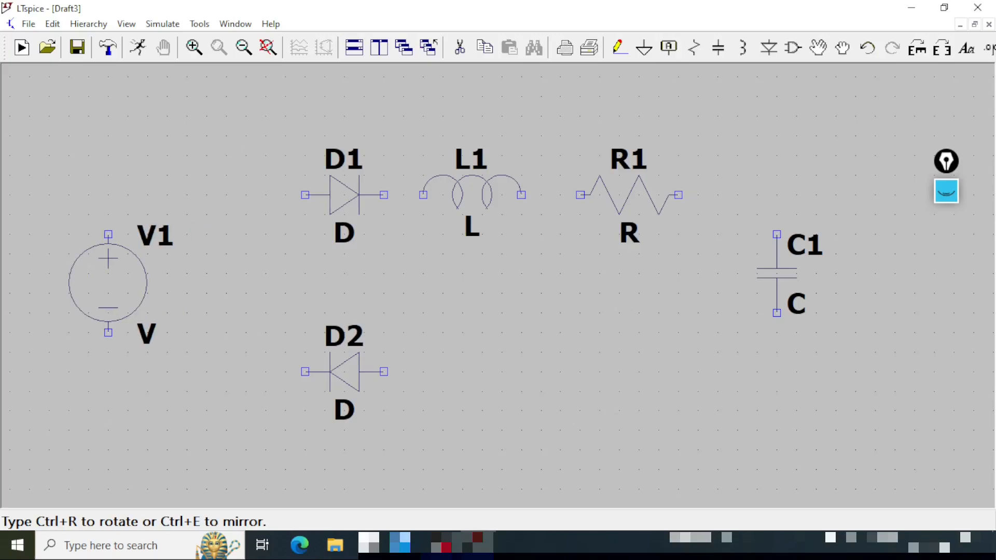
pyautogui.click(108, 283)
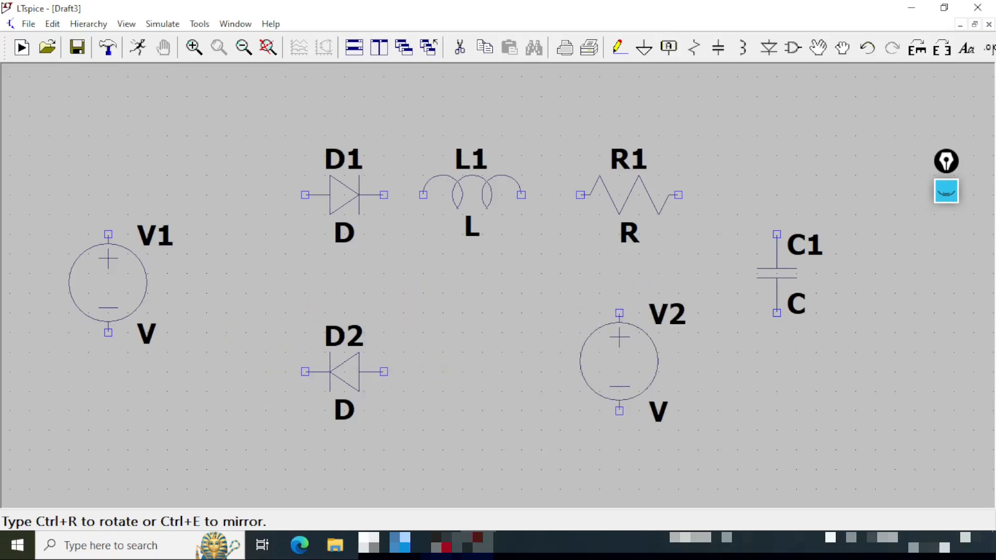
pyautogui.press('Escape')
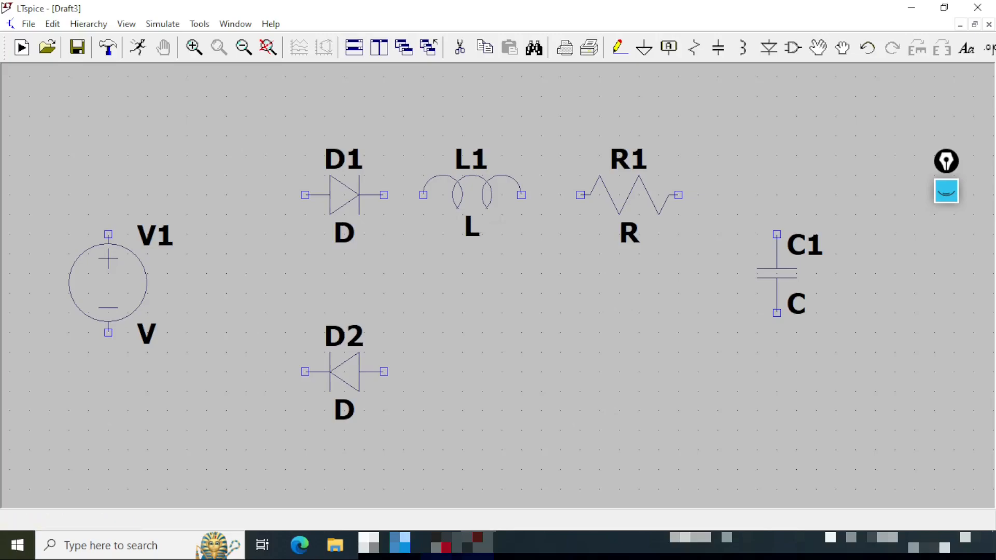
# Wire the voltage source's positive terminal up and across to the free end of the upper diode.
pyautogui.click(618, 48)
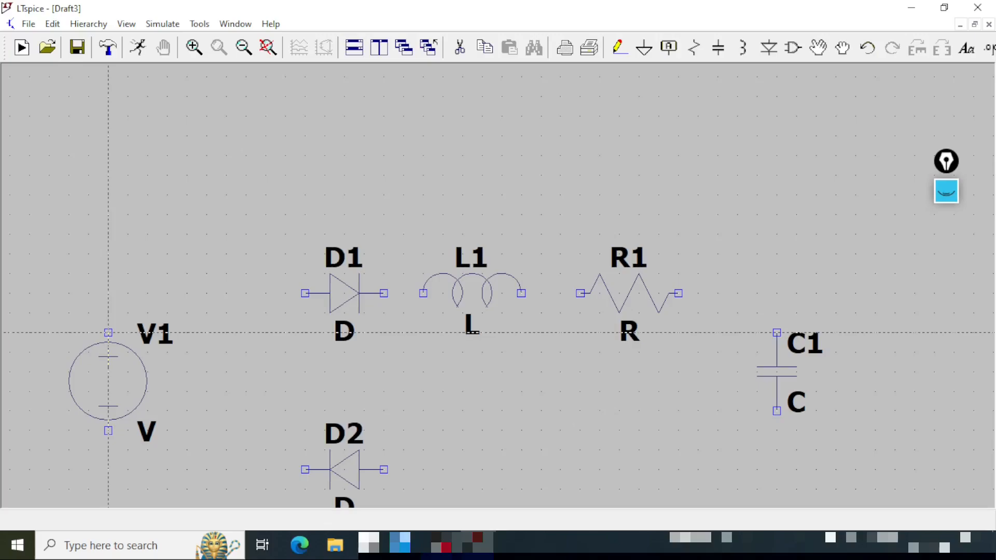
pyautogui.click(108, 332)
pyautogui.click(108, 293)
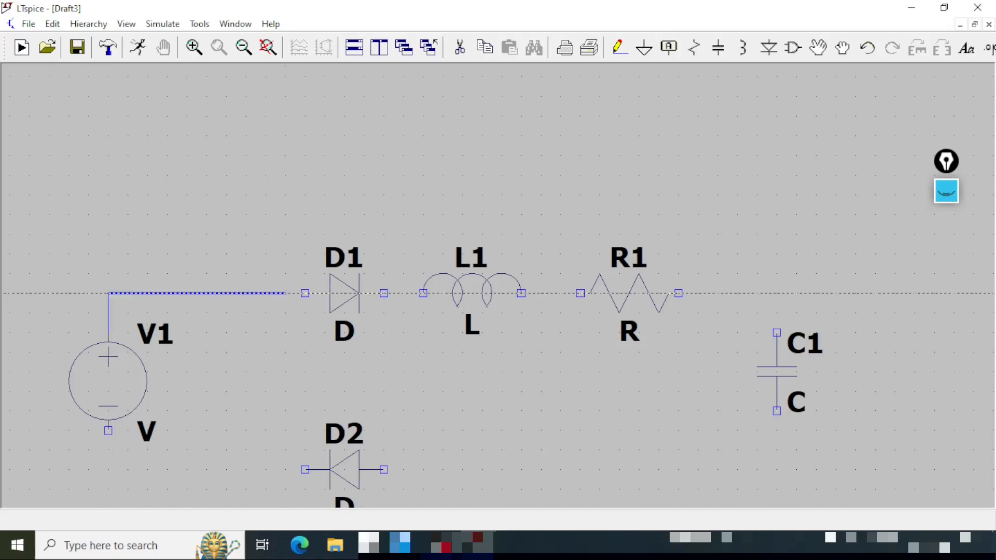
pyautogui.click(305, 293)
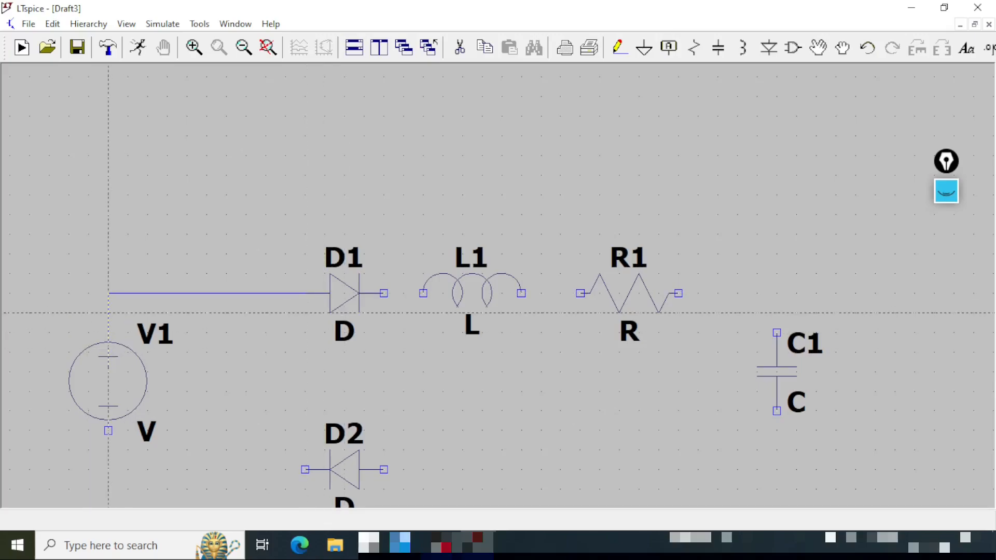
pyautogui.hotkey('ctrl', 'shift', '3')
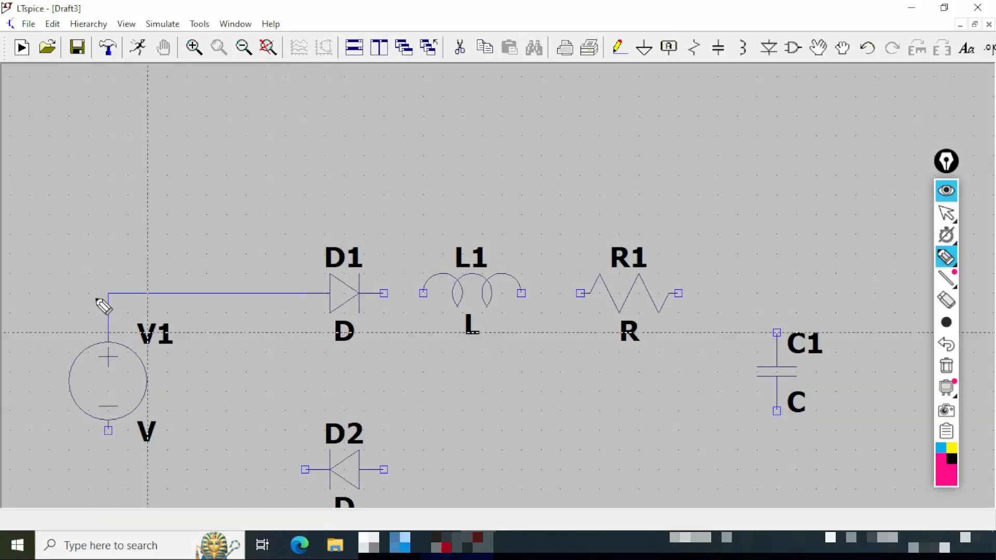
pyautogui.moveTo(95, 284)
pyautogui.mouseDown()
pyautogui.moveTo(115, 329)
pyautogui.moveTo(148, 274)
pyautogui.moveTo(79, 285)
pyautogui.mouseUp()
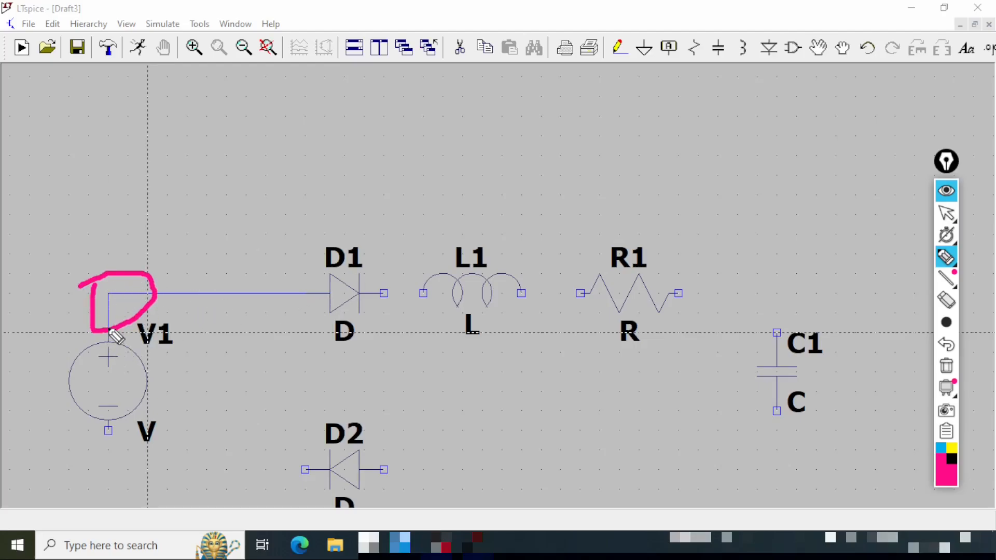
pyautogui.moveTo(110, 294); pyautogui.dragTo(125, 291)
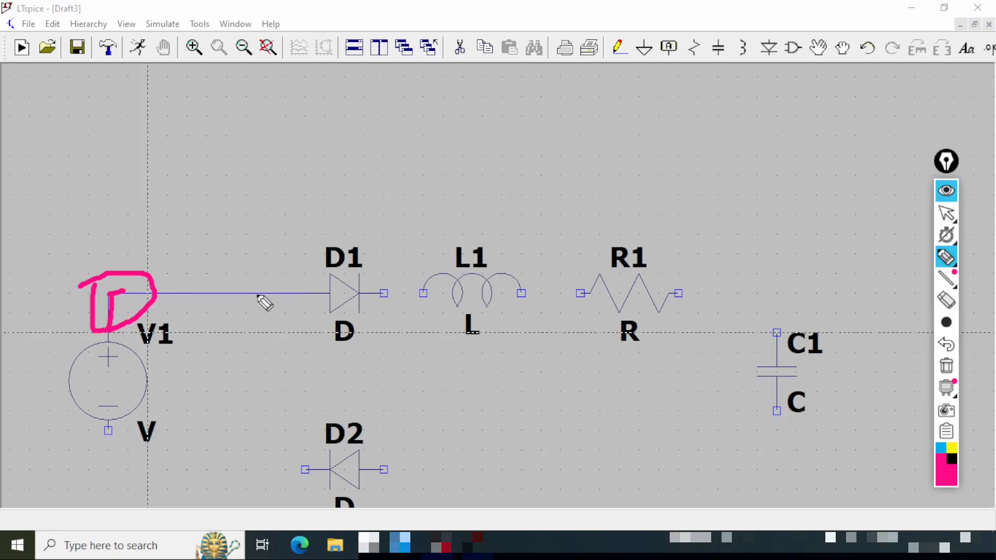
pyautogui.moveTo(263, 293); pyautogui.dragTo(330, 294)
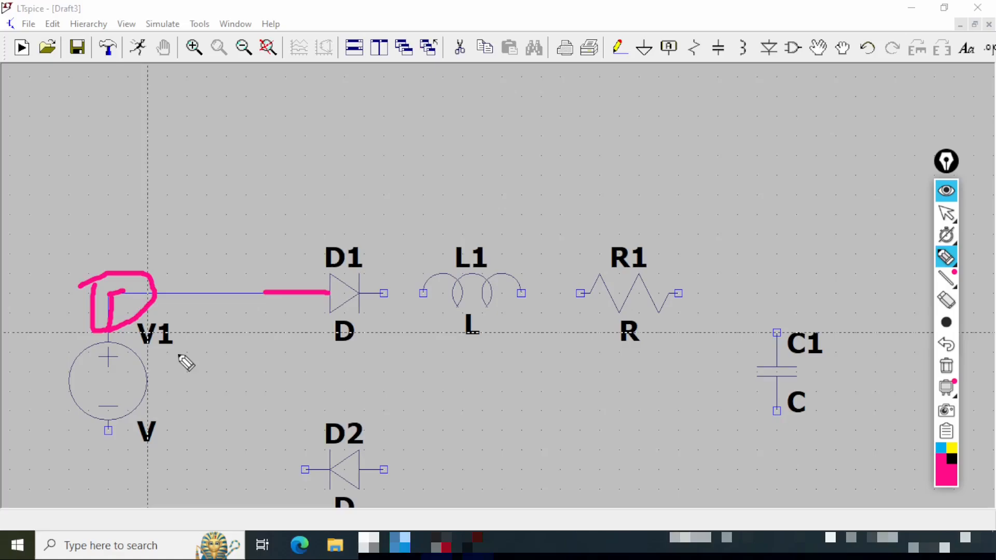
pyautogui.hotkey('ctrl', 'shift', '1')
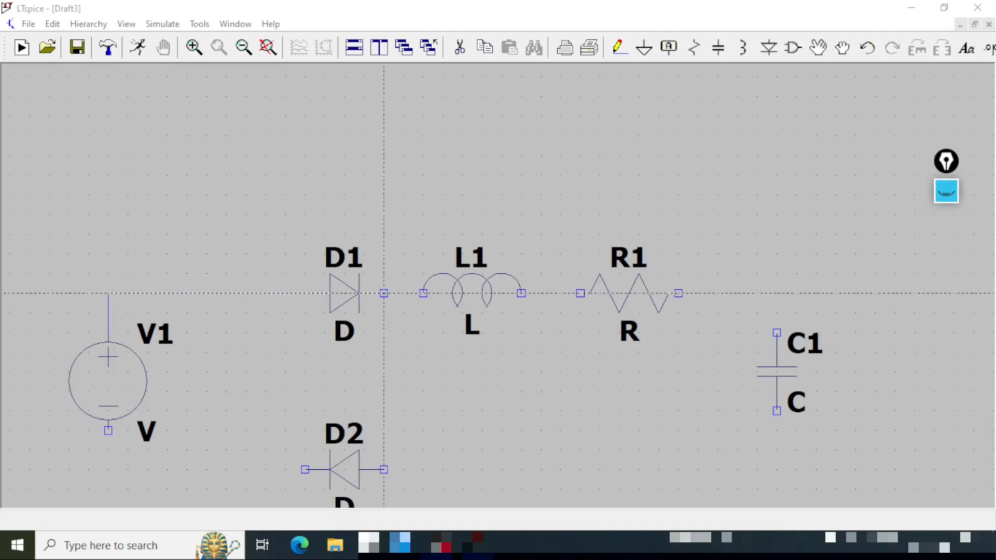
# Wire the upper diode to the inductor and the inductor to the resistor, then start a wire at the resistor's free end.
pyautogui.click(384, 293)
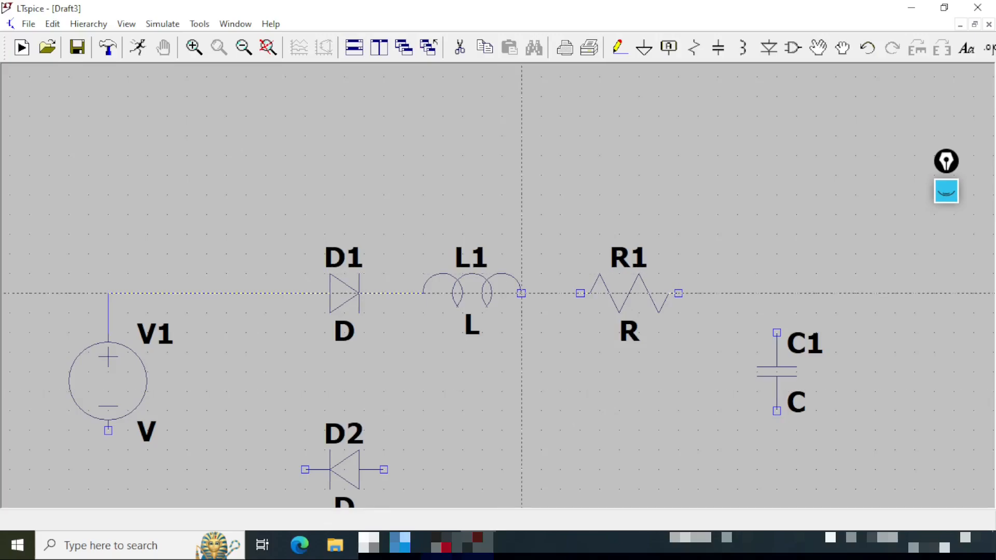
pyautogui.click(521, 293)
pyautogui.click(580, 293)
pyautogui.click(678, 293)
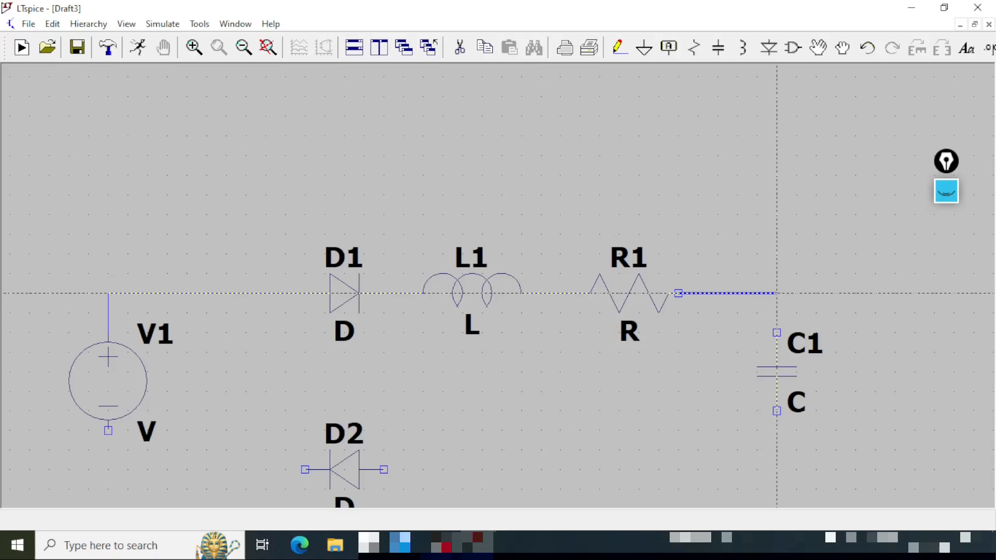
pyautogui.click(946, 191)
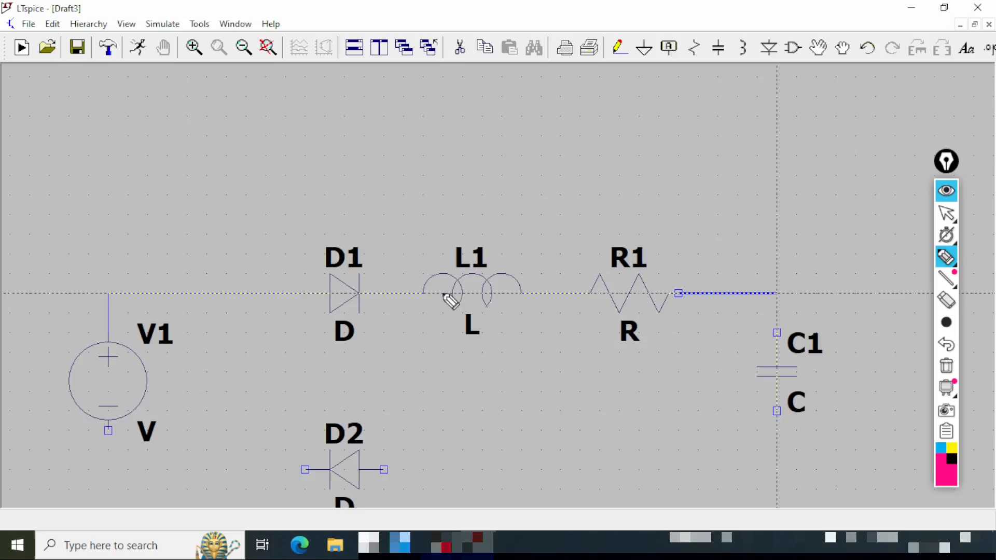
pyautogui.moveTo(117, 291); pyautogui.dragTo(710, 287)
pyautogui.moveTo(777, 247); pyautogui.dragTo(782, 444)
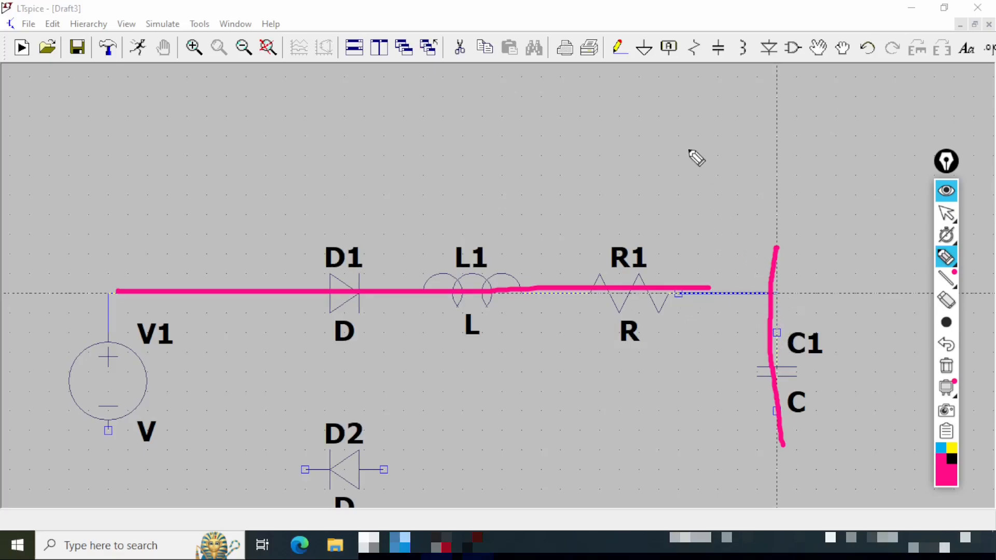
pyautogui.moveTo(706, 132)
pyautogui.mouseDown()
pyautogui.moveTo(493, 129)
pyautogui.moveTo(636, 89)
pyautogui.moveTo(597, 83)
pyautogui.mouseUp()
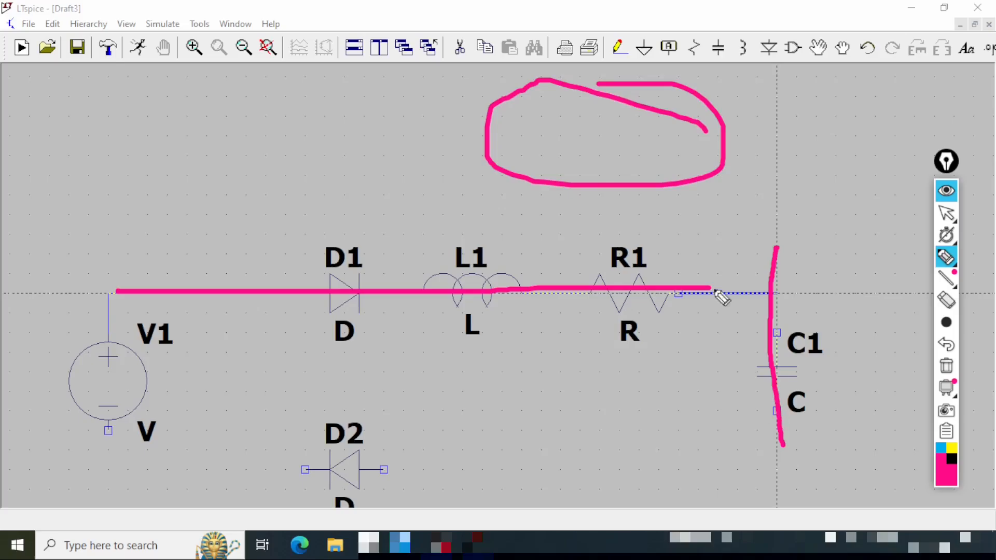
pyautogui.hotkey('ctrl', 'shift', '1')
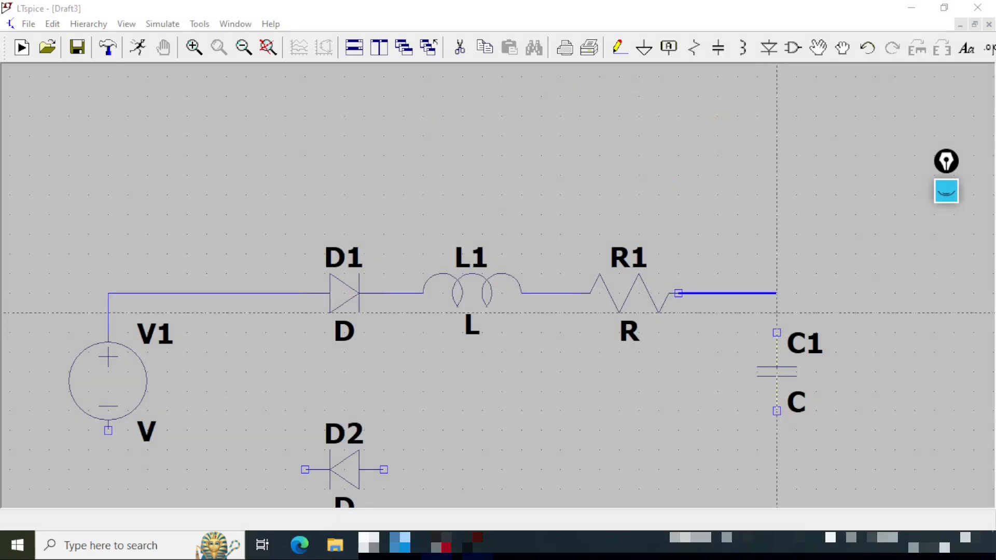
# Route the wire from the resistor across and down to the capacitor's upper terminal, and end wiring.
pyautogui.click(776, 293)
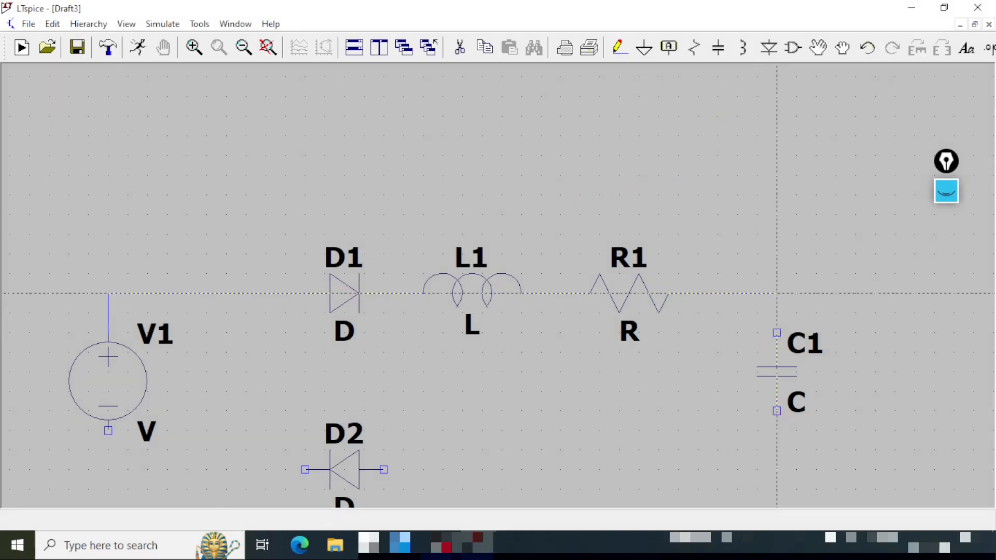
pyautogui.click(777, 332)
pyautogui.press('Escape')
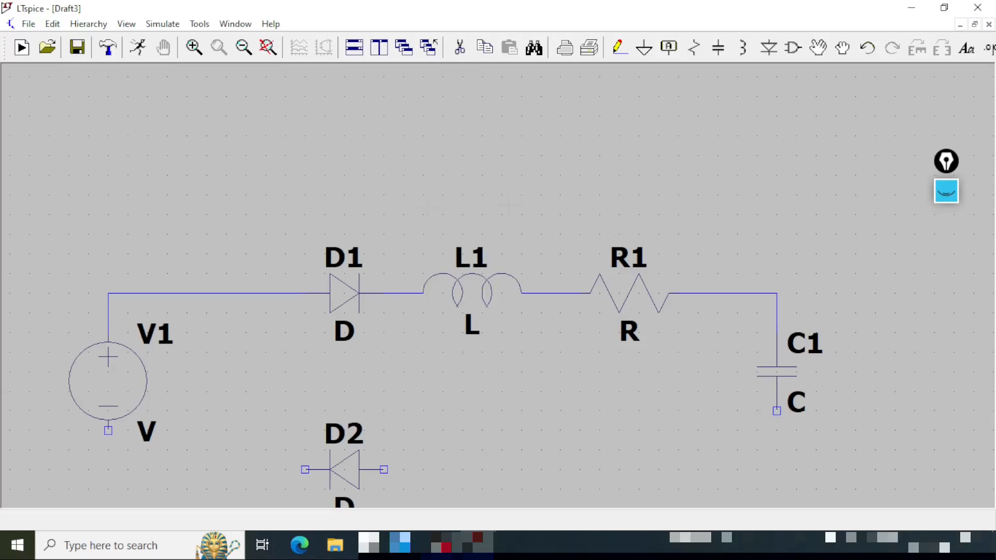
# Wire the capacitor's lower terminal down and across to the nearer end of the lower diode.
pyautogui.moveTo(529, 431); pyautogui.dragTo(542, 300)
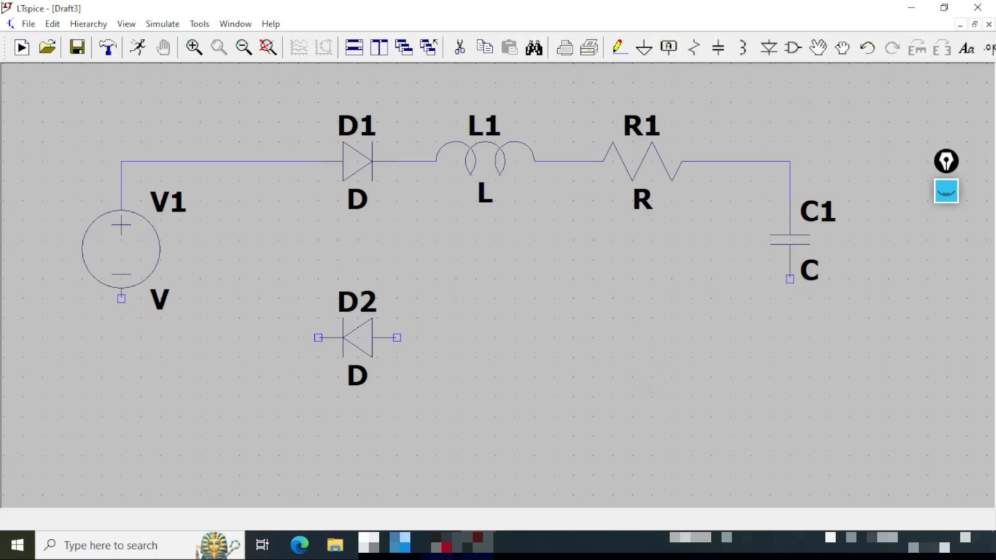
pyautogui.click(622, 54)
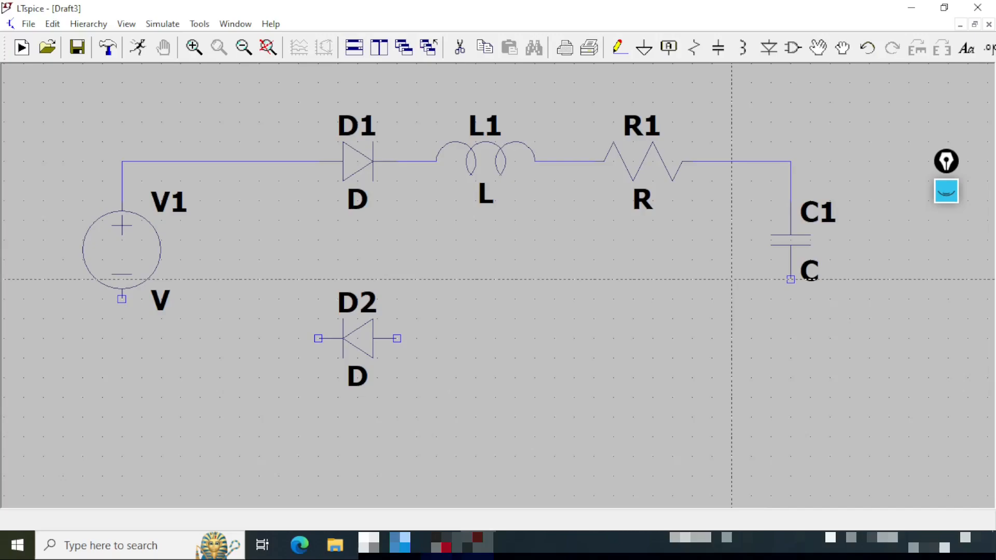
pyautogui.click(790, 279)
pyautogui.click(790, 338)
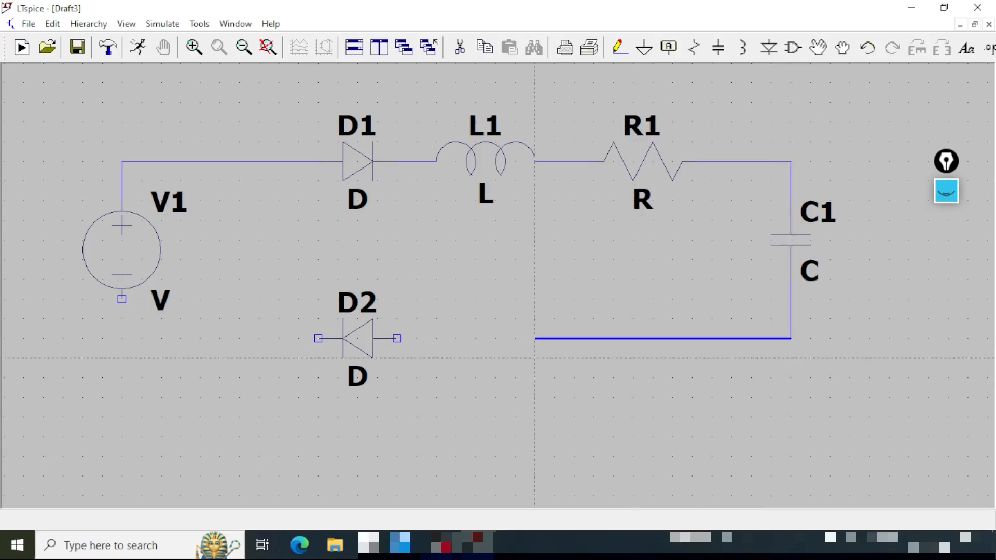
pyautogui.click(396, 338)
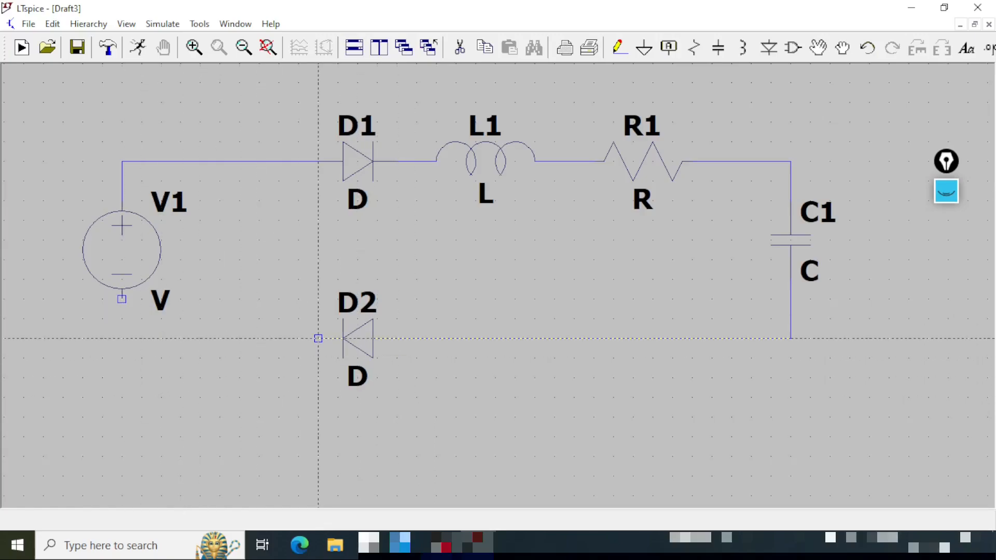
# Close the loop by wiring the lower diode's remaining end to the voltage source's negative terminal, and end wiring.
pyautogui.click(318, 338)
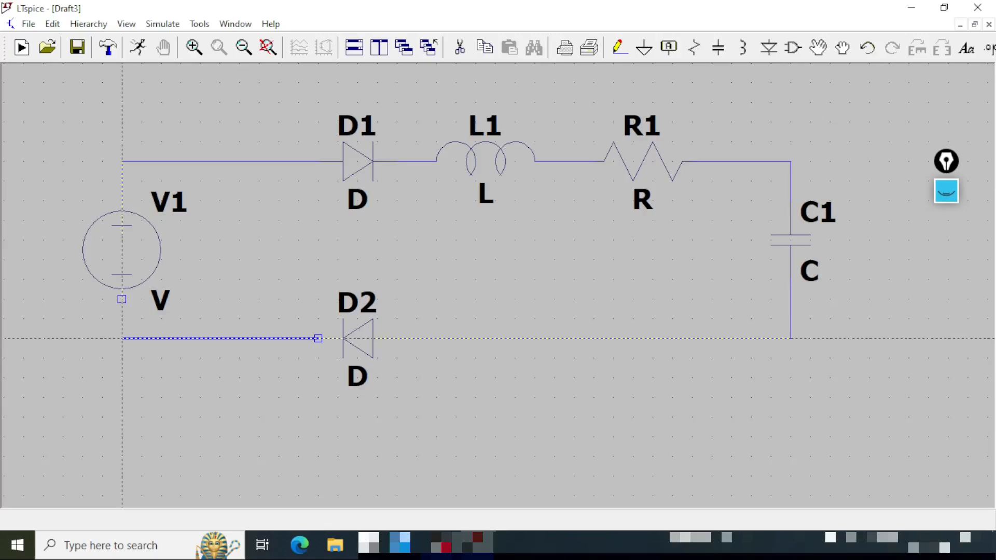
pyautogui.click(122, 338)
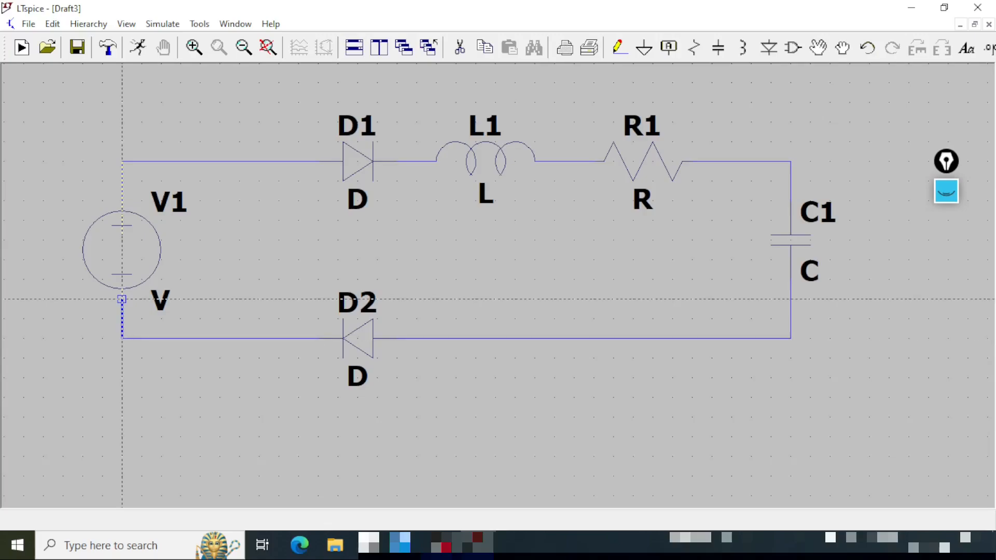
pyautogui.click(122, 299)
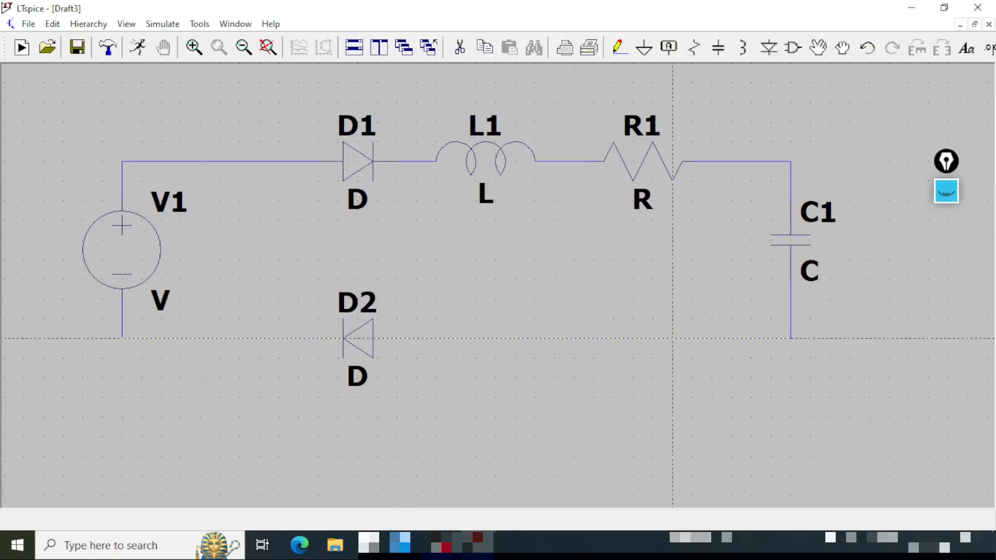
pyautogui.press('Escape')
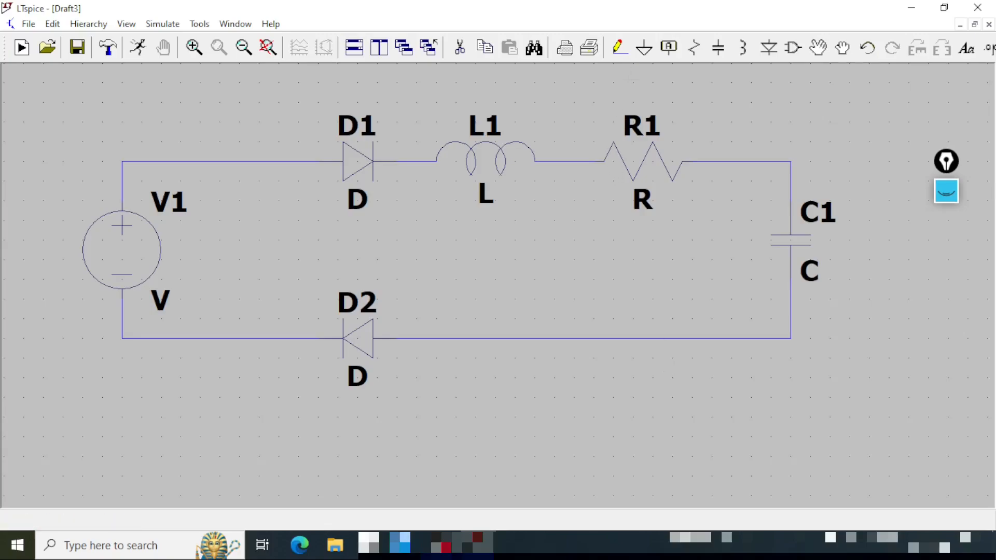
# Place a ground symbol below the bottom wire, between the lower diode and the capacitor, and wire it straight up to that wire.
pyautogui.click(647, 46)
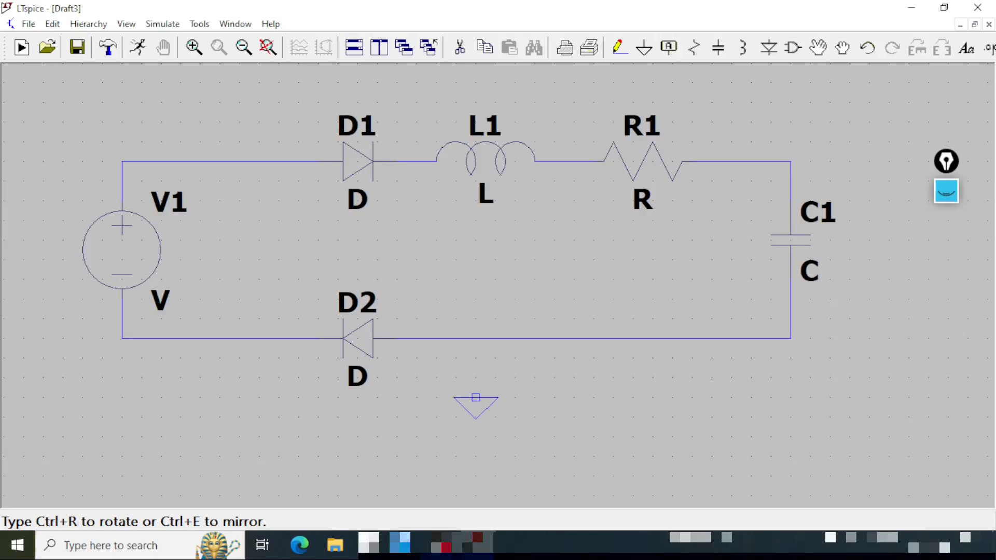
pyautogui.click(476, 398)
pyautogui.press('Escape')
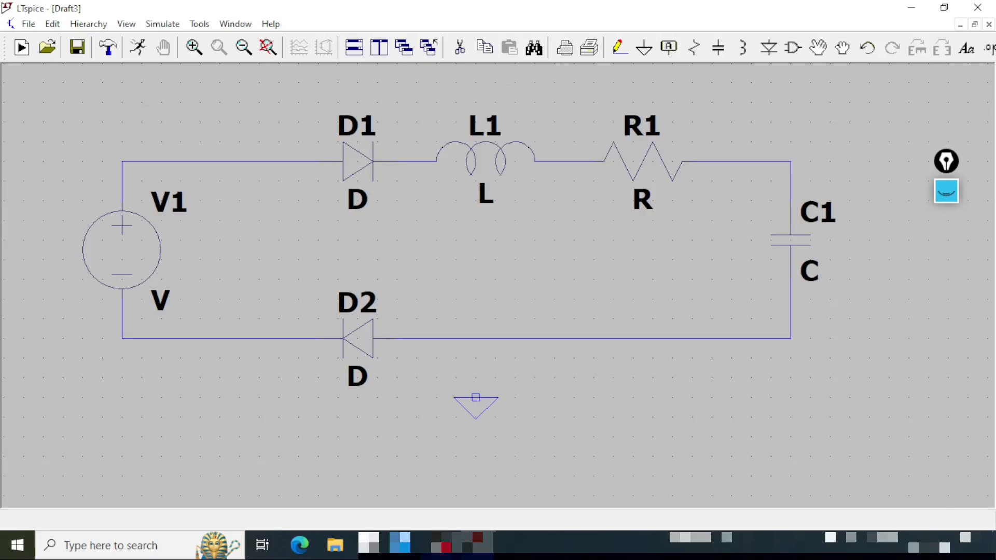
pyautogui.click(618, 48)
pyautogui.click(475, 398)
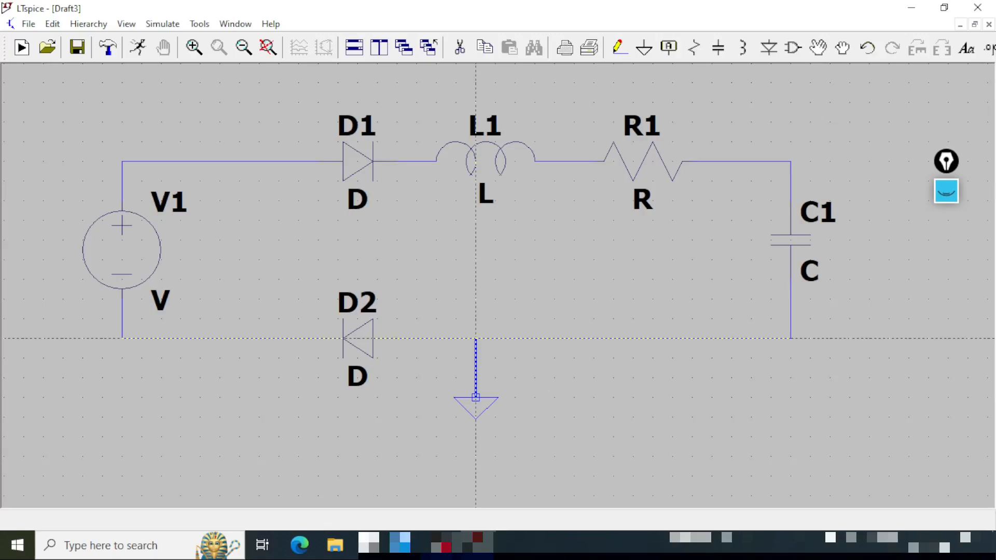
pyautogui.click(475, 338)
pyautogui.press('Escape')
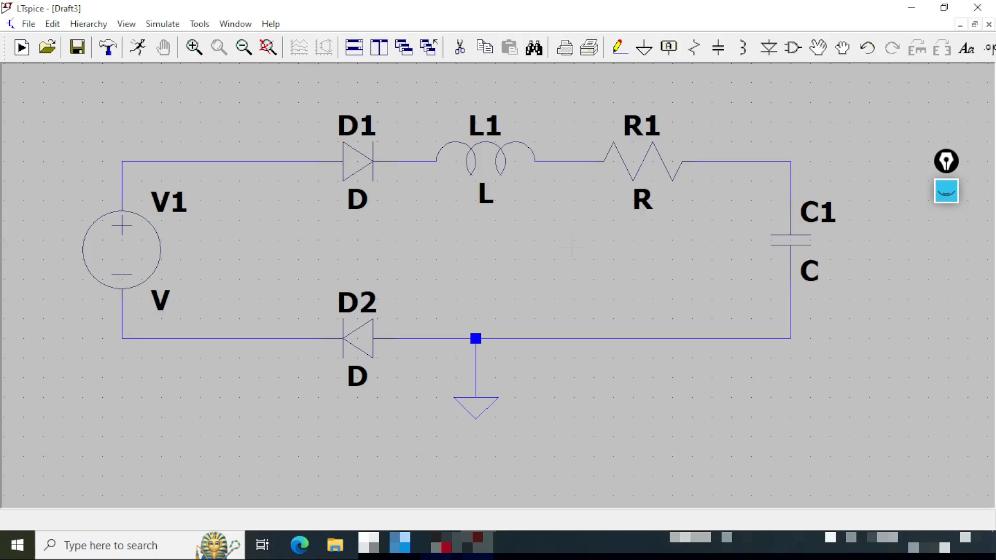
# Place the comment "This is a important comment for the drawn circuit" along the bottom of the schematic, below the ground symbol.
pyautogui.click(968, 48)
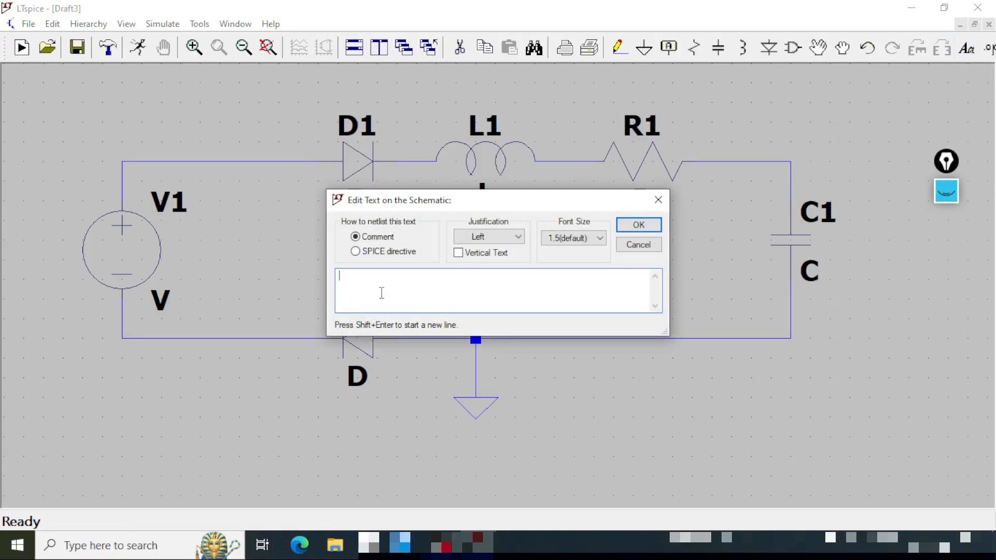
pyautogui.write('This is a important comment for ')
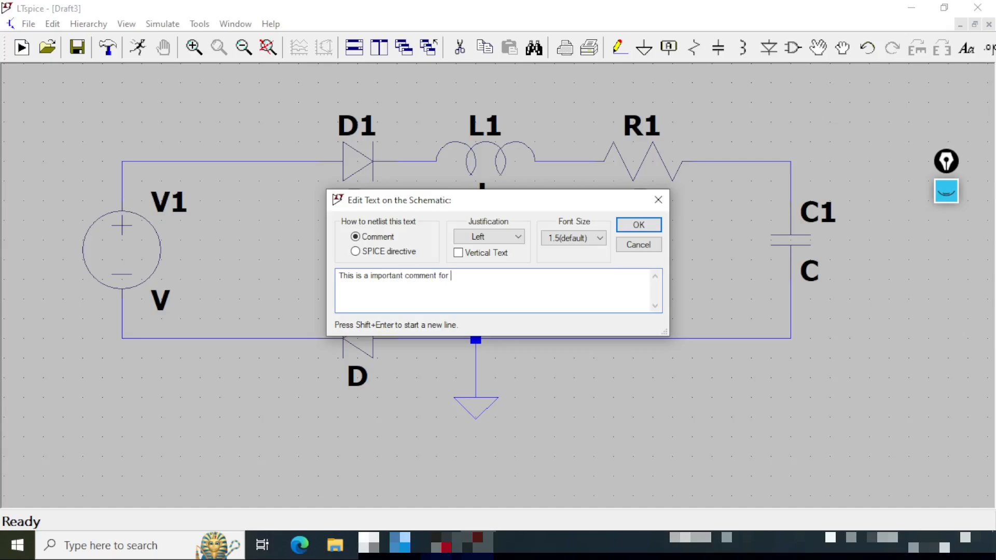
pyautogui.write('the drawn circuit')
pyautogui.click(638, 225)
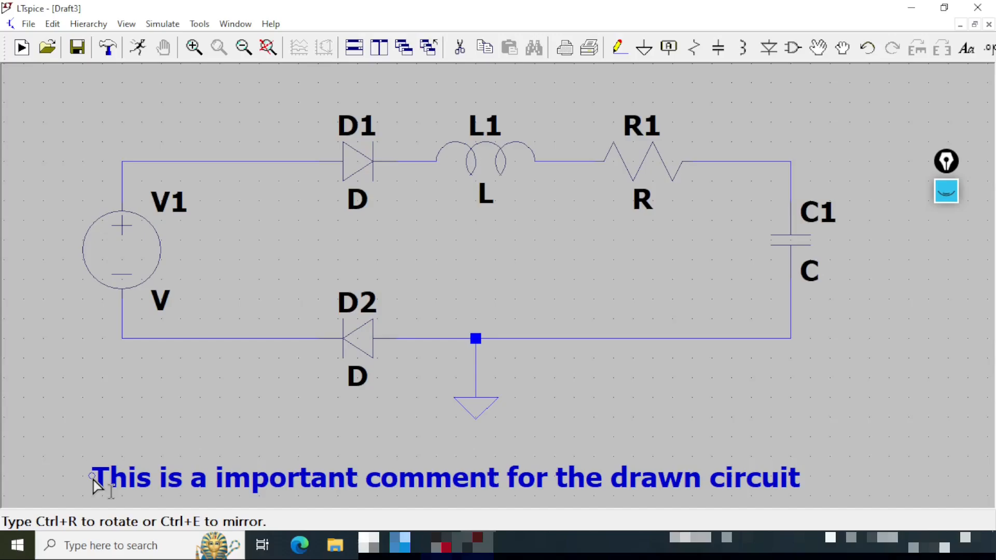
pyautogui.click(103, 490)
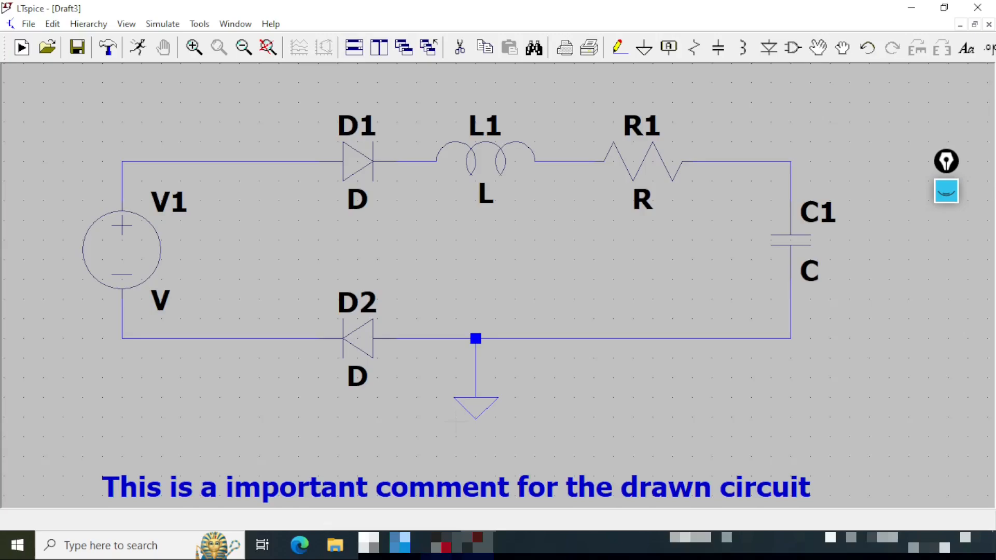
# Add a .op SPICE directive to the schematic, below the wire between the voltage source and the lower diode.
pyautogui.click(988, 48)
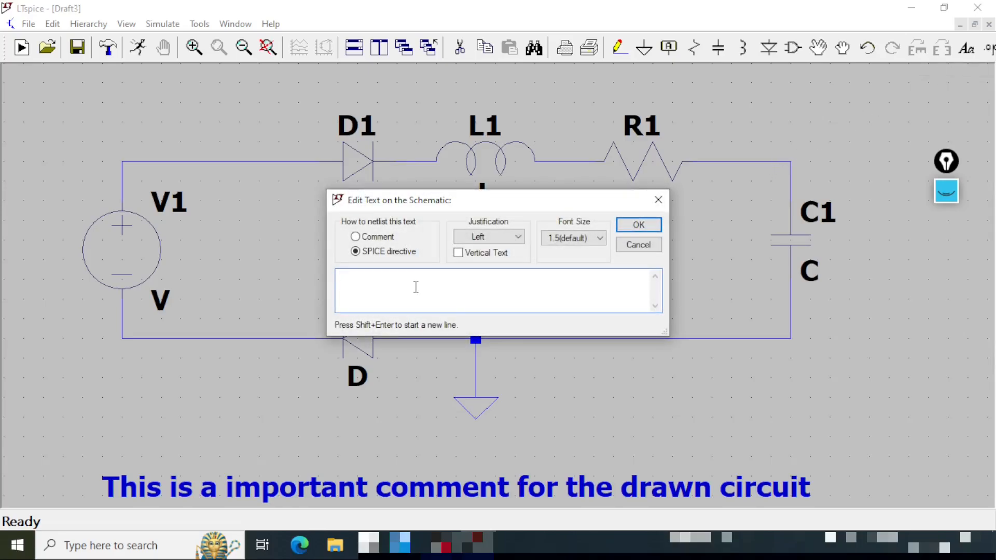
pyautogui.write('.op')
pyautogui.click(638, 226)
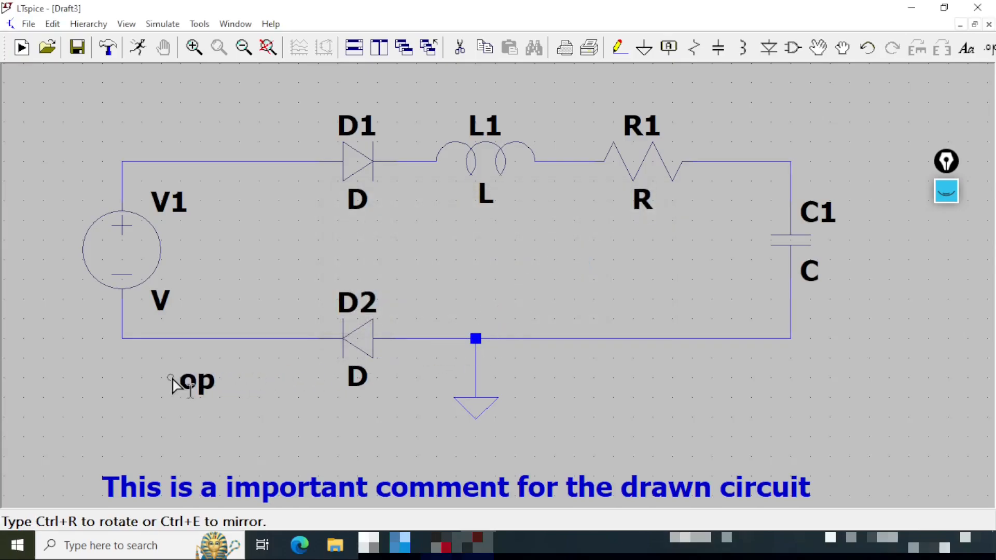
pyautogui.click(139, 386)
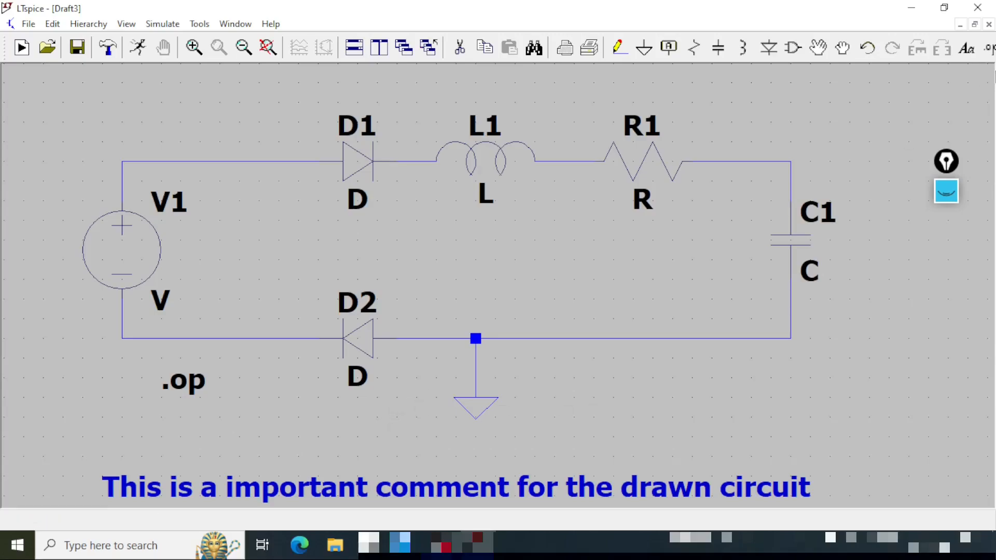
# Add the SPICE directive ".temp 140" directly beneath the .op directive.
pyautogui.click(987, 48)
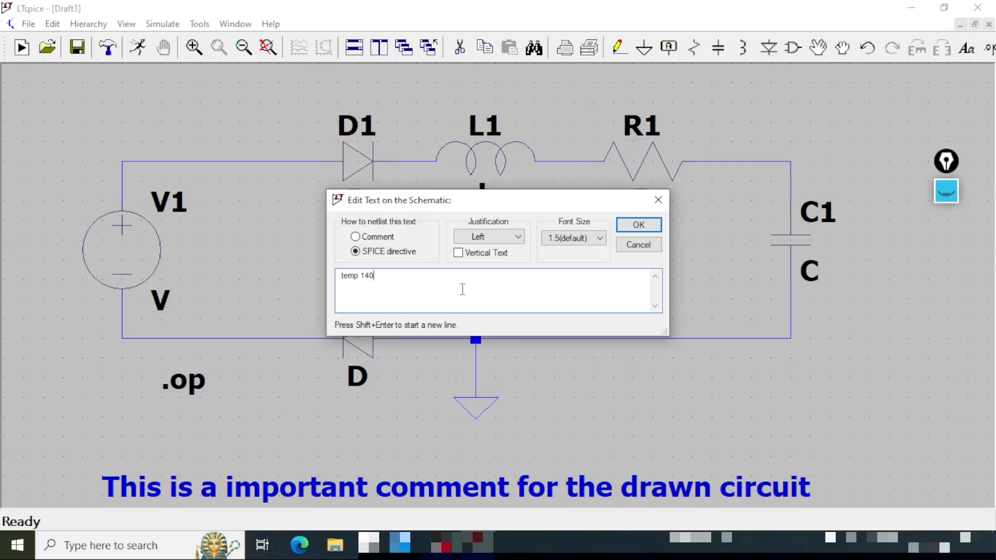
pyautogui.click(638, 225)
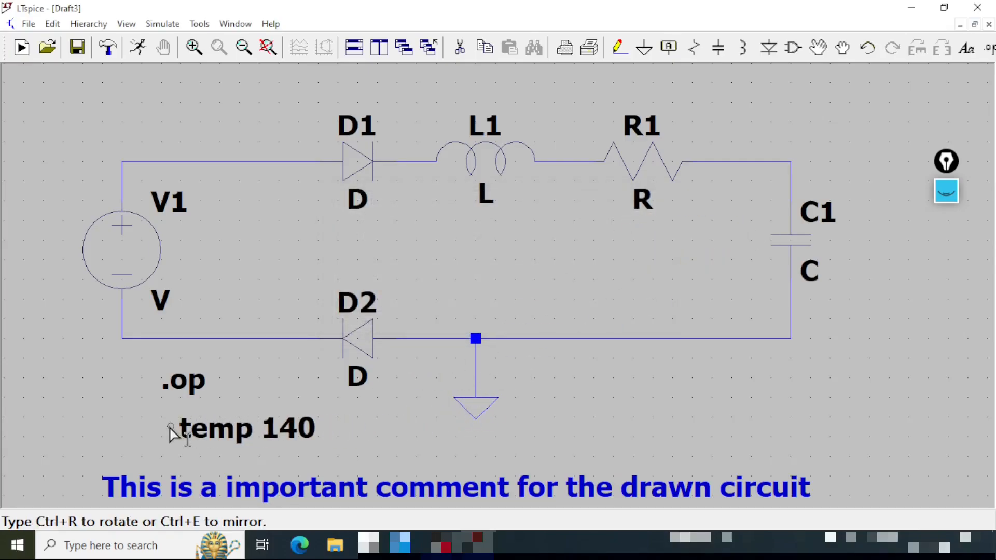
pyautogui.click(164, 418)
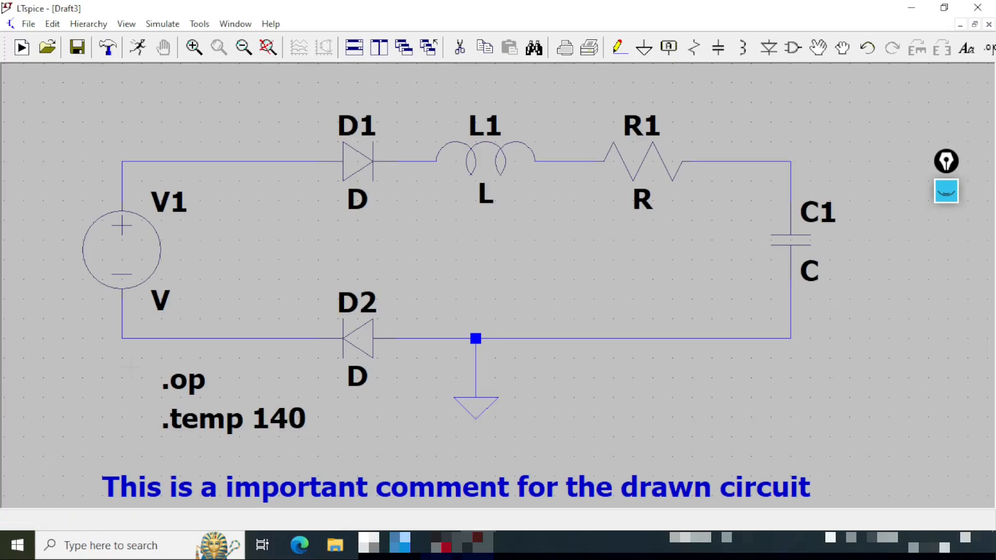
# Add the SPICE directive ".inc /dsuiasdsaydui/uifksdhfkhdk/fsdkfhhfk.lib" beneath the .temp directive, just above the blue comment.
pyautogui.click(989, 48)
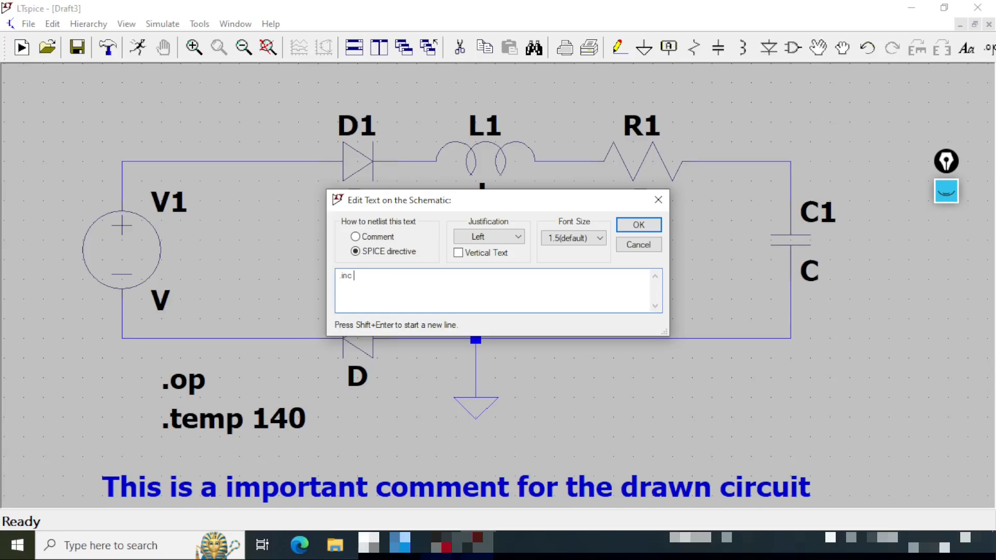
pyautogui.write('.inc /dsuiasdsaydui/uifksdhfkhdk/')
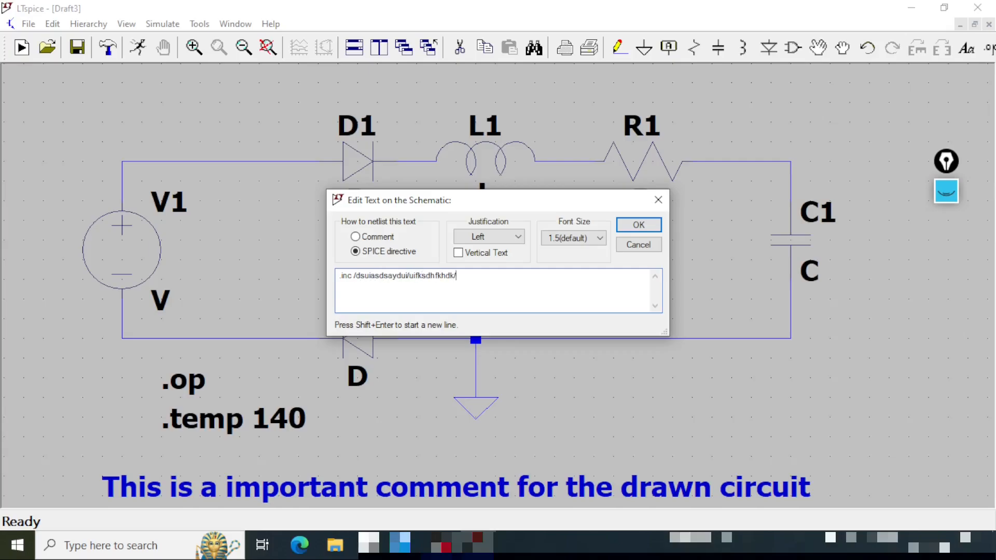
pyautogui.write('fsdkfhhfk.lib')
pyautogui.click(639, 224)
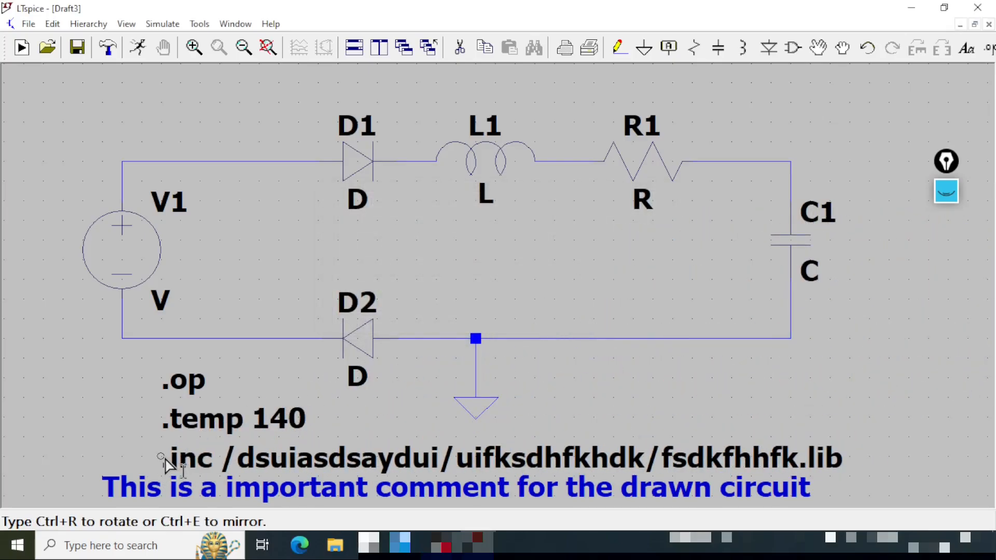
pyautogui.click(165, 459)
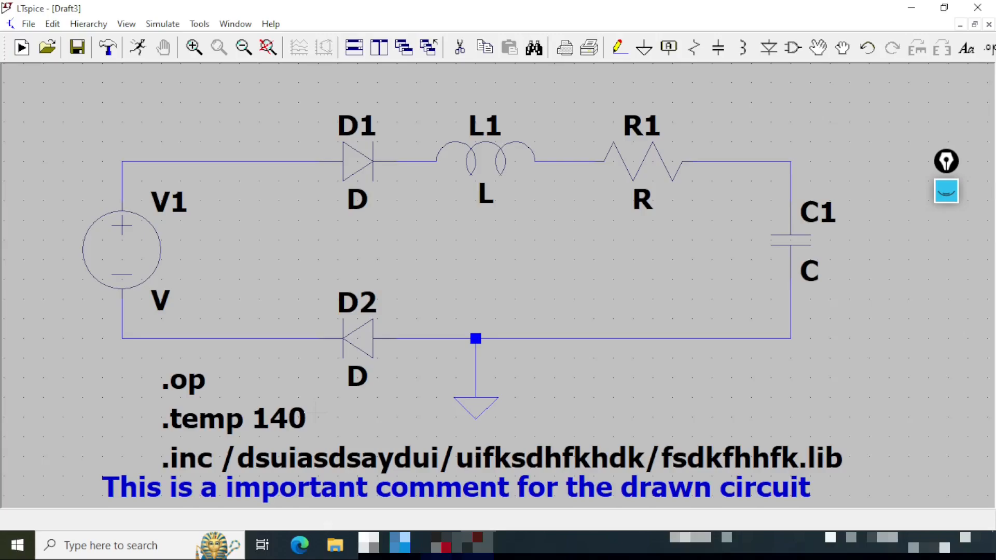
# Add a .tran SPICE directive beside the ground symbol, below the bottom wire.
pyautogui.click(989, 49)
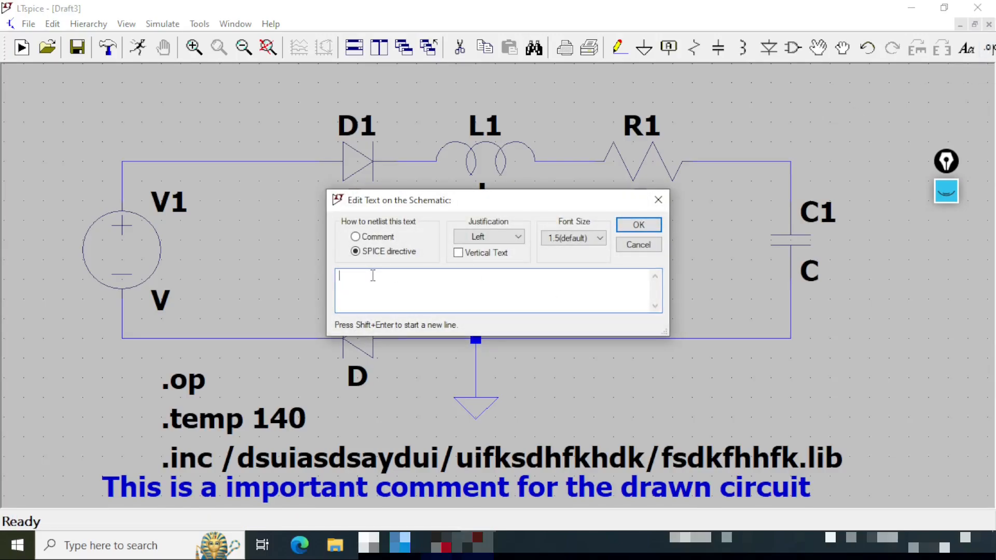
pyautogui.click(639, 224)
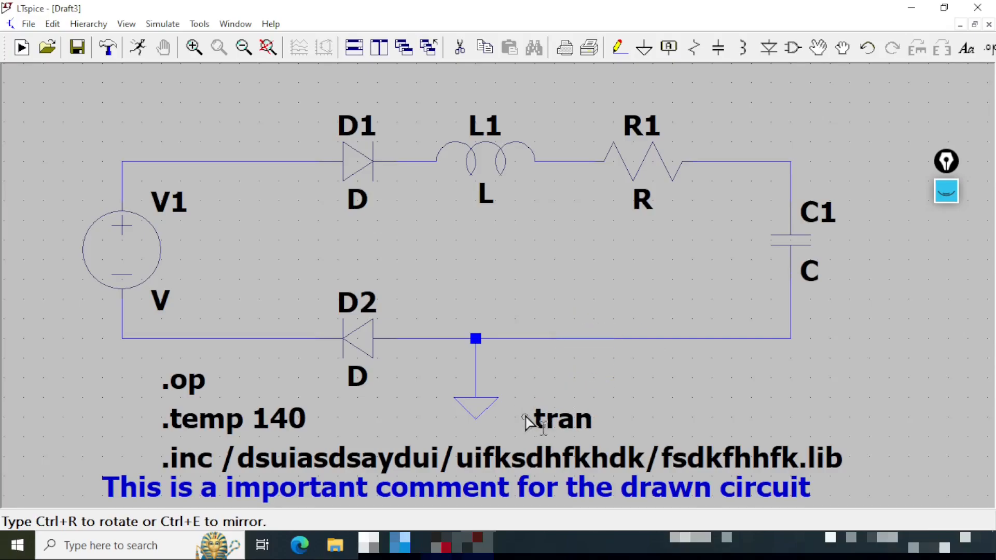
pyautogui.click(531, 412)
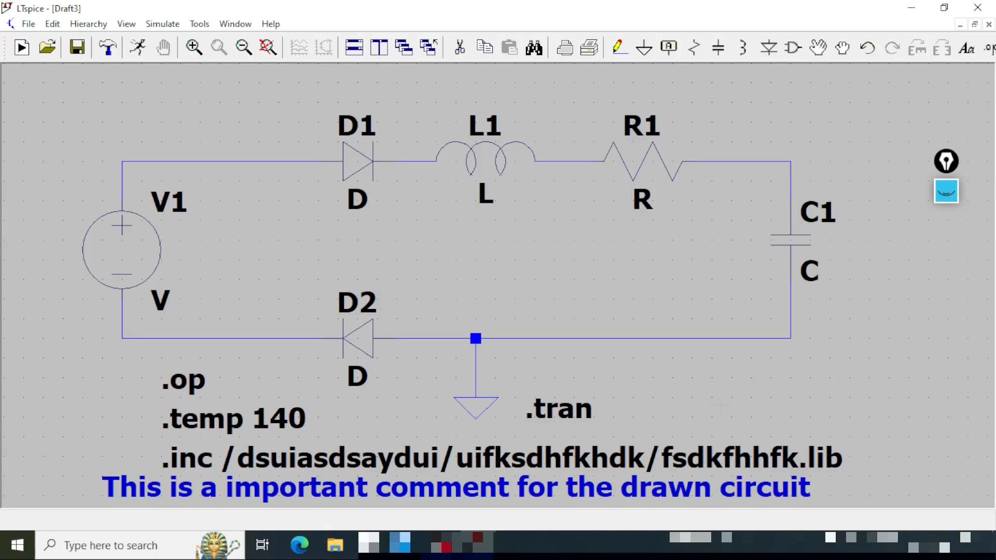
# Open the .tran directive's analysis settings and examine the stop time, save start time, maximum timestep, optional settings and syntax line.
pyautogui.rightClick(564, 409)
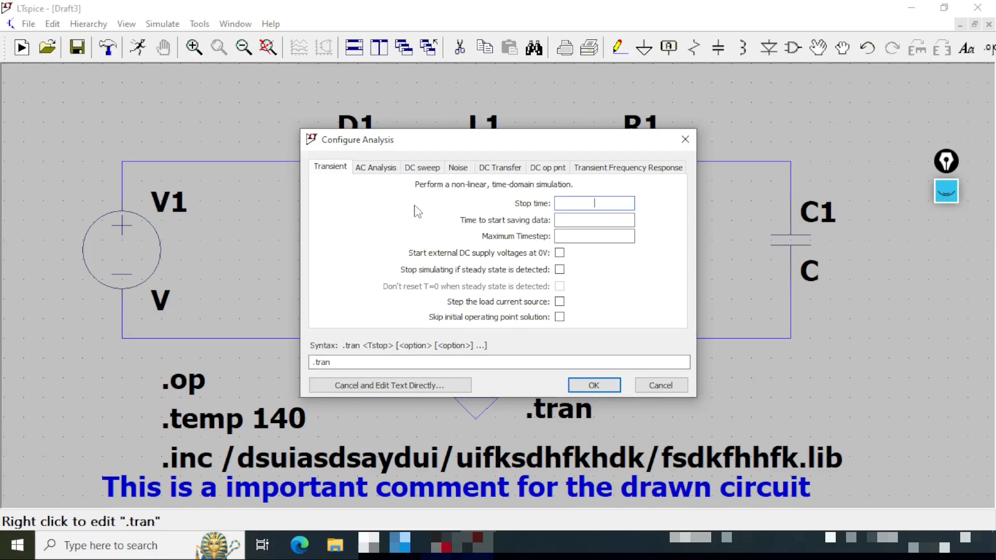
pyautogui.hotkey('ctrl', 'shift', '3')
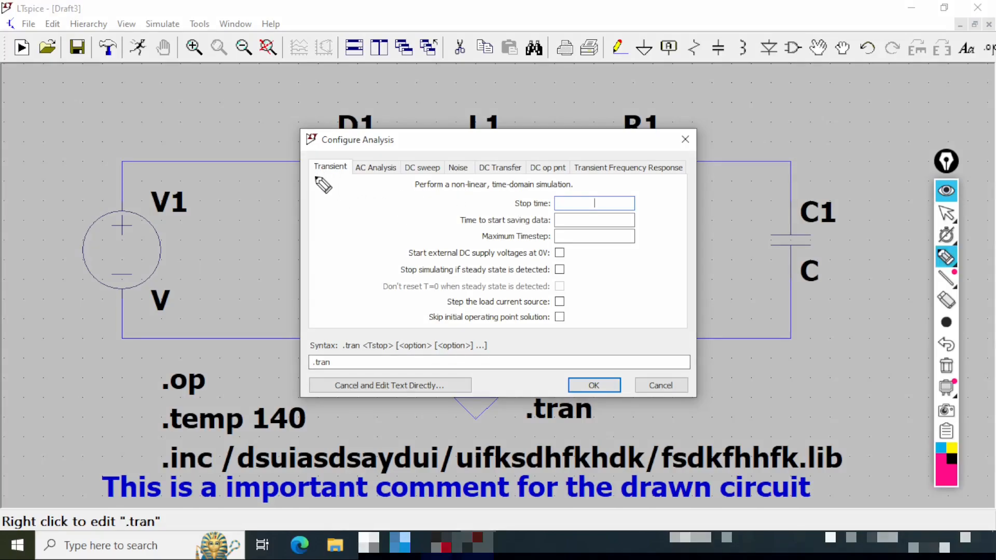
pyautogui.moveTo(315, 176); pyautogui.dragTo(336, 172)
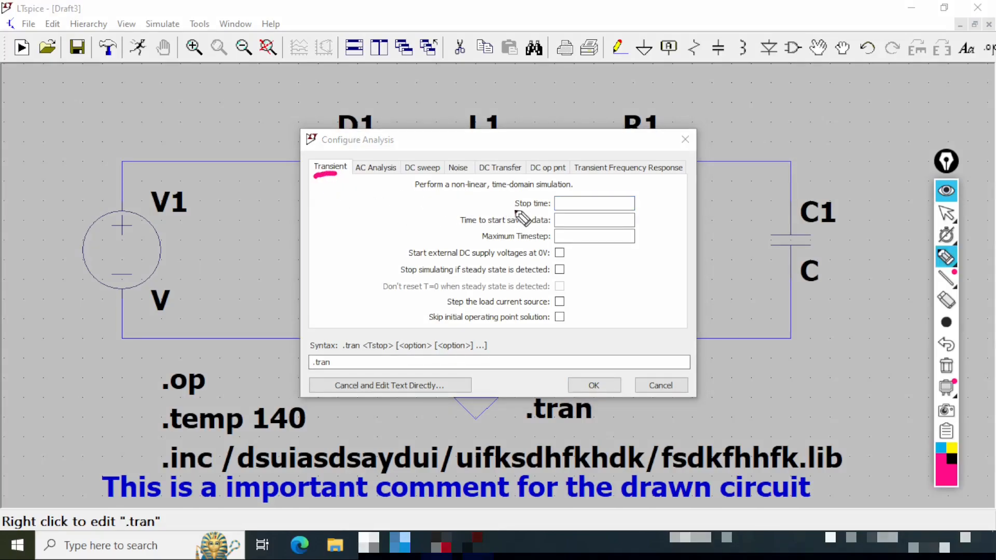
pyautogui.moveTo(512, 211); pyautogui.dragTo(545, 209)
pyautogui.moveTo(460, 224); pyautogui.dragTo(551, 225)
pyautogui.moveTo(474, 242); pyautogui.dragTo(552, 242)
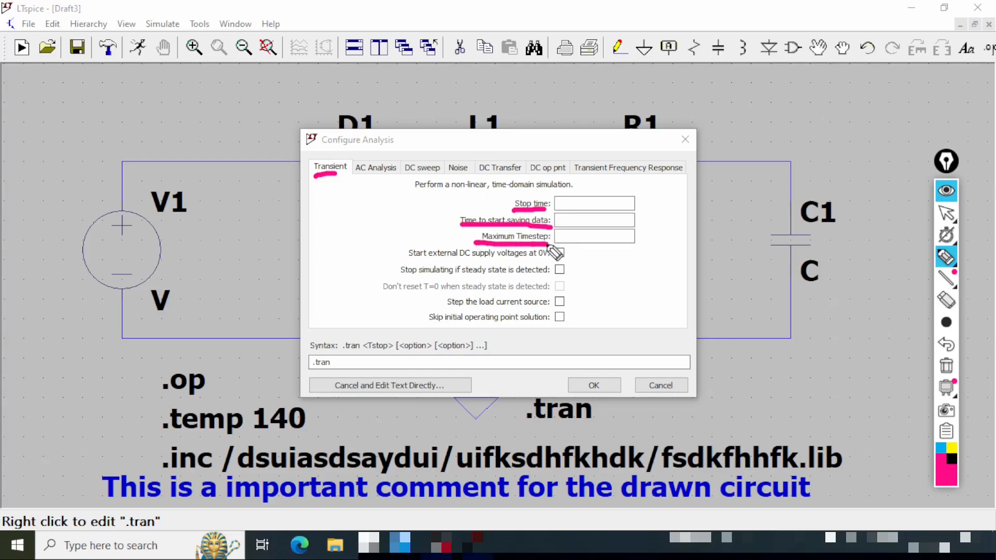
pyautogui.moveTo(640, 202)
pyautogui.mouseDown()
pyautogui.moveTo(662, 196)
pyautogui.moveTo(663, 212)
pyautogui.moveTo(684, 225)
pyautogui.mouseUp()
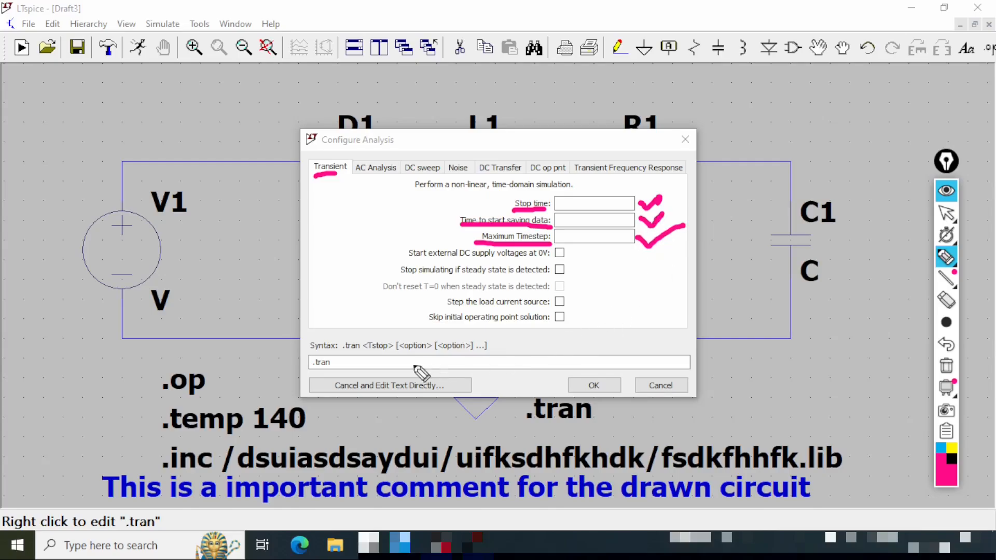
pyautogui.moveTo(313, 372)
pyautogui.mouseDown()
pyautogui.moveTo(500, 376)
pyautogui.moveTo(530, 347)
pyautogui.moveTo(327, 337)
pyautogui.moveTo(311, 373)
pyautogui.mouseUp()
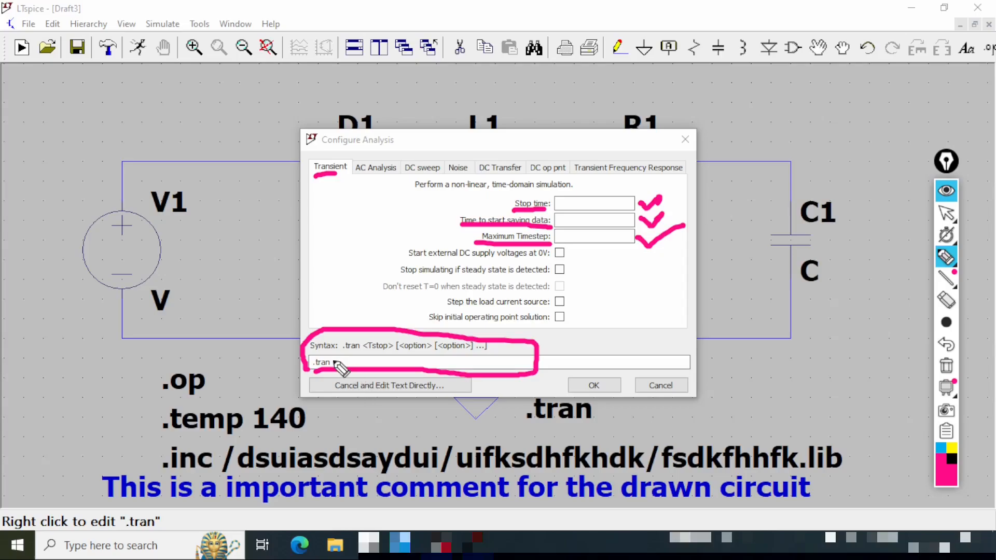
pyautogui.moveTo(348, 364)
pyautogui.mouseDown()
pyautogui.moveTo(467, 356)
pyautogui.moveTo(467, 369)
pyautogui.mouseUp()
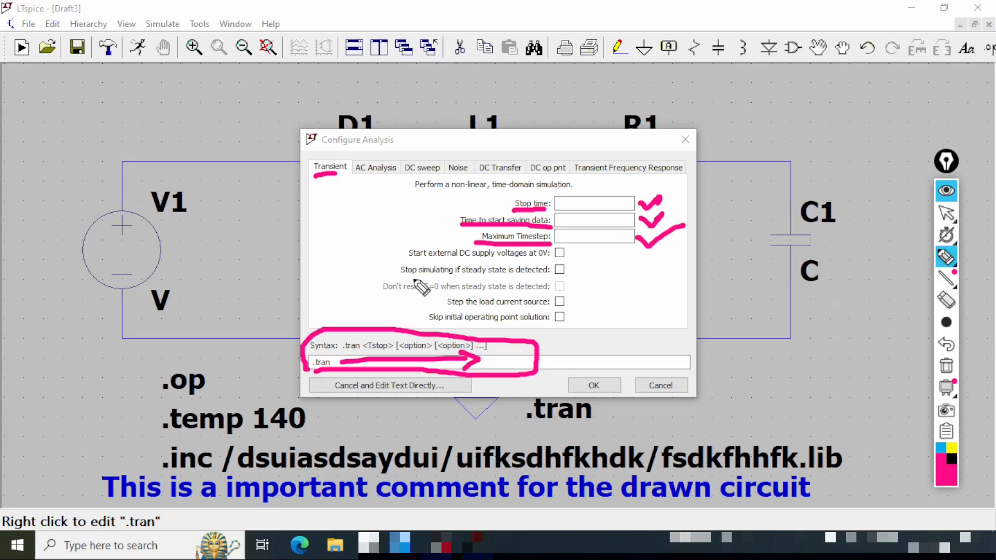
pyautogui.moveTo(397, 240)
pyautogui.mouseDown()
pyautogui.moveTo(377, 255)
pyautogui.moveTo(375, 298)
pyautogui.moveTo(386, 329)
pyautogui.mouseUp()
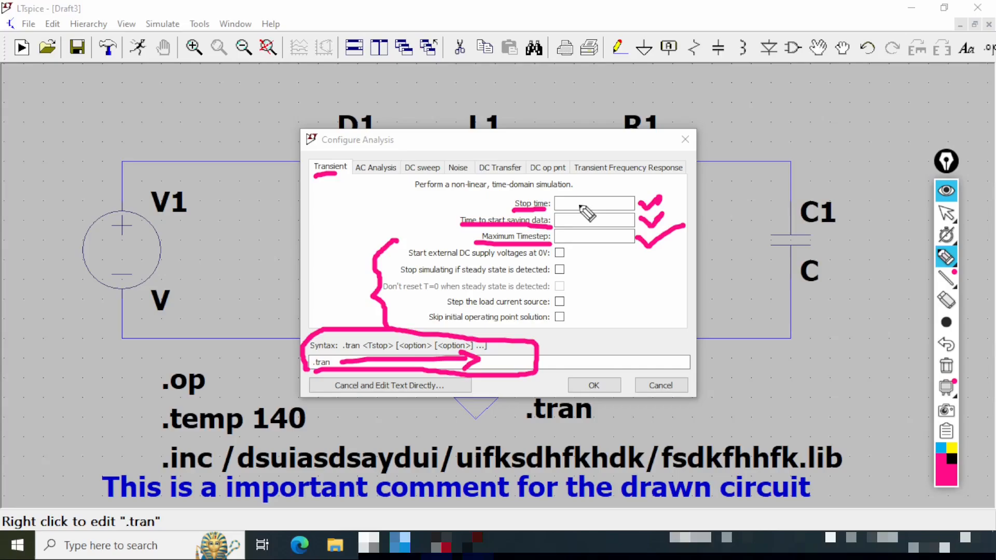
pyautogui.moveTo(582, 199)
pyautogui.mouseDown()
pyautogui.moveTo(602, 205)
pyautogui.moveTo(668, 180)
pyautogui.mouseUp()
pyautogui.moveTo(587, 218); pyautogui.dragTo(679, 200)
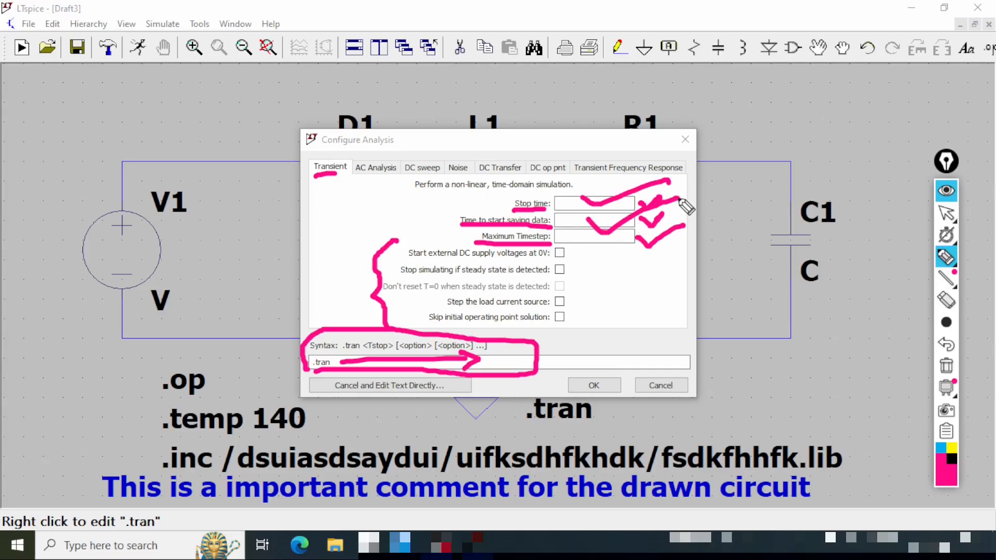
pyautogui.moveTo(584, 232); pyautogui.dragTo(654, 221)
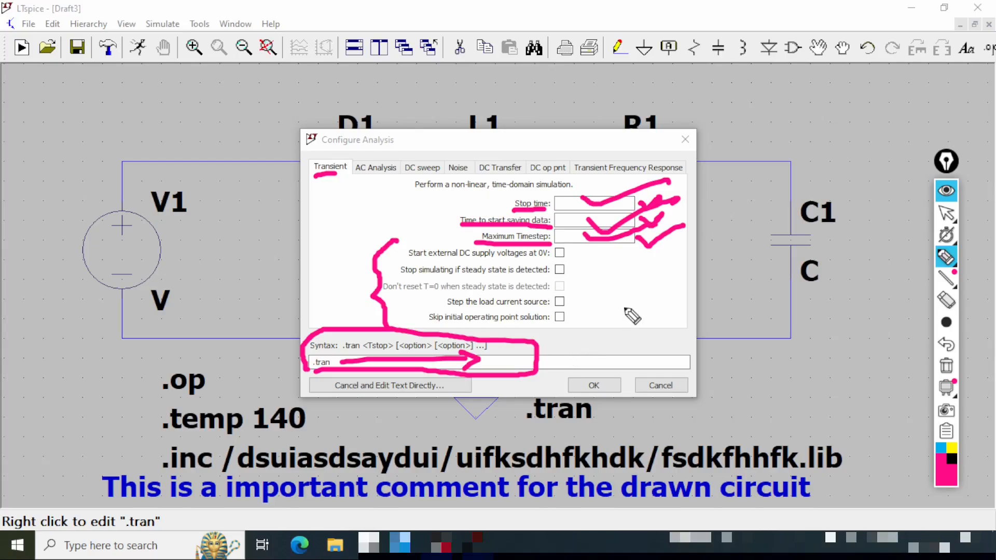
pyautogui.hotkey('ctrl', 'shift', '1')
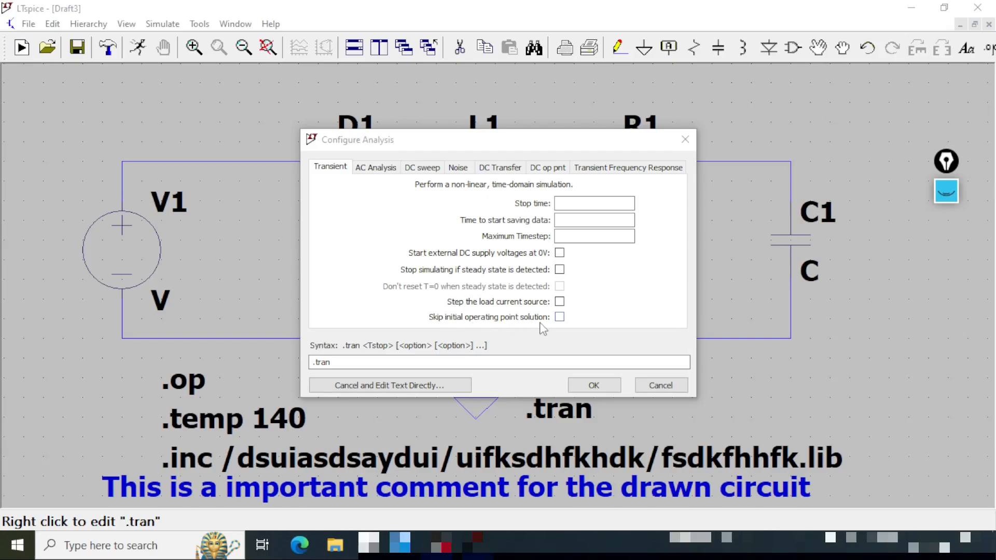
# Try the option to skip the initial operating point solution and check the transient command syntax it generates.
pyautogui.click(559, 317)
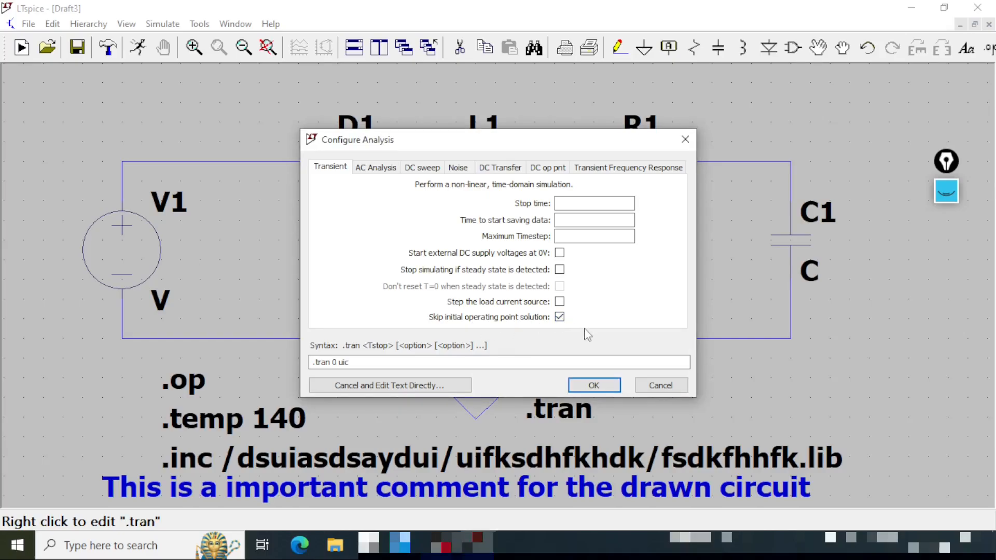
pyautogui.moveTo(339, 361); pyautogui.dragTo(353, 362)
pyautogui.click(420, 362)
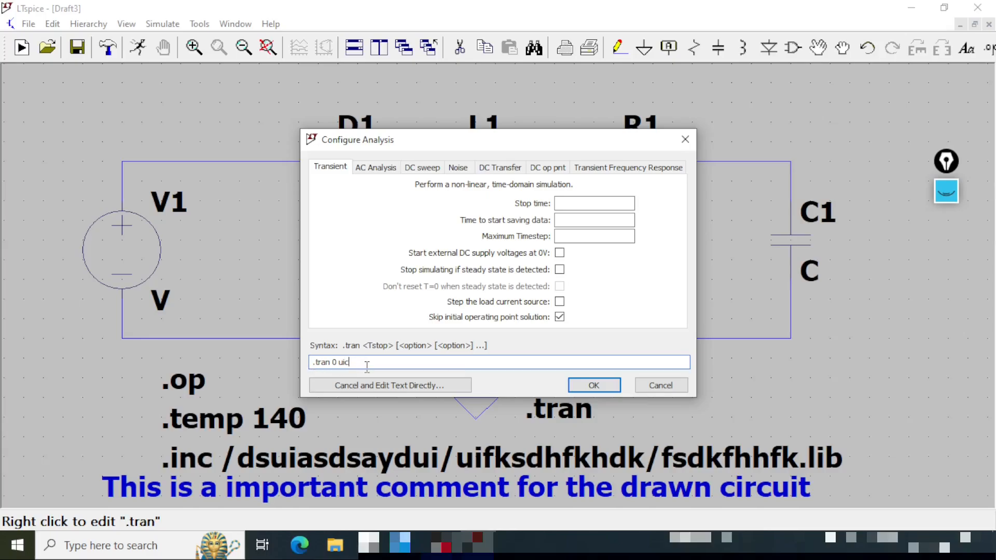
pyautogui.click(559, 317)
# Review the settings of the AC, DC sweep, noise, DC transfer, DC operating point and transient frequency response analyses, and cancel the analysis configuration.
pyautogui.click(378, 168)
pyautogui.click(430, 168)
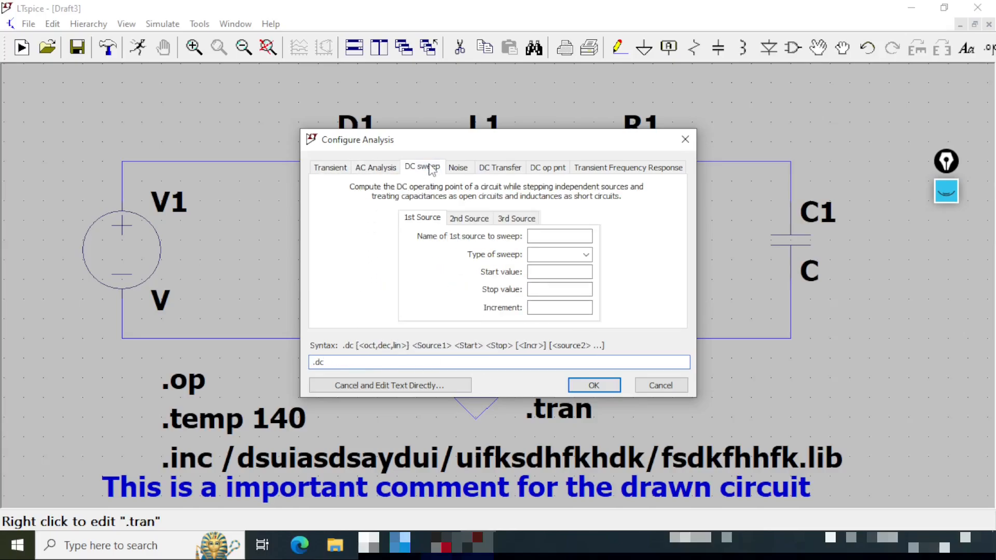
pyautogui.click(463, 169)
pyautogui.click(496, 169)
pyautogui.click(558, 171)
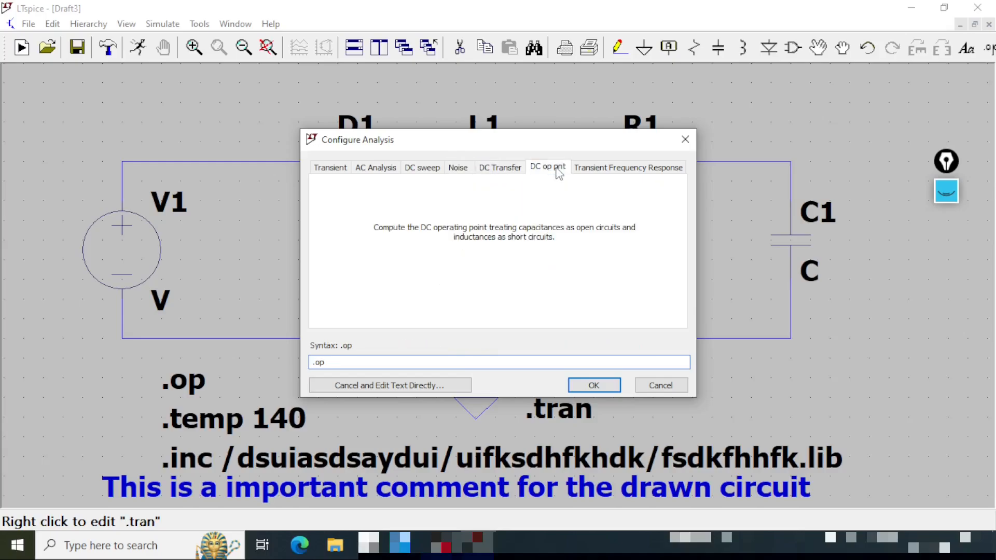
pyautogui.click(624, 169)
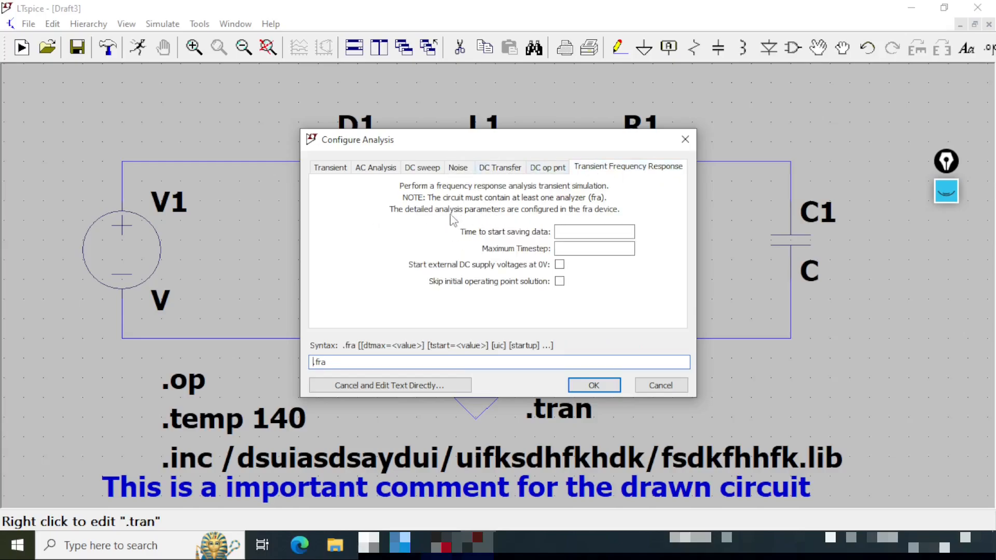
pyautogui.click(321, 170)
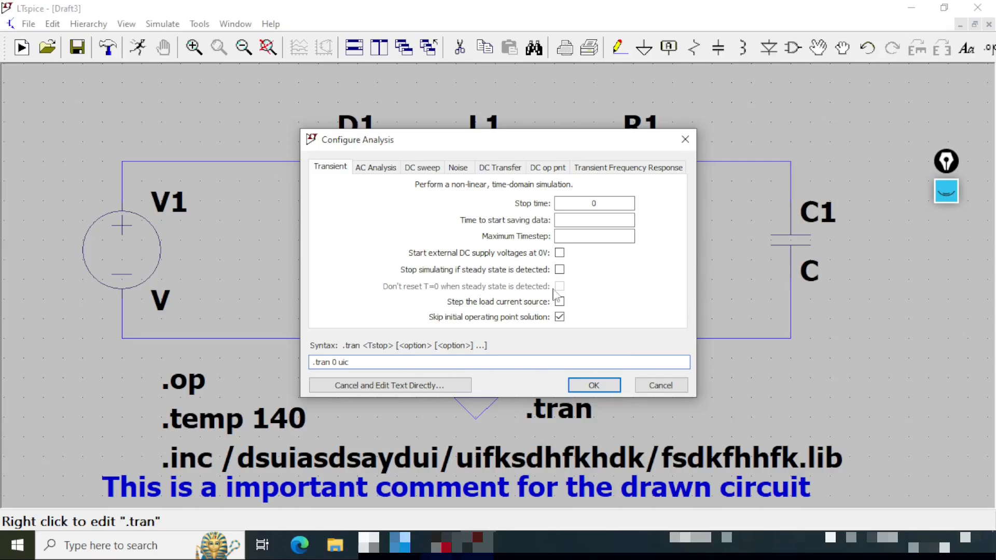
pyautogui.click(666, 389)
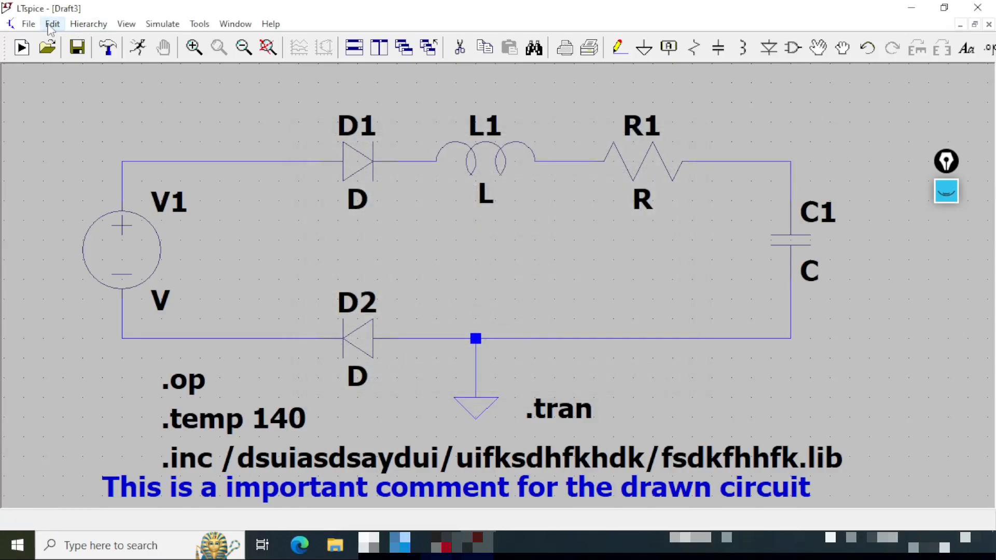
# Open the configuration of the circuit's .tran analysis from the list of defined analyses, and cancel it without changes.
pyautogui.click(52, 25)
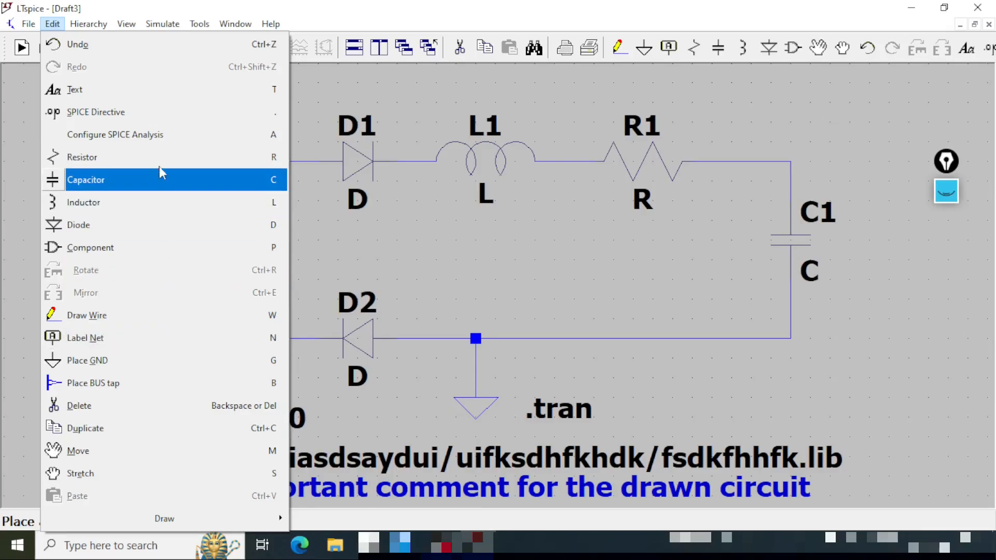
pyautogui.click(216, 136)
pyautogui.click(377, 255)
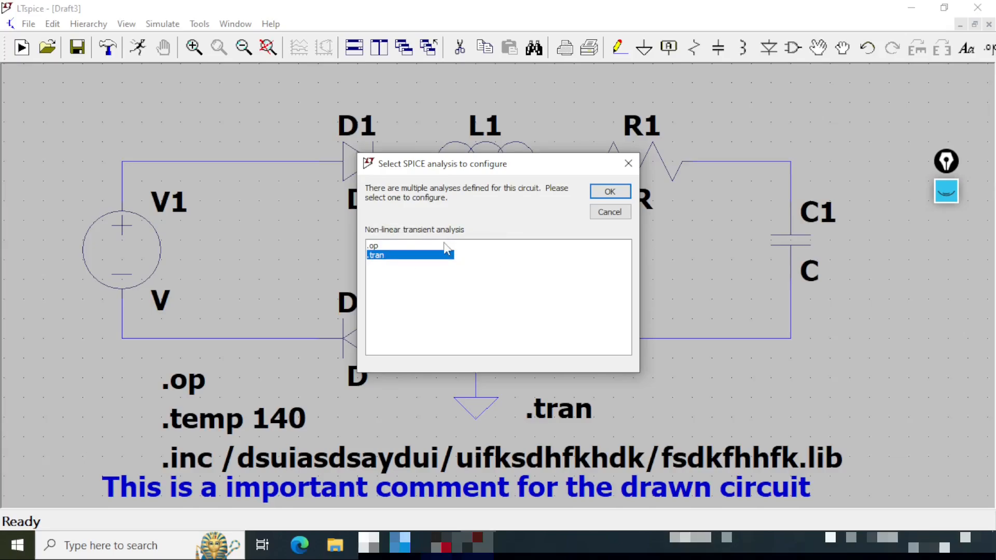
pyautogui.click(614, 193)
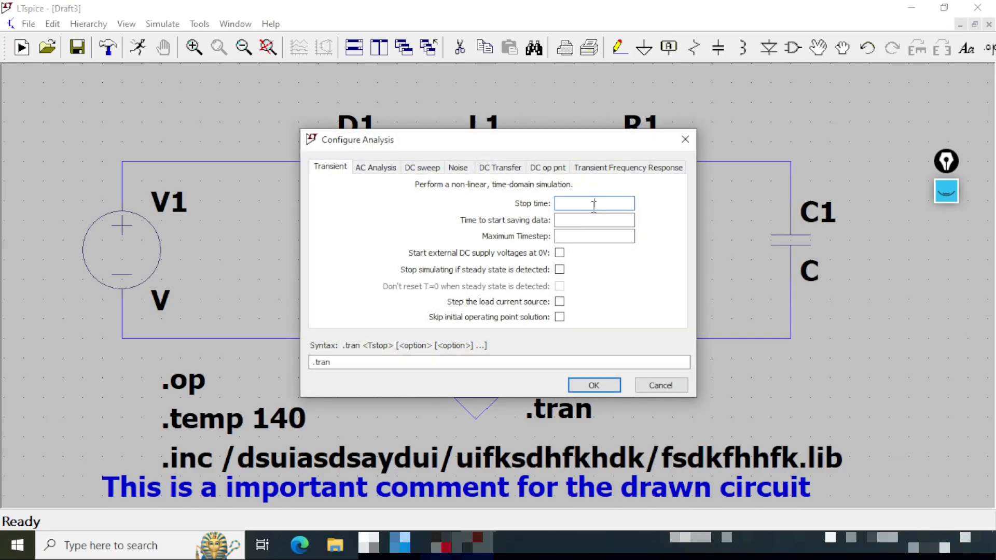
pyautogui.click(659, 385)
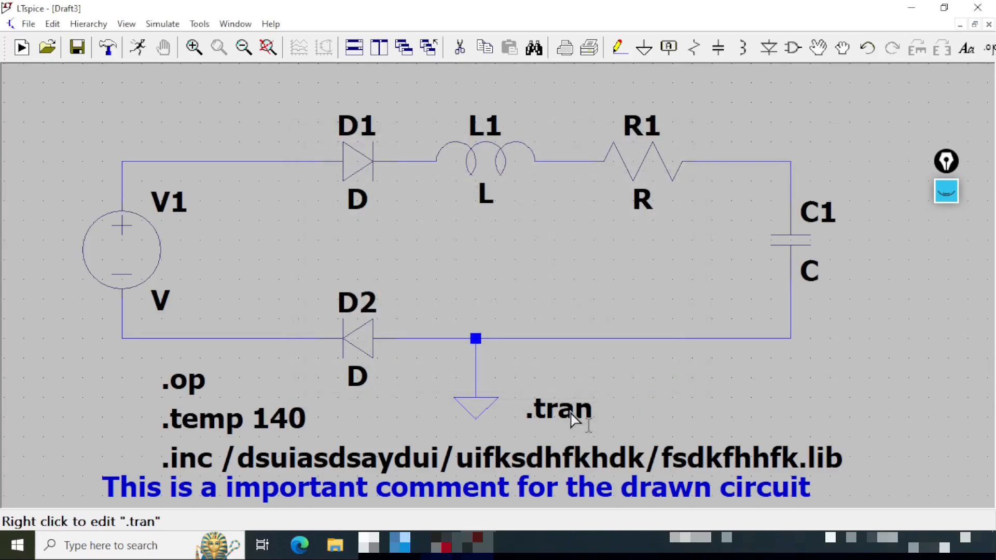
# View the analysis settings directly from the .tran directive on the schematic twice, cancelling each time.
pyautogui.rightClick(573, 417)
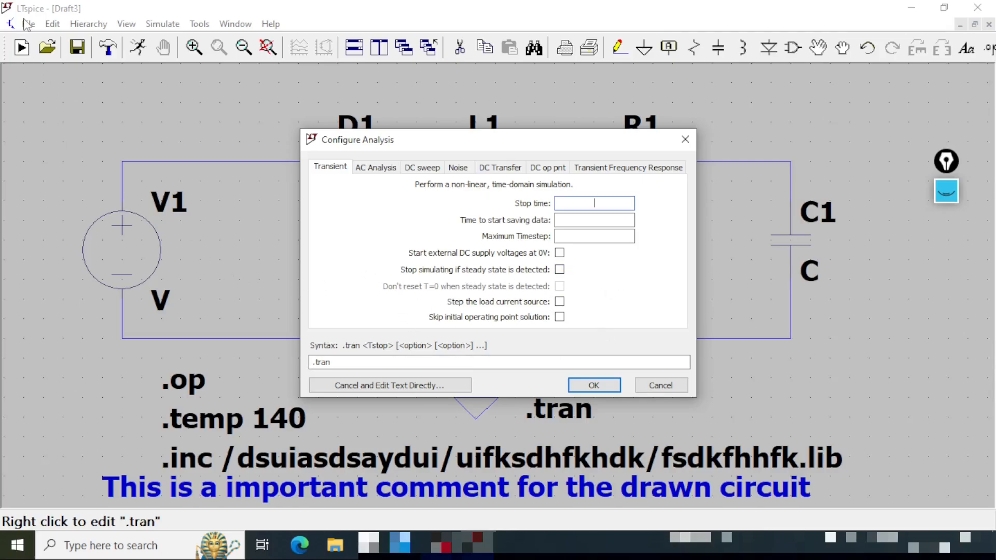
pyautogui.click(669, 388)
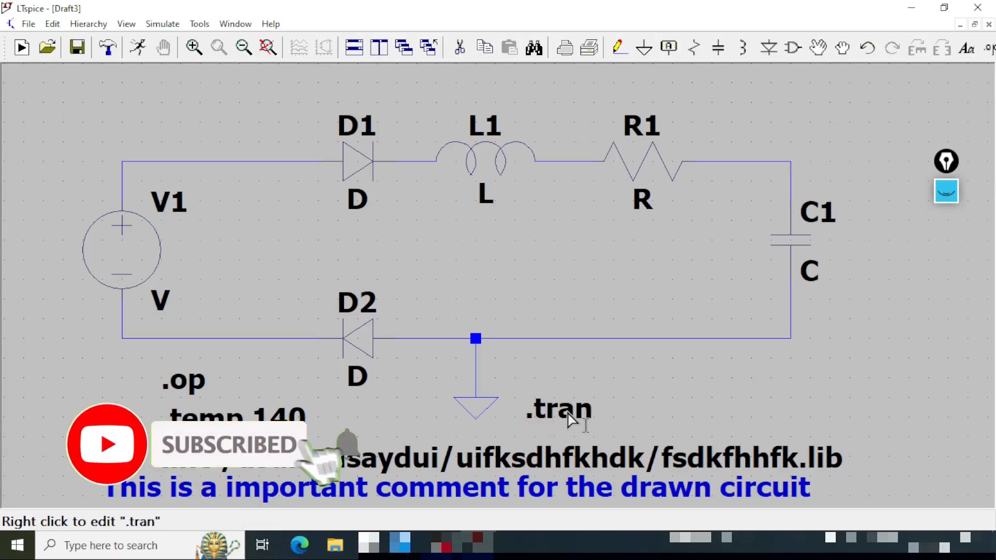
pyautogui.rightClick(564, 418)
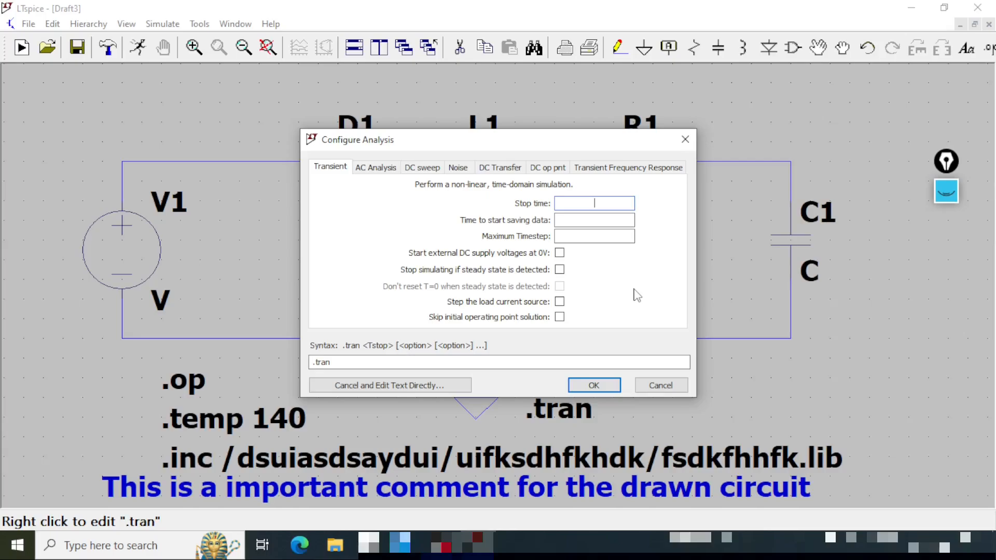
pyautogui.click(664, 385)
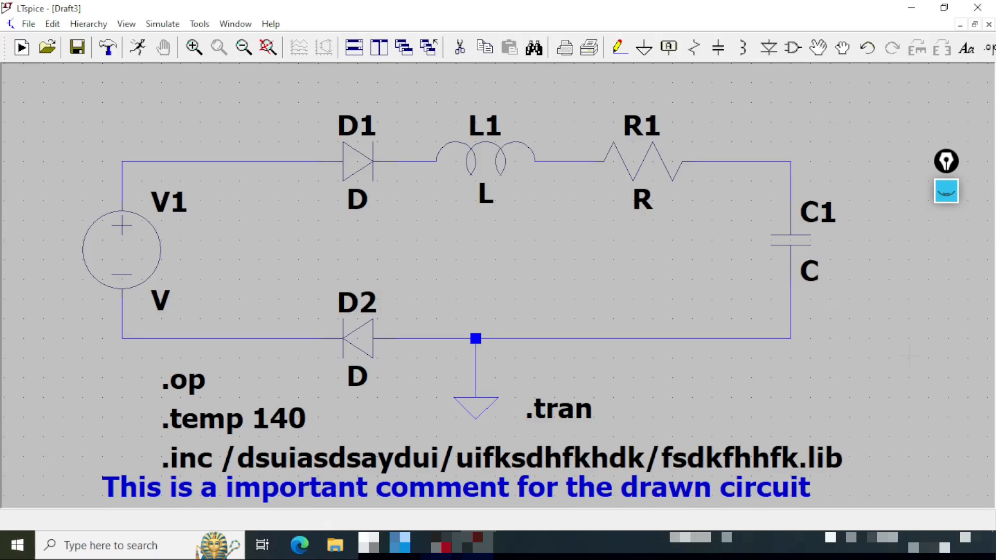
# Save the schematic under its current name.
pyautogui.click(29, 24)
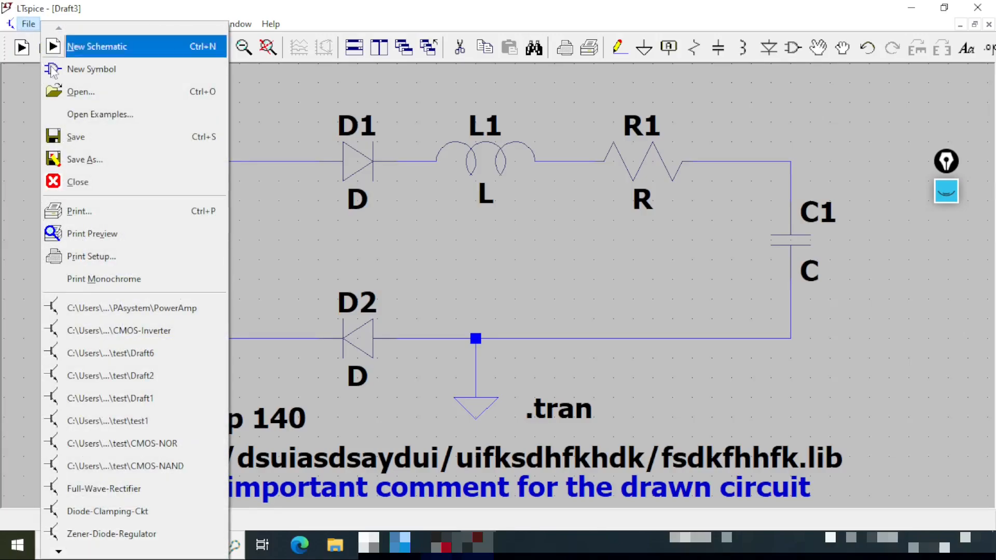
pyautogui.click(72, 136)
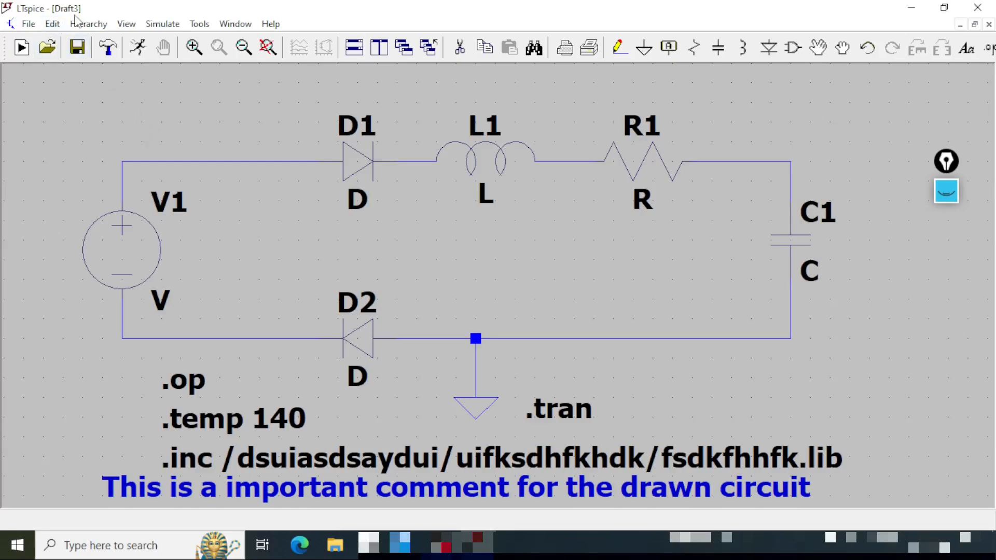
pyautogui.hotkey('ctrl', 'shift', '3')
pyautogui.moveTo(20, 18)
pyautogui.mouseDown()
pyautogui.moveTo(101, 12)
pyautogui.moveTo(57, 1)
pyautogui.moveTo(21, 6)
pyautogui.moveTo(15, 16)
pyautogui.mouseUp()
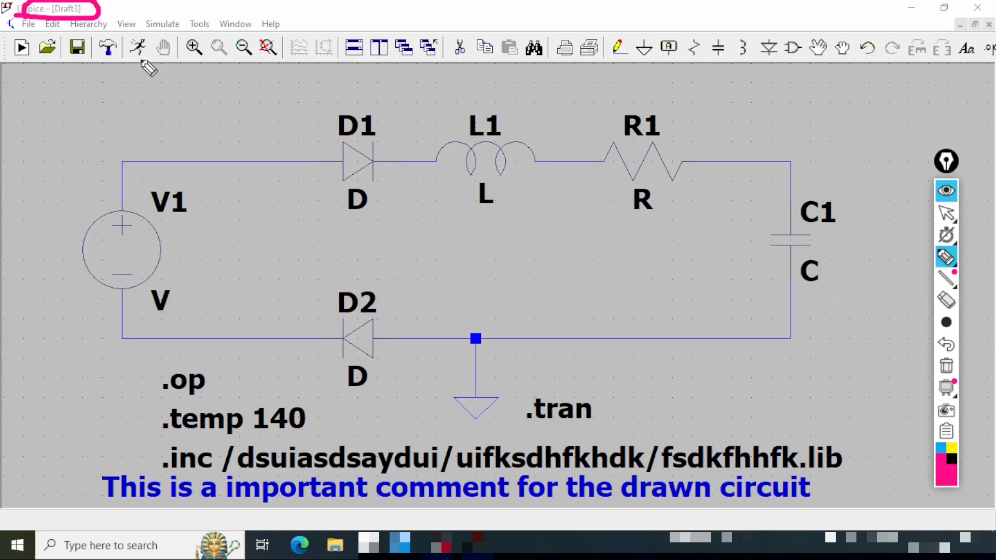
pyautogui.hotkey('ctrl', 'shift', '7')
pyautogui.hotkey('ctrl', 'shift', '1')
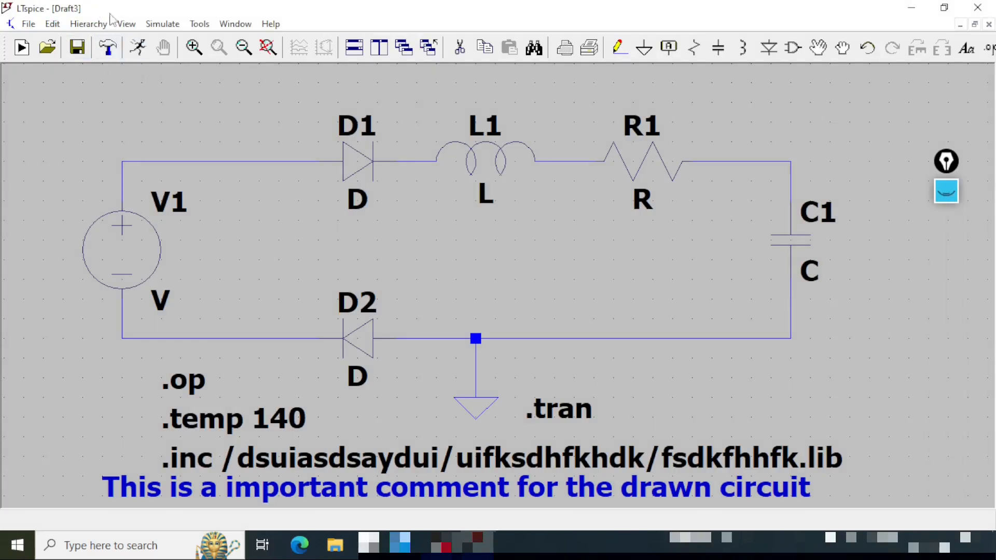
# Prepare to save a copy of the schematic in the Documents > LTspice folder with the file name Rough-Circuit.
pyautogui.click(29, 24)
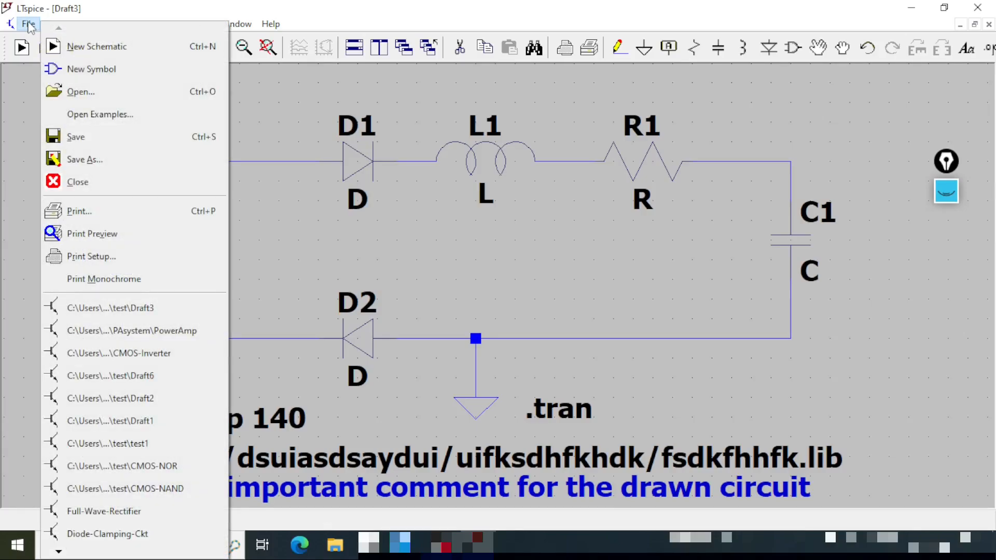
pyautogui.click(85, 161)
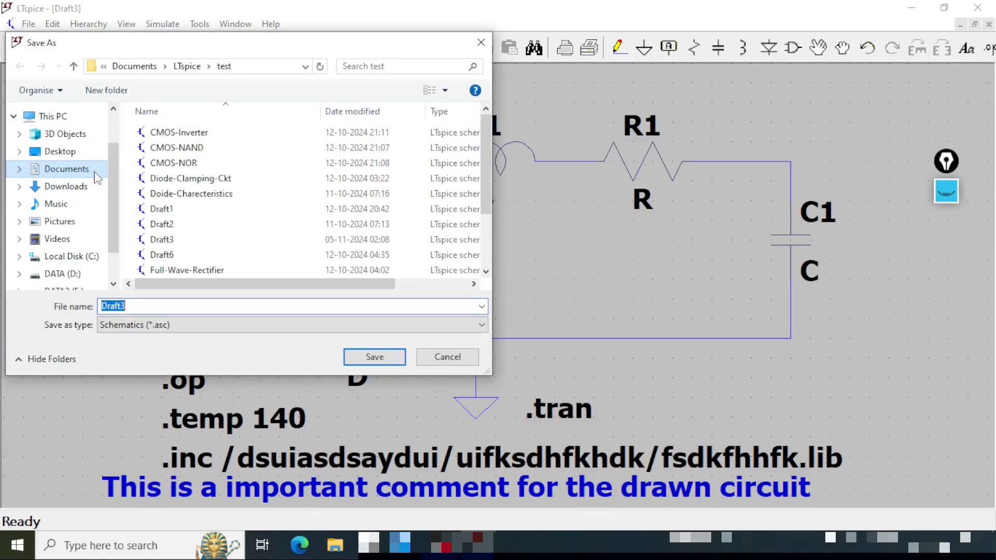
pyautogui.click(184, 67)
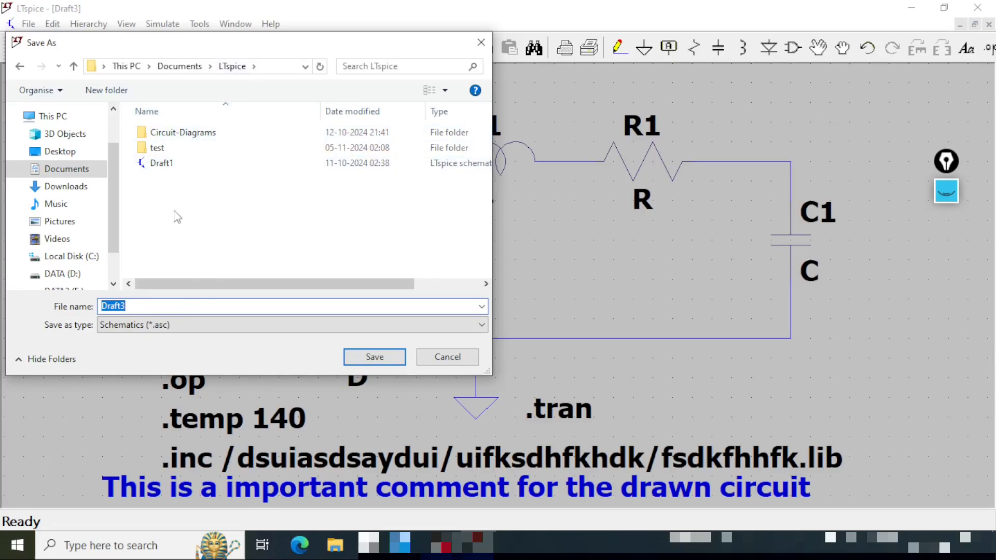
pyautogui.click(140, 306)
pyautogui.moveTo(140, 306); pyautogui.dragTo(94, 309)
pyautogui.write('Rough-Circuit')
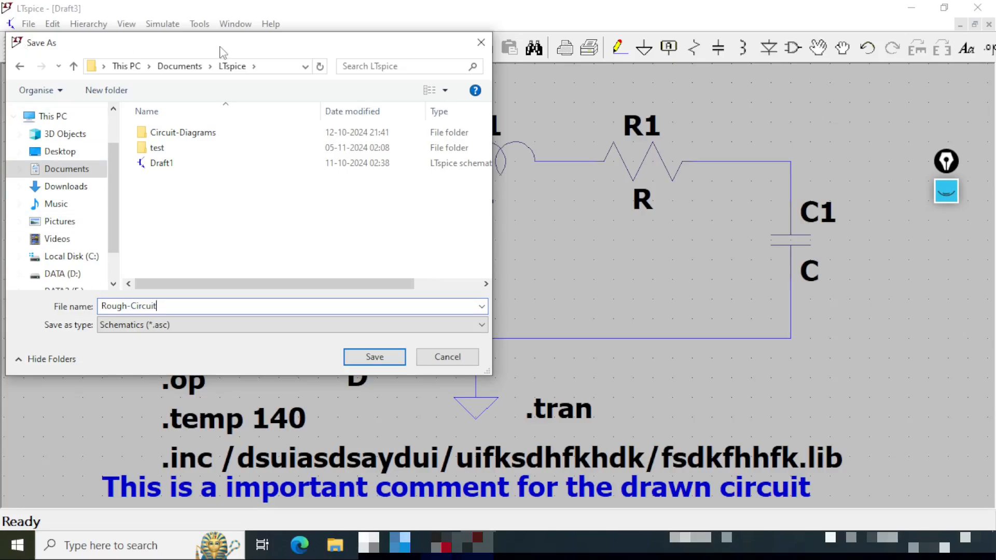
pyautogui.moveTo(223, 49); pyautogui.dragTo(396, 102)
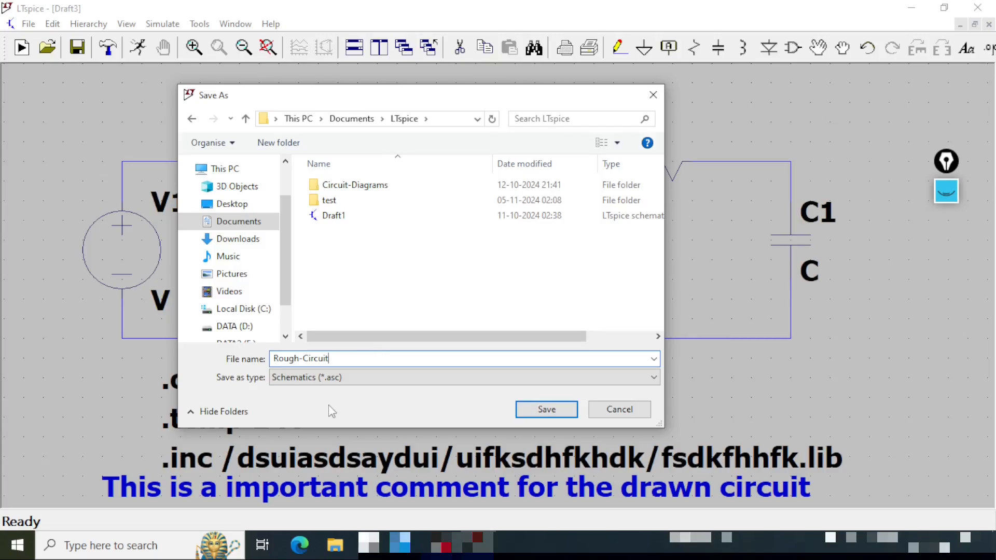
pyautogui.hotkey('ctrl', 'shift', '1')
pyautogui.moveTo(318, 340)
pyautogui.mouseDown()
pyautogui.moveTo(345, 366)
pyautogui.moveTo(326, 347)
pyautogui.mouseUp()
pyautogui.moveTo(256, 388); pyautogui.dragTo(357, 386)
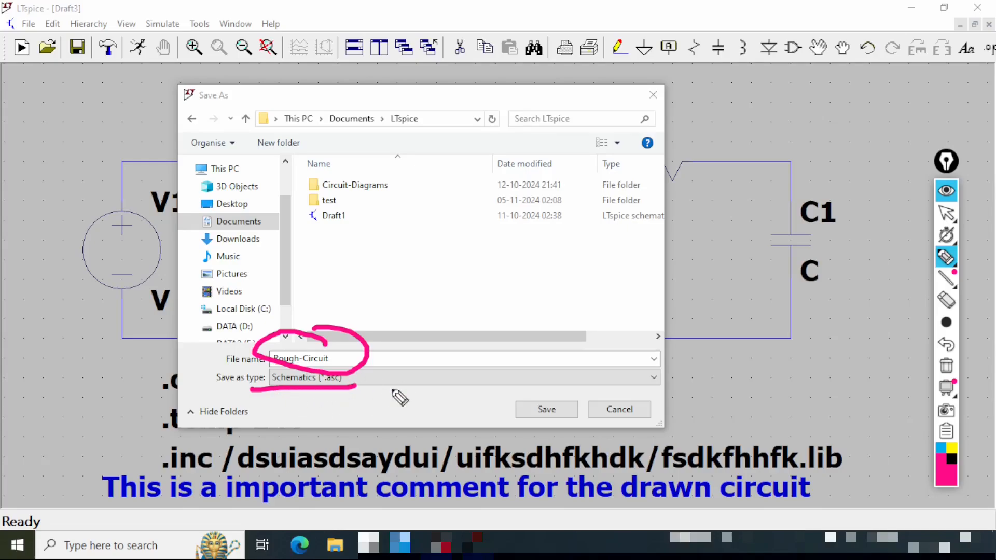
pyautogui.moveTo(388, 372)
pyautogui.mouseDown()
pyautogui.moveTo(377, 393)
pyautogui.moveTo(395, 389)
pyautogui.mouseUp()
pyautogui.moveTo(382, 353); pyautogui.dragTo(486, 332)
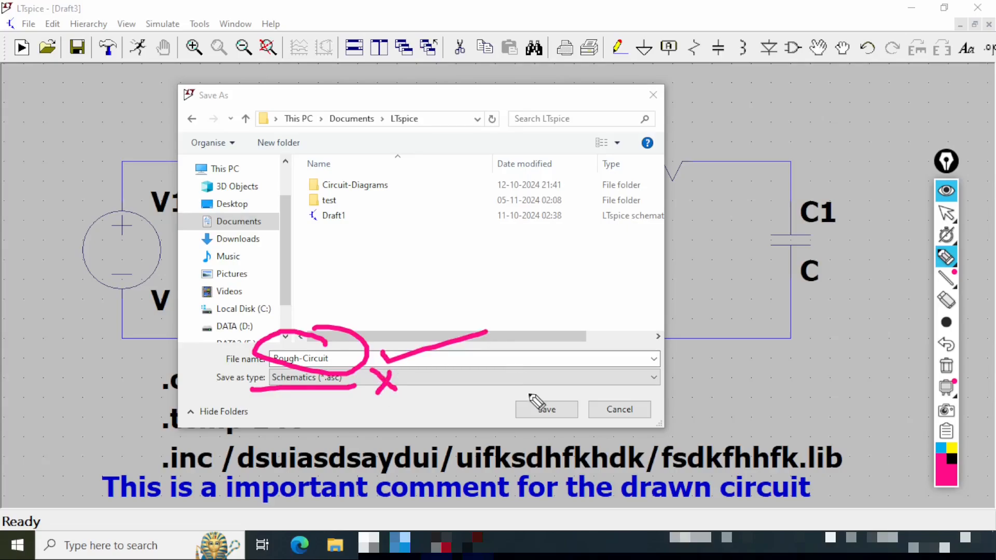
pyautogui.moveTo(529, 408)
pyautogui.mouseDown()
pyautogui.moveTo(540, 414)
pyautogui.moveTo(589, 373)
pyautogui.mouseUp()
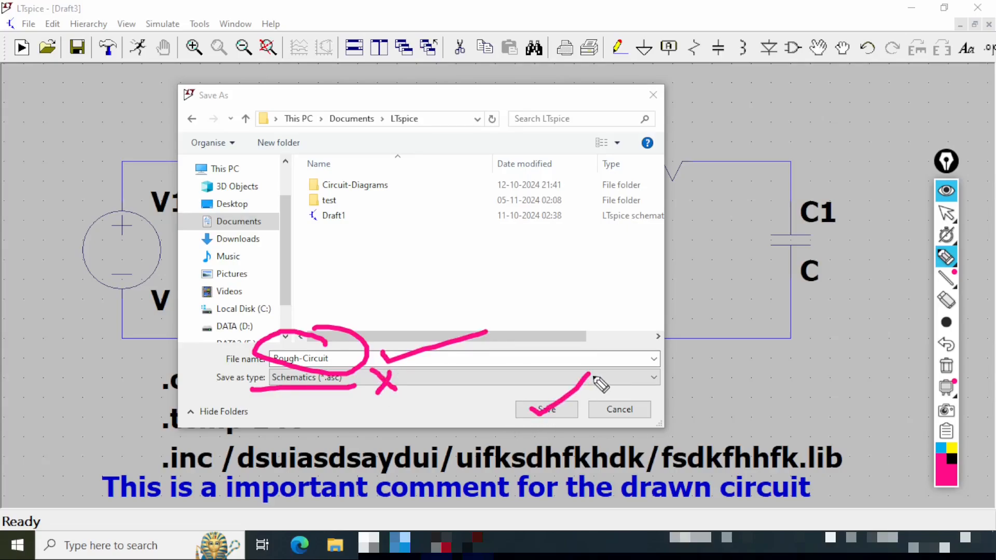
pyautogui.hotkey('ctrl', 'shift', '1')
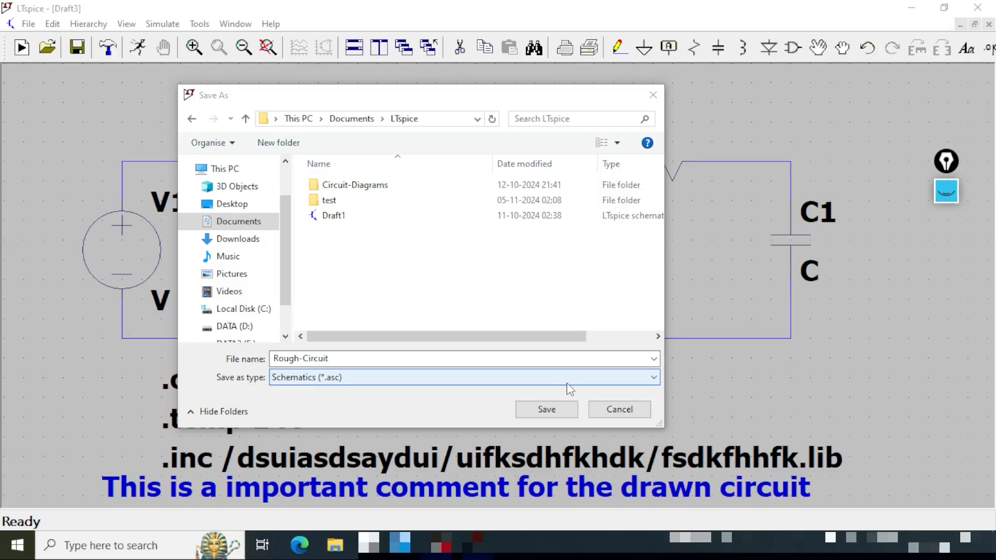
# Check the available file types, keep Schematics (*.asc) and save the copy.
pyautogui.click(645, 383)
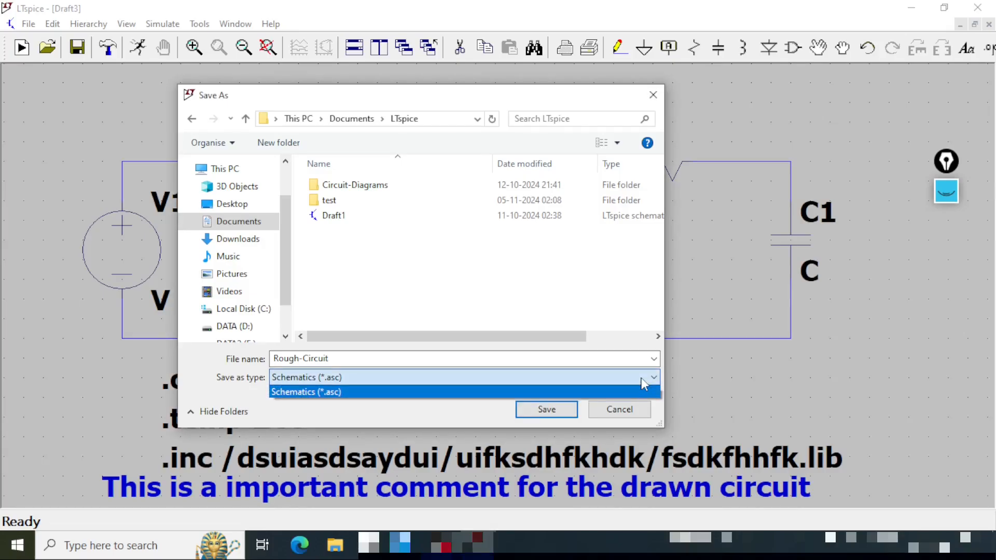
pyautogui.click(358, 409)
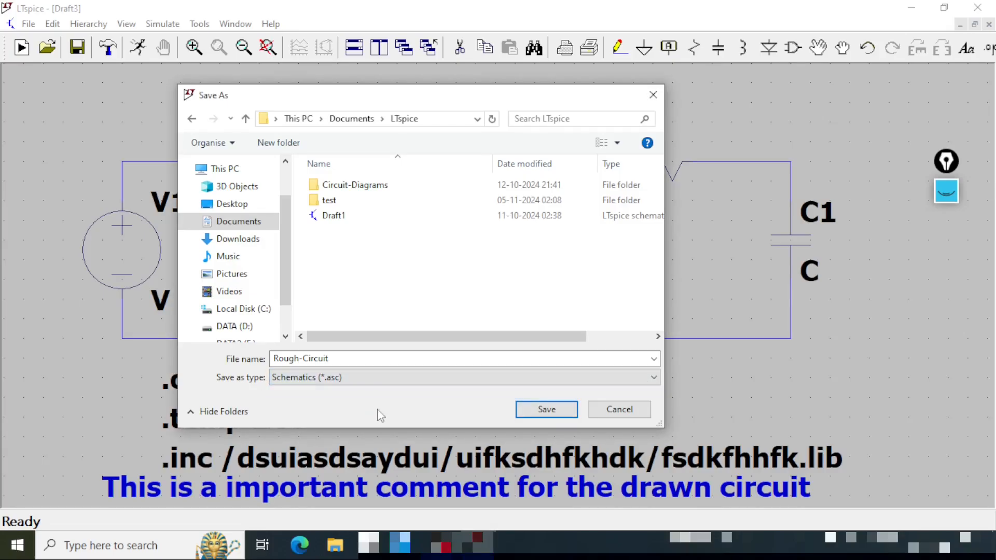
pyautogui.click(553, 413)
pyautogui.click(547, 410)
pyautogui.moveTo(6, 17)
pyautogui.mouseDown()
pyautogui.moveTo(109, 18)
pyautogui.moveTo(124, 7)
pyautogui.moveTo(21, 2)
pyautogui.moveTo(4, 20)
pyautogui.moveTo(111, 13)
pyautogui.mouseUp()
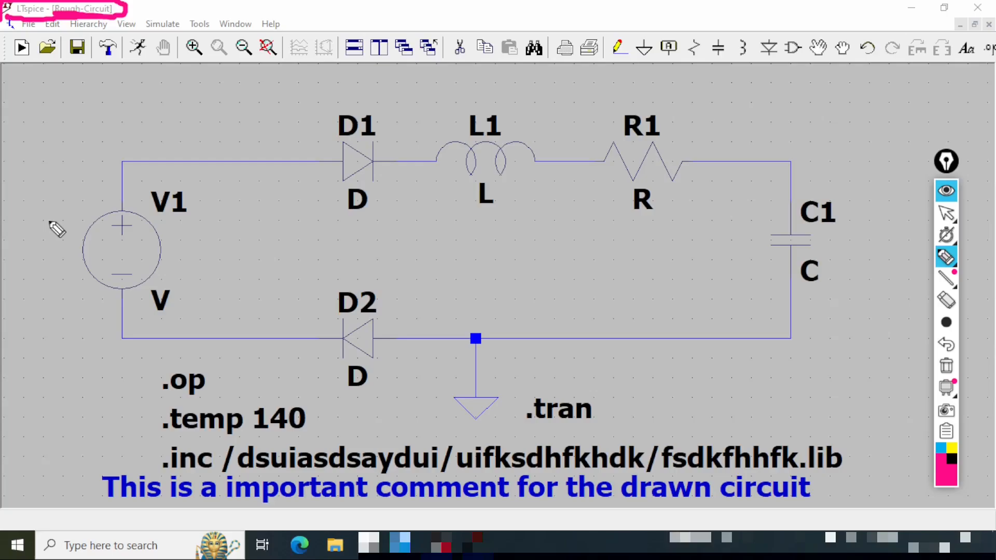
pyautogui.hotkey('ctrl', 'shift', '1')
pyautogui.click(252, 4)
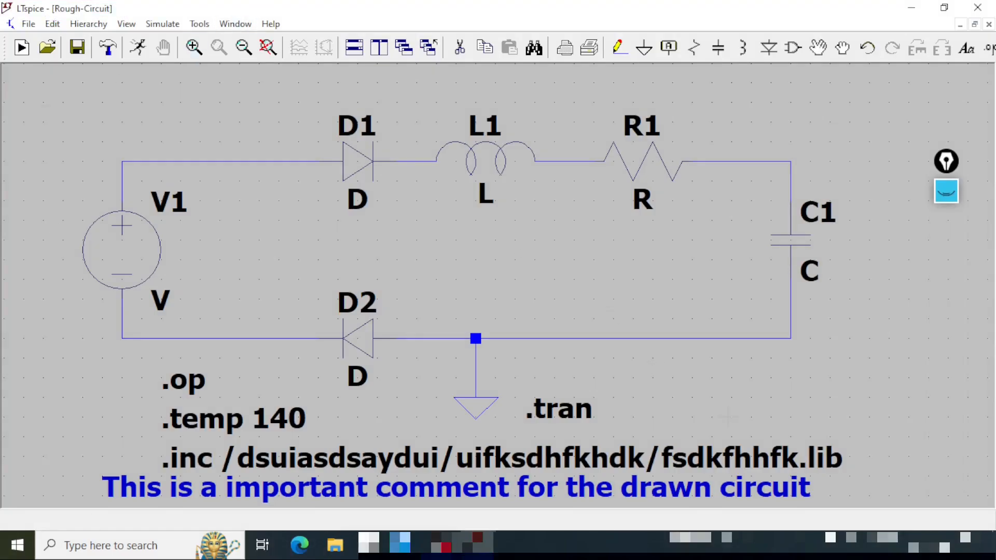